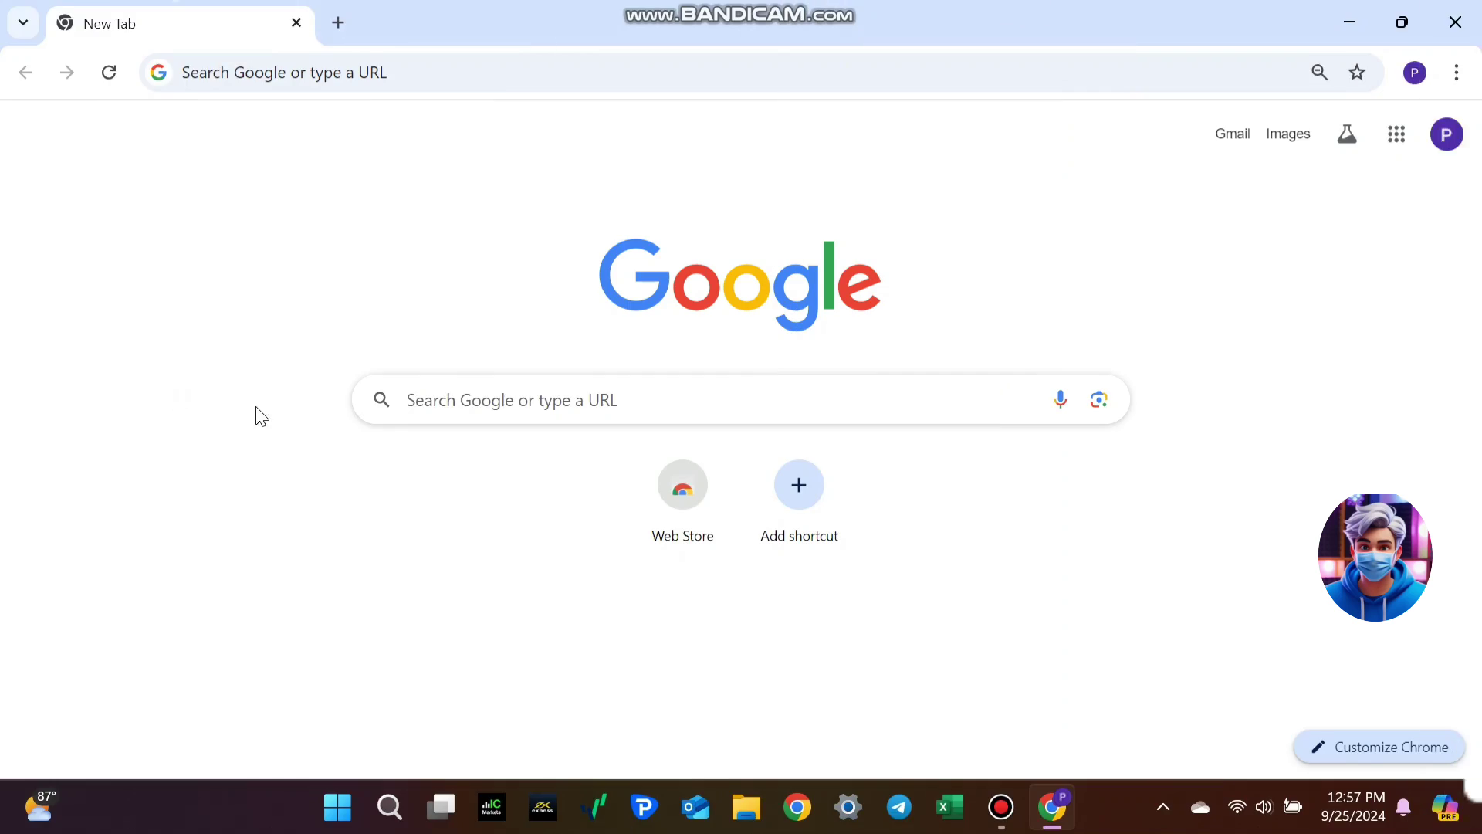
text(Chatgpt)
Step: Open ChatGPT from a Google search and ask it to 'Create 50 story ideas for short horror film'
key(Return)
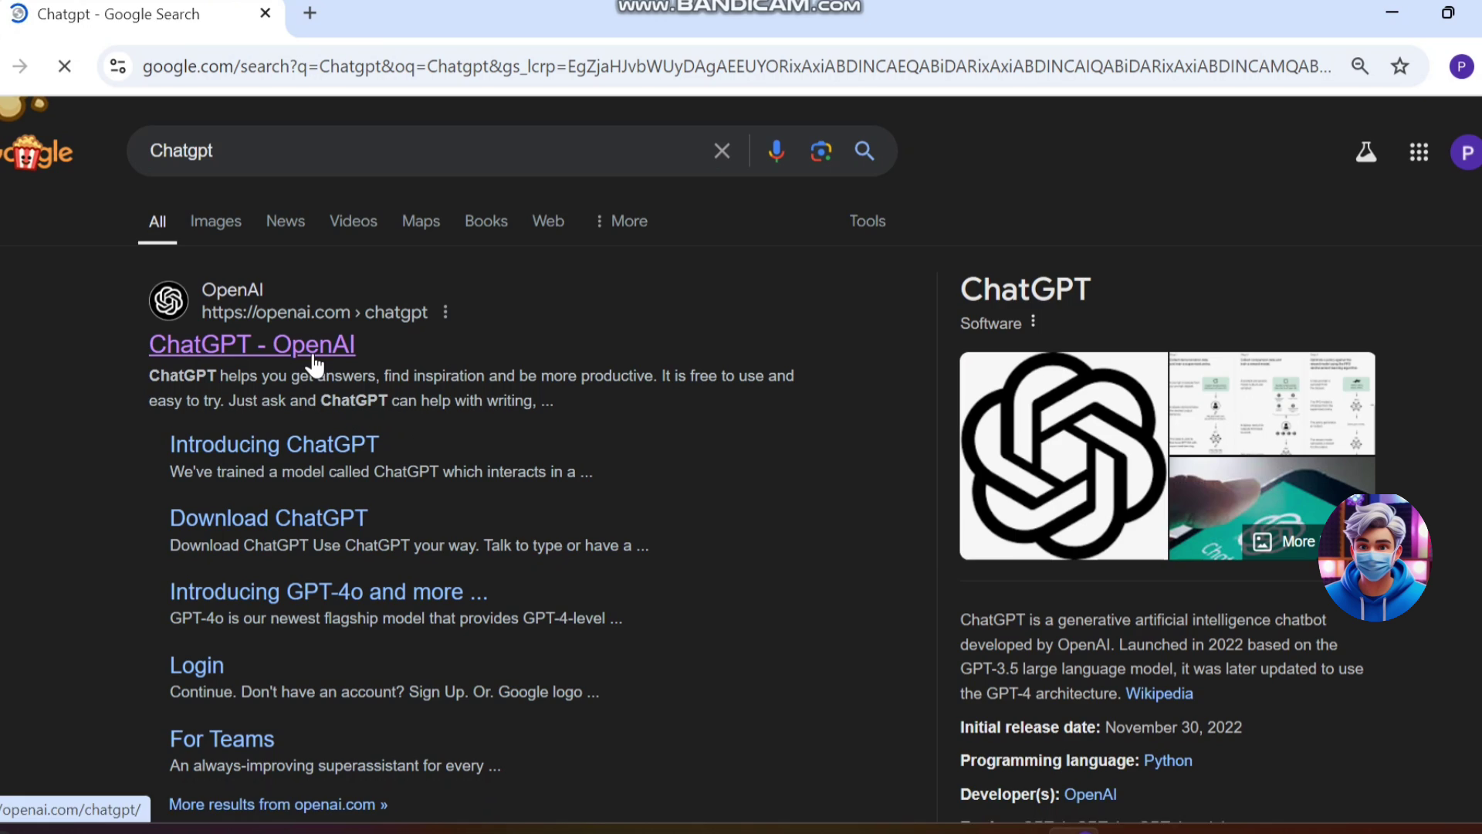
click(309, 341)
text(Create 50 story ideas for short horror)
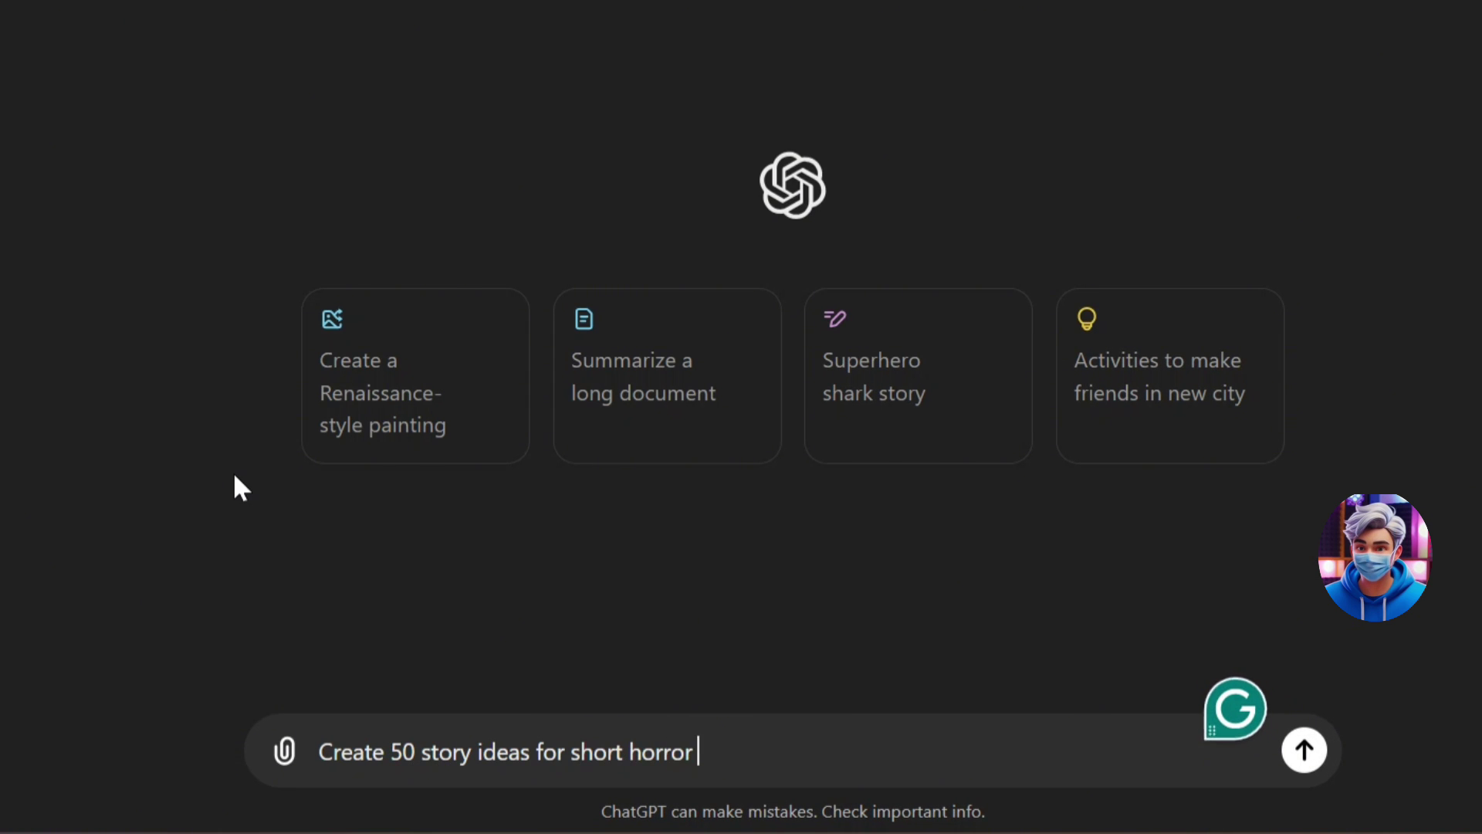
text( film)
key(Return)
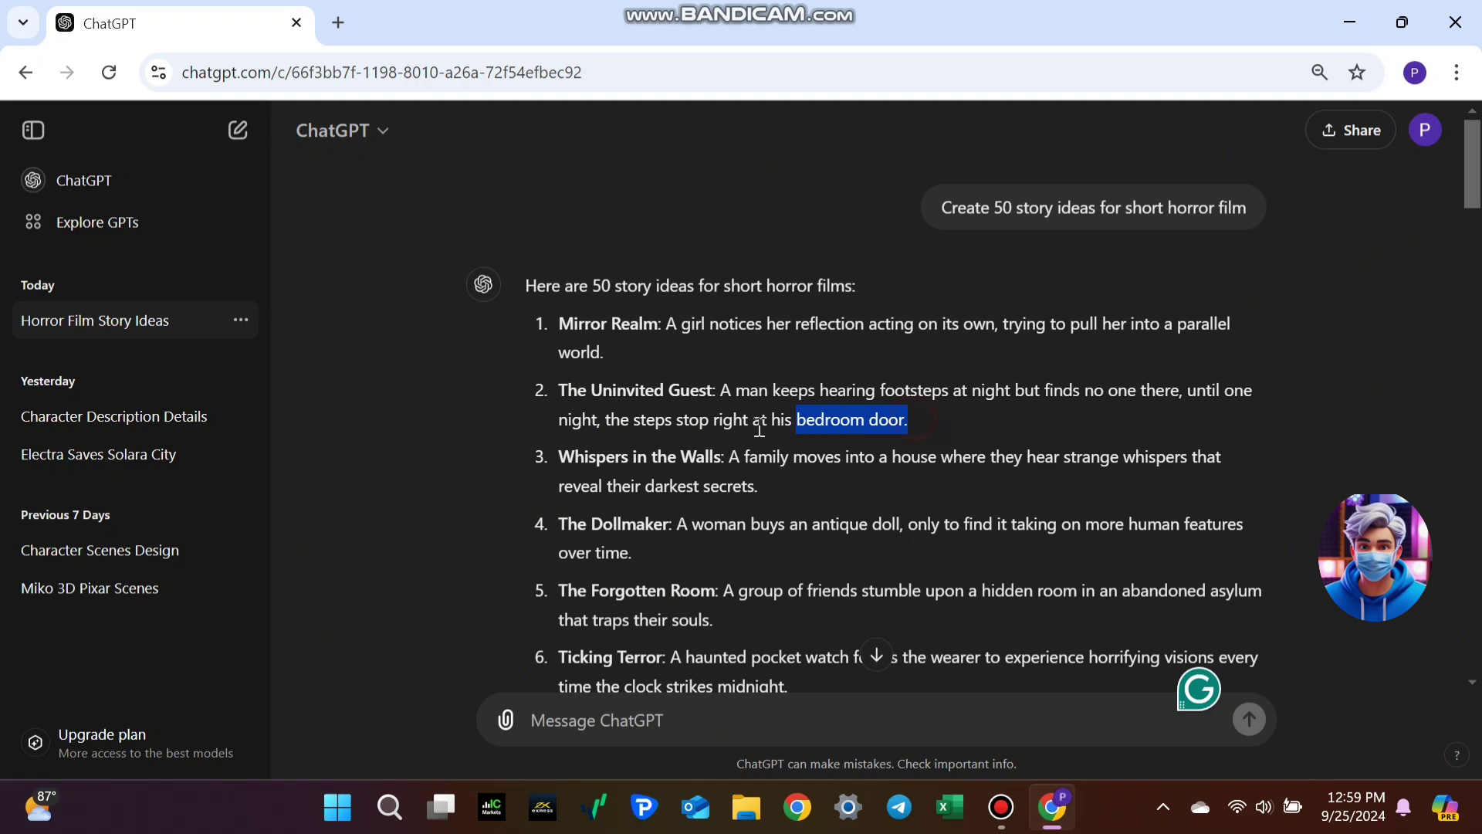
Step: Send idea 2, 'The Uninvited Guest', with a grammar-fixed script and storyboard request
triple_click(760, 420)
key(ctrl+c)
click(616, 719)
key(ctrl+v)
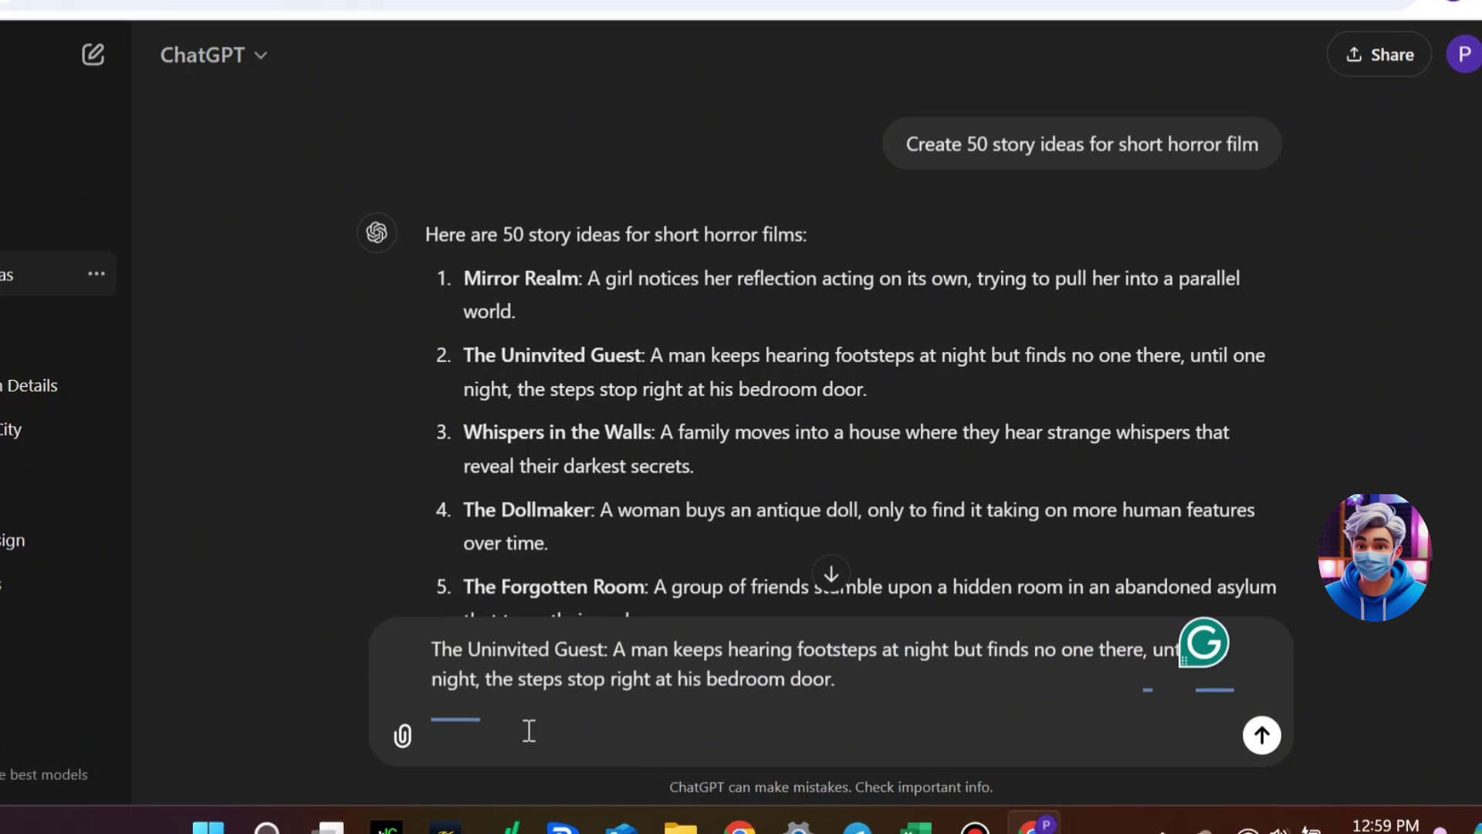
text(Create full script based on this idea and turn that into a visual storyboard)
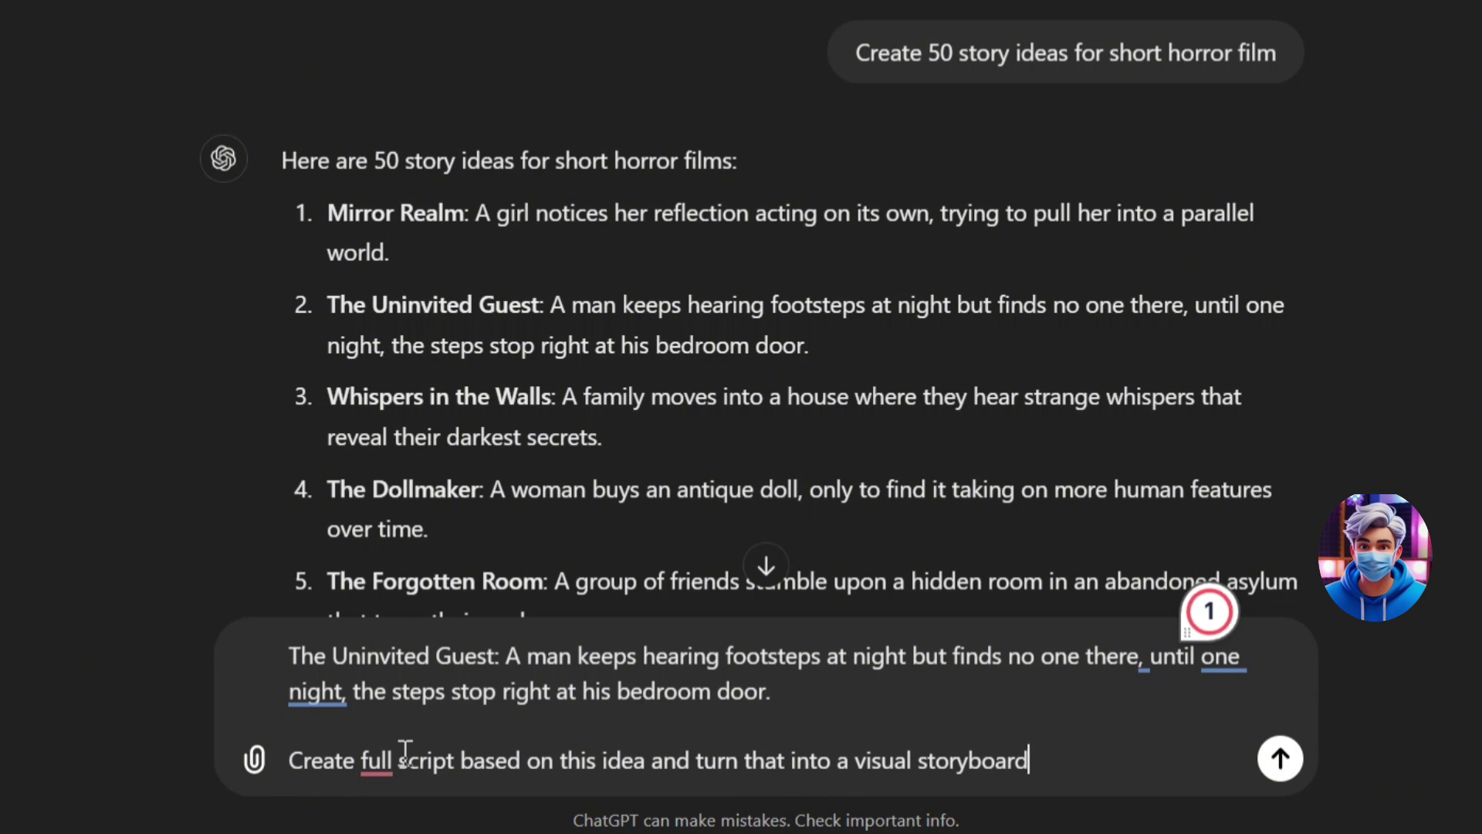
text(rompts fo each scene)
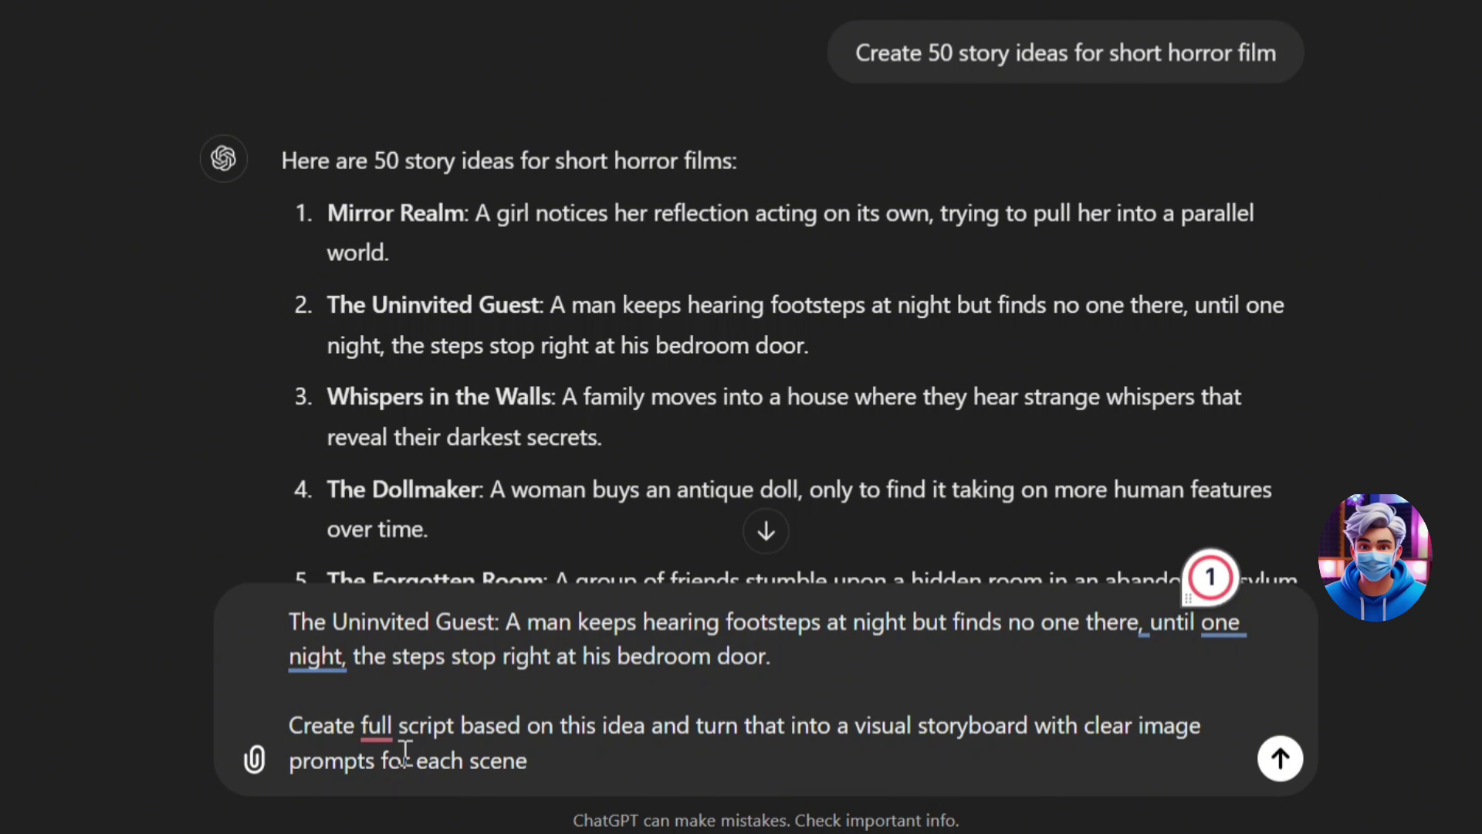
click(399, 727)
click(424, 563)
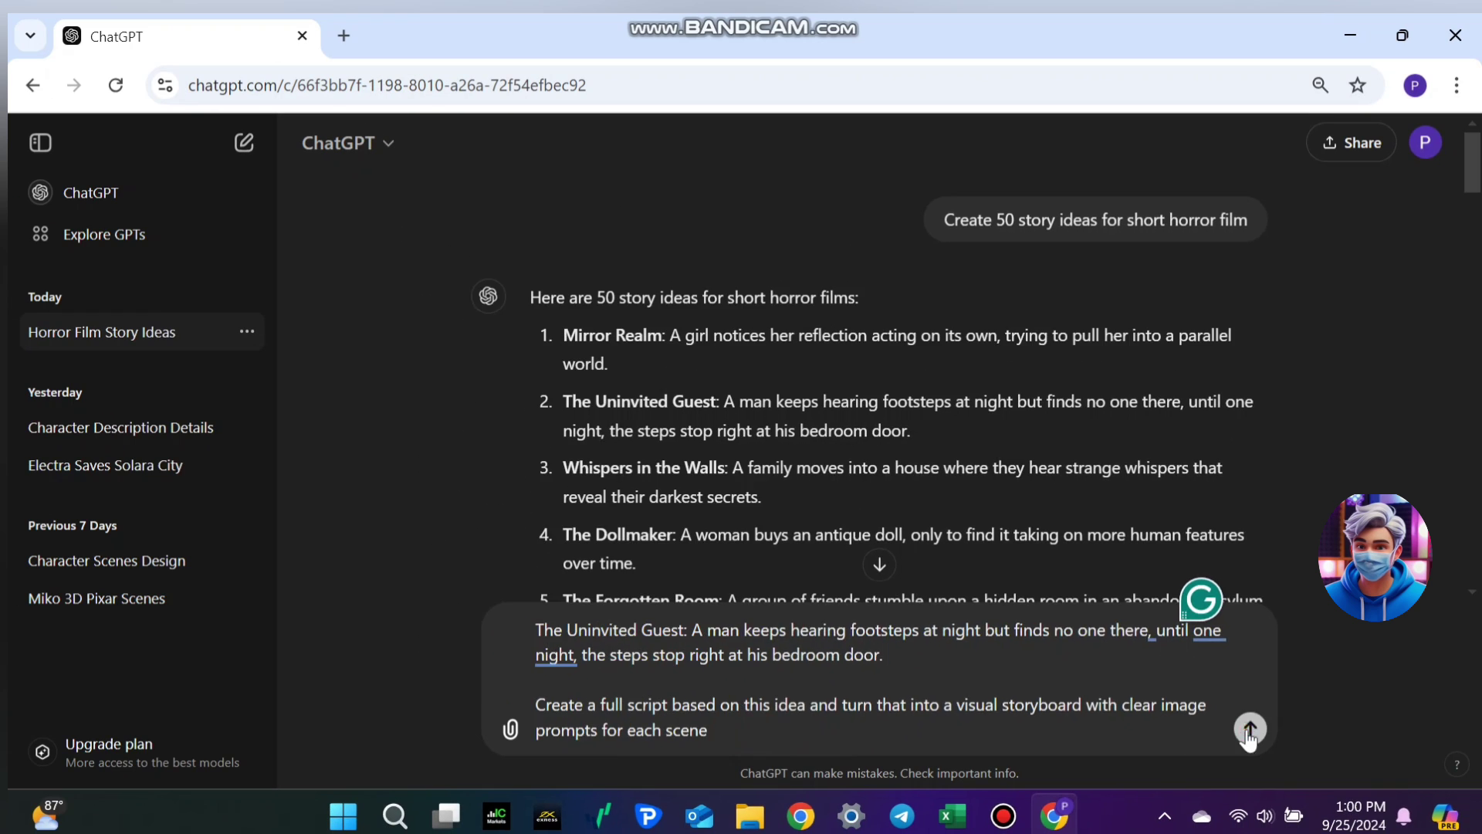
key(Return)
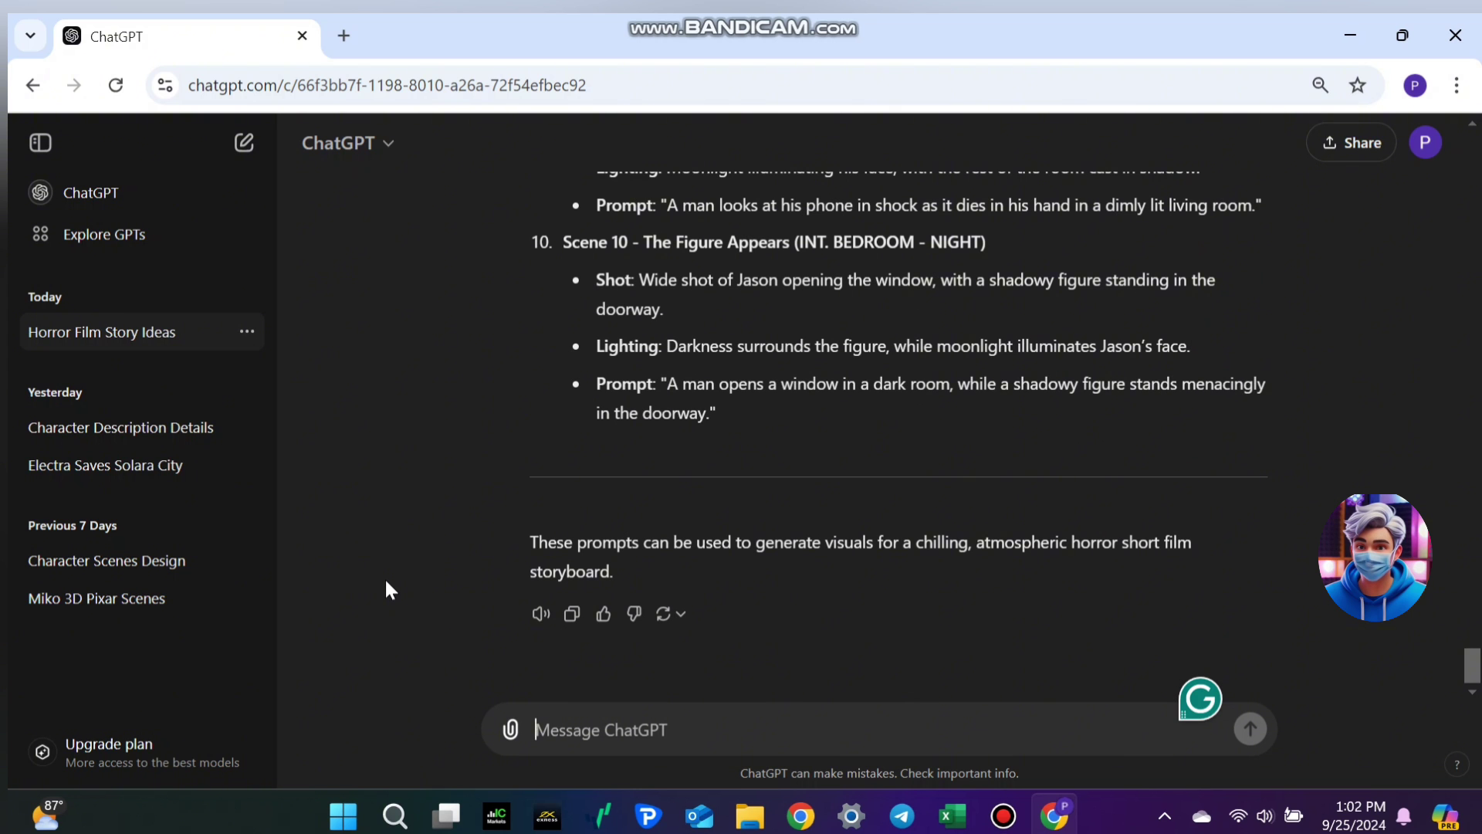
Step: Search Google for Bing image generator in a new tab
key(ctrl+t)
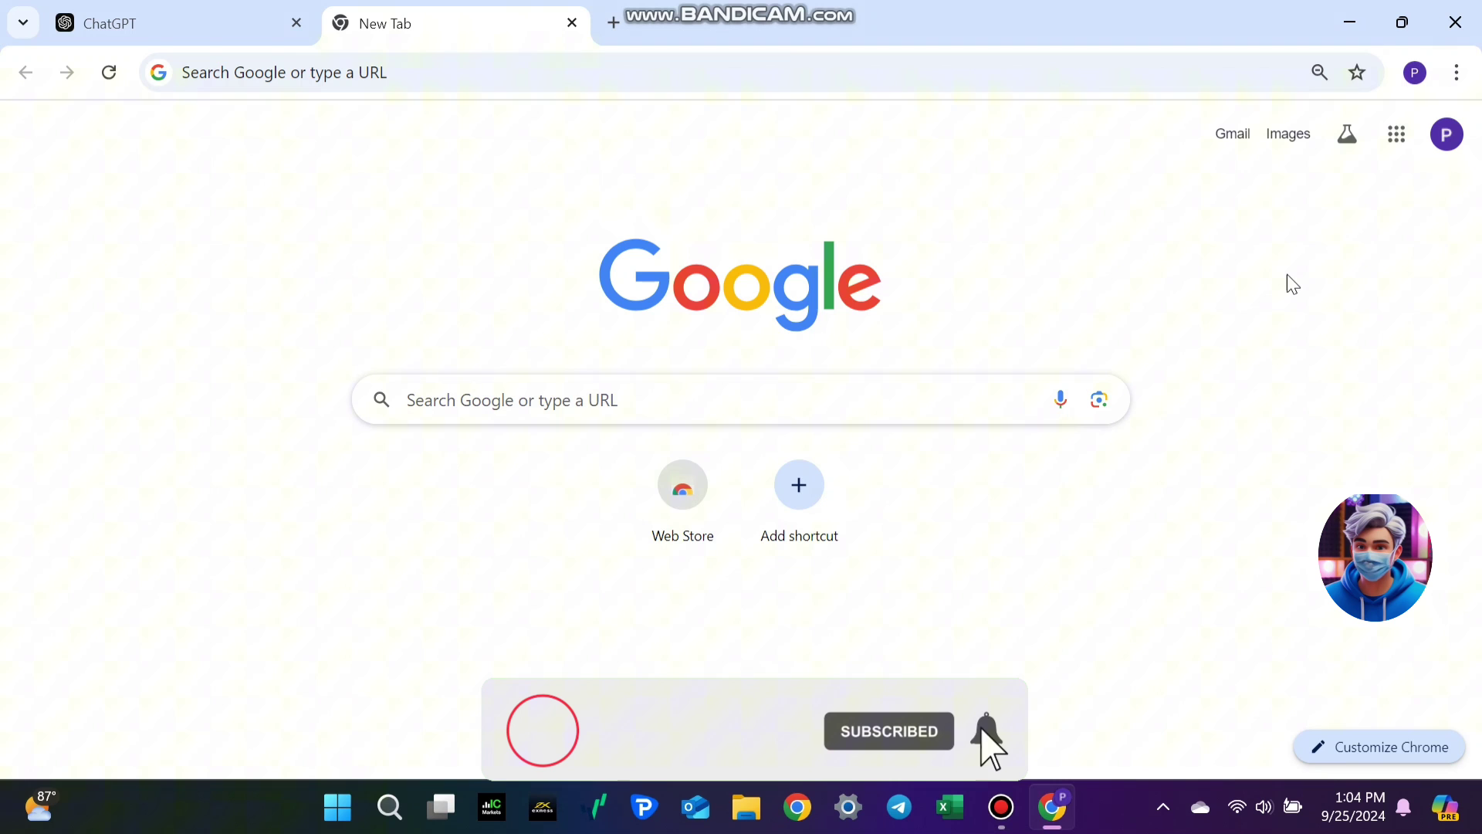
click(785, 400)
text(Bing image generat)
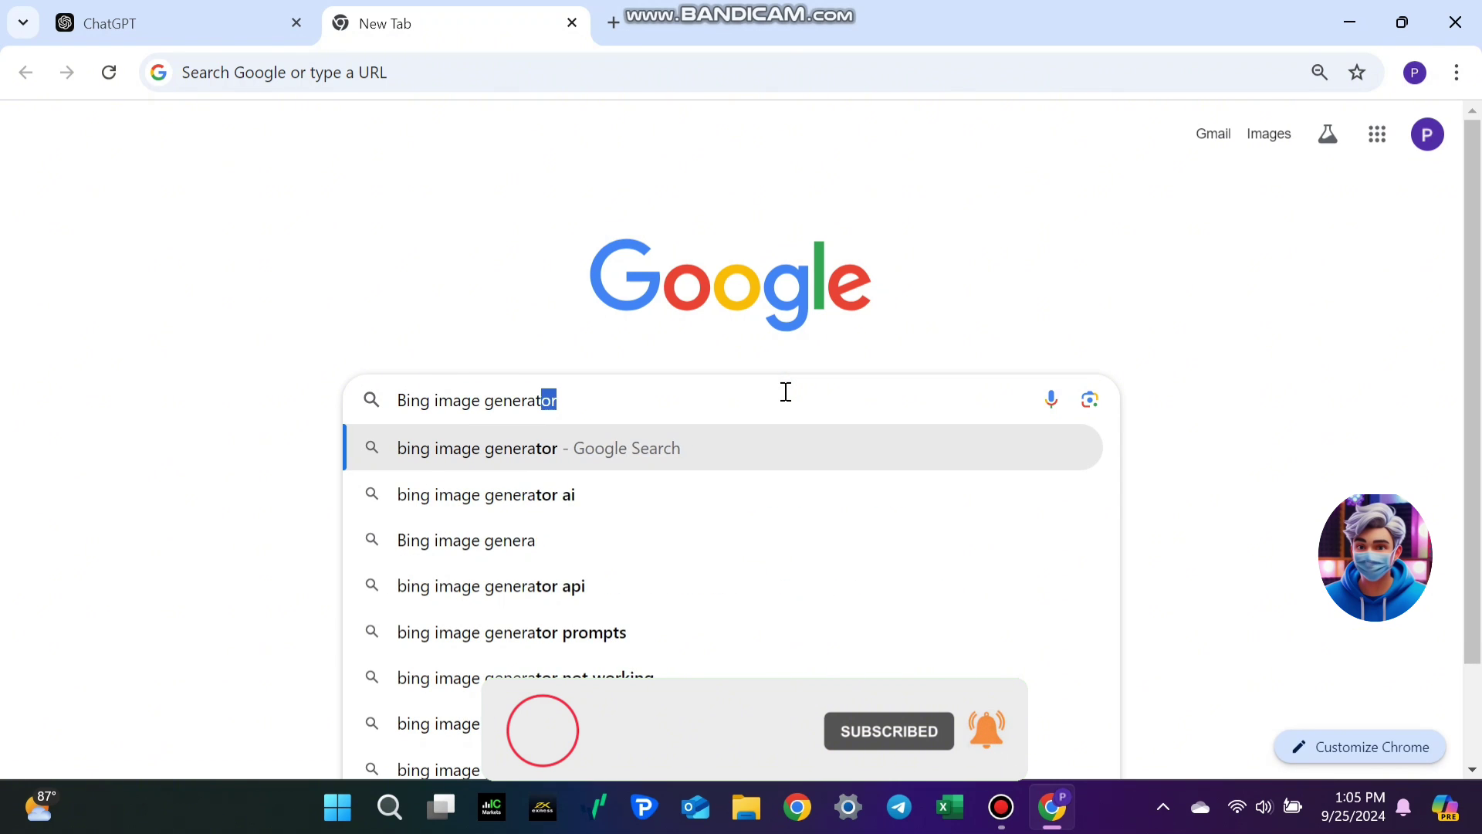
key(Return)
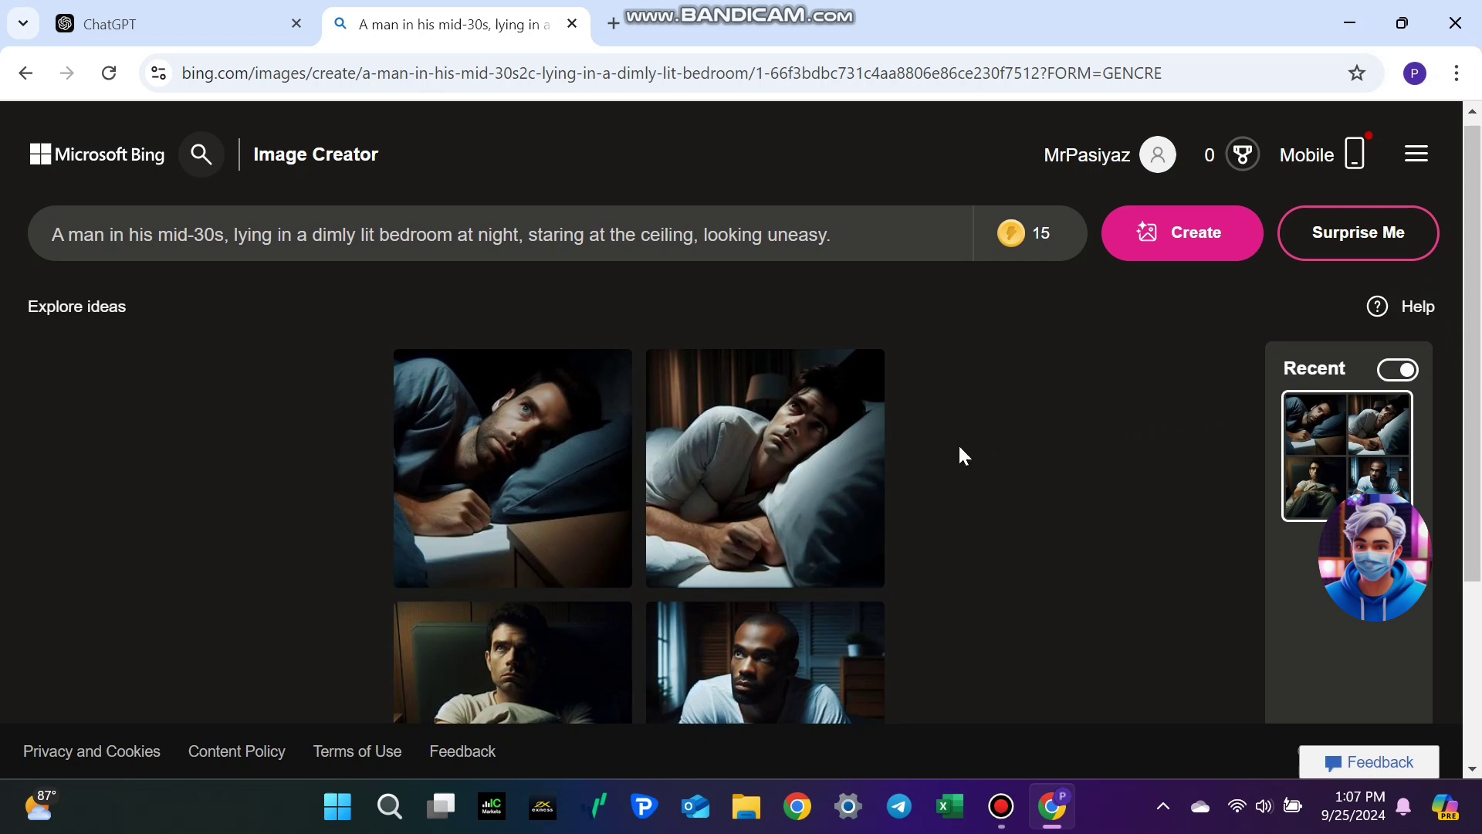
Step: Swap Bing Image Creator's prompt for ChatGPT's Scene 2 prompt and generate its images
click(152, 23)
drag(663, 530, 718, 561)
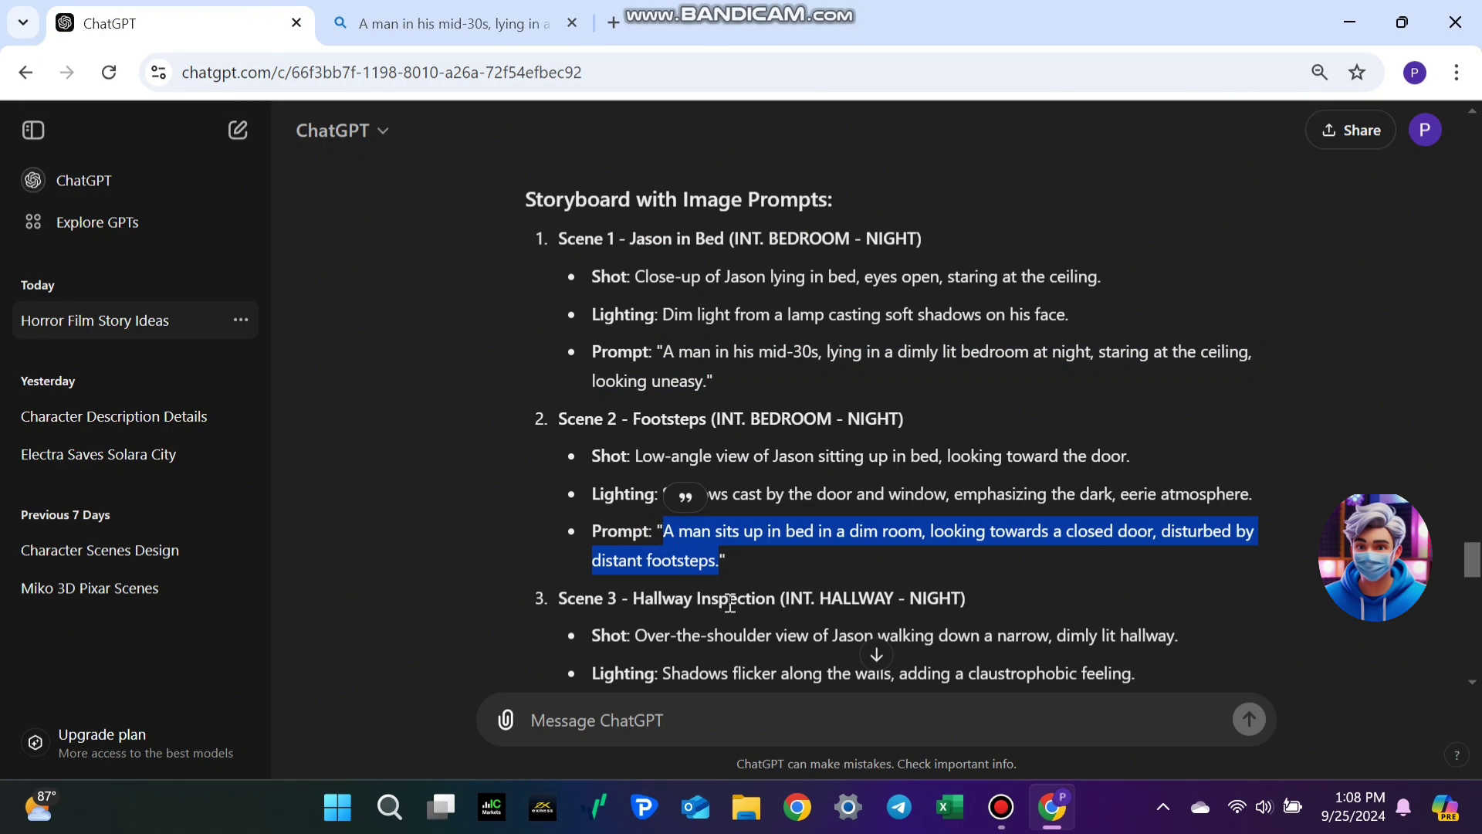
key(ctrl+c)
click(452, 23)
triple_click(463, 234)
key(ctrl+v)
click(1176, 232)
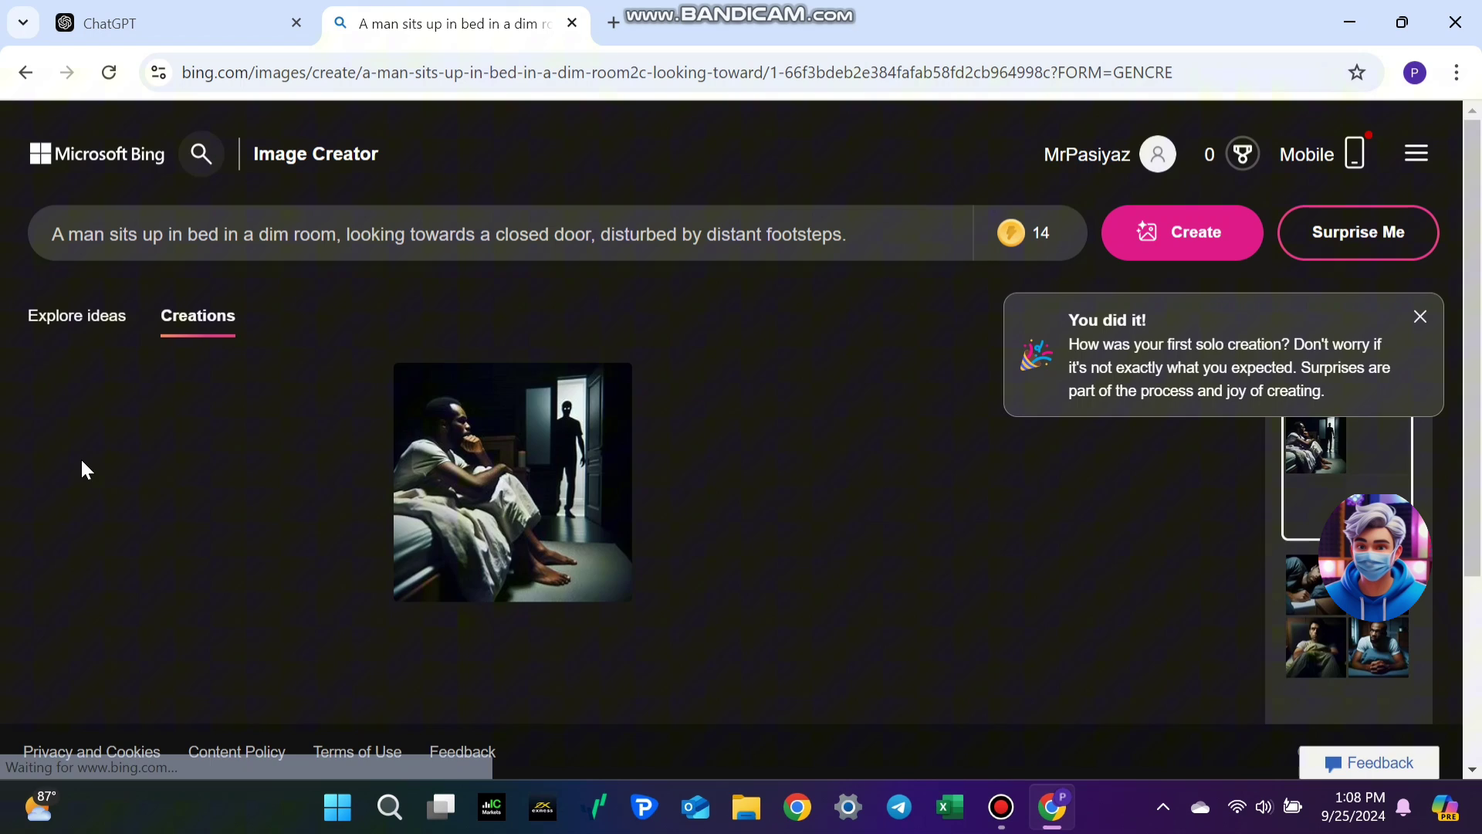
scroll(1074, 497, up, 1)
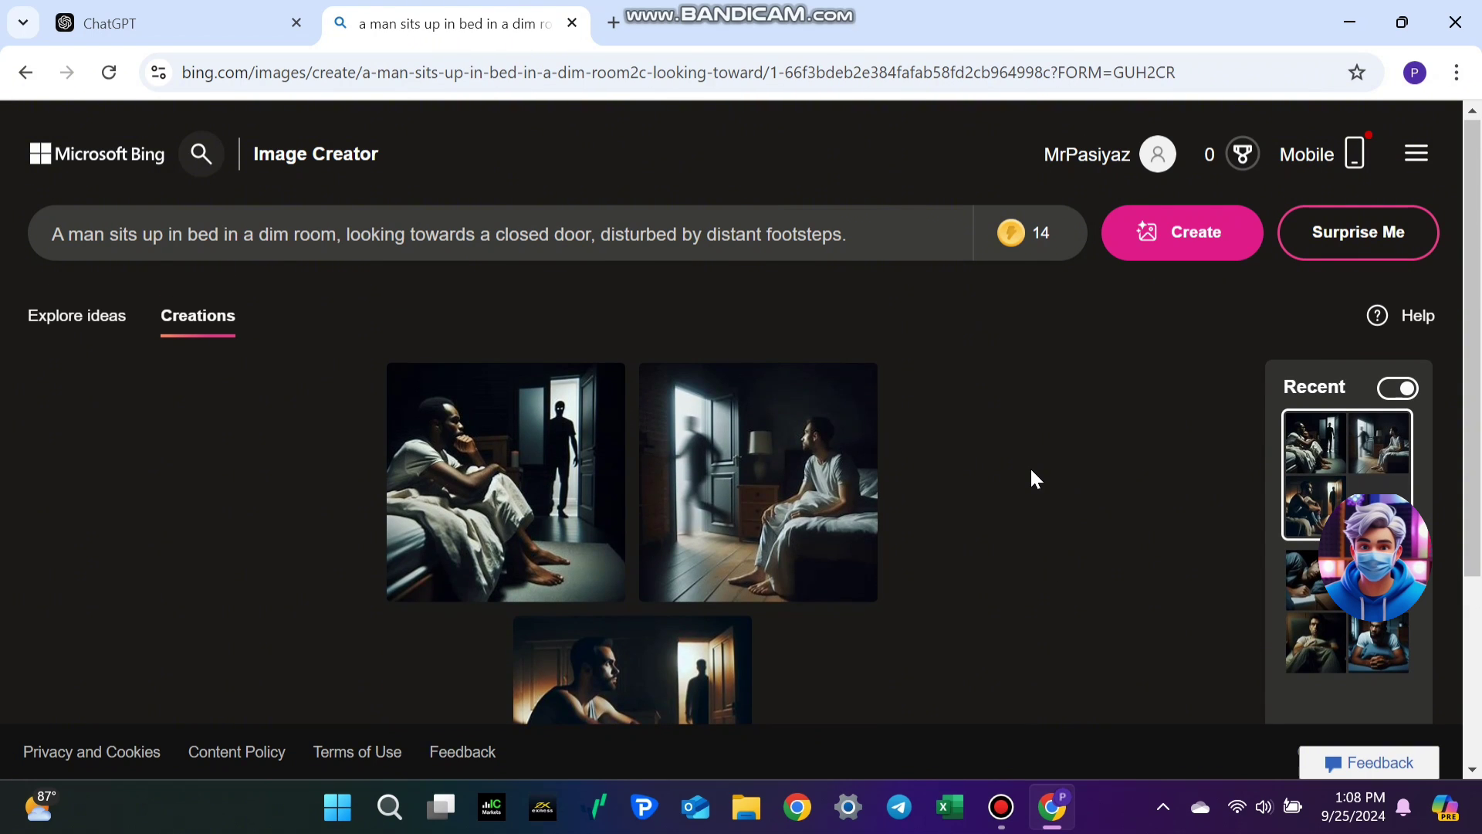
Step: Search '3d Cartoon person image' and save the 3D cartoon boy image from its preview
click(618, 29)
text(Cartoon person image)
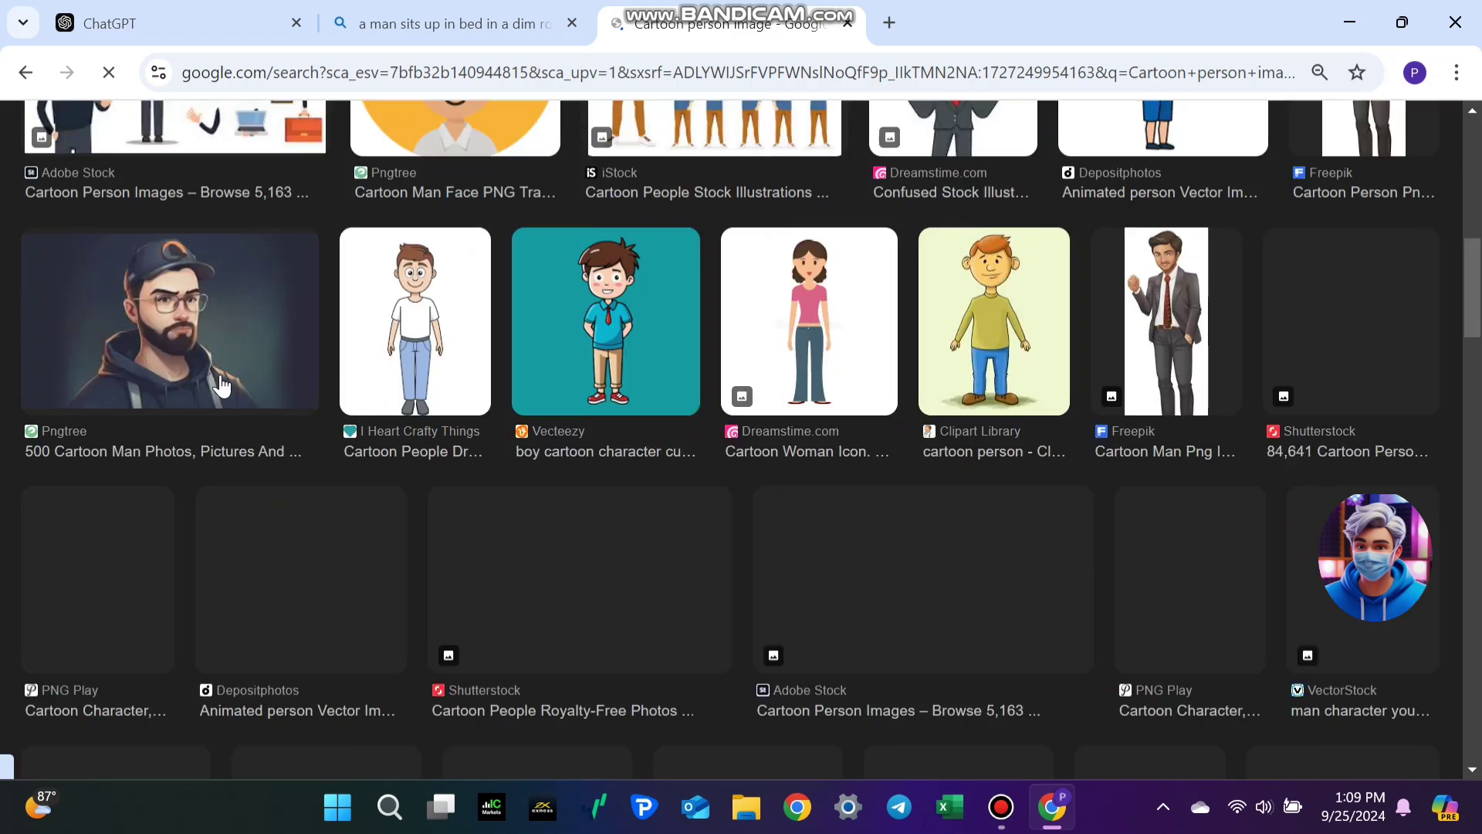
key(Return)
scroll(590, 492, down, 3)
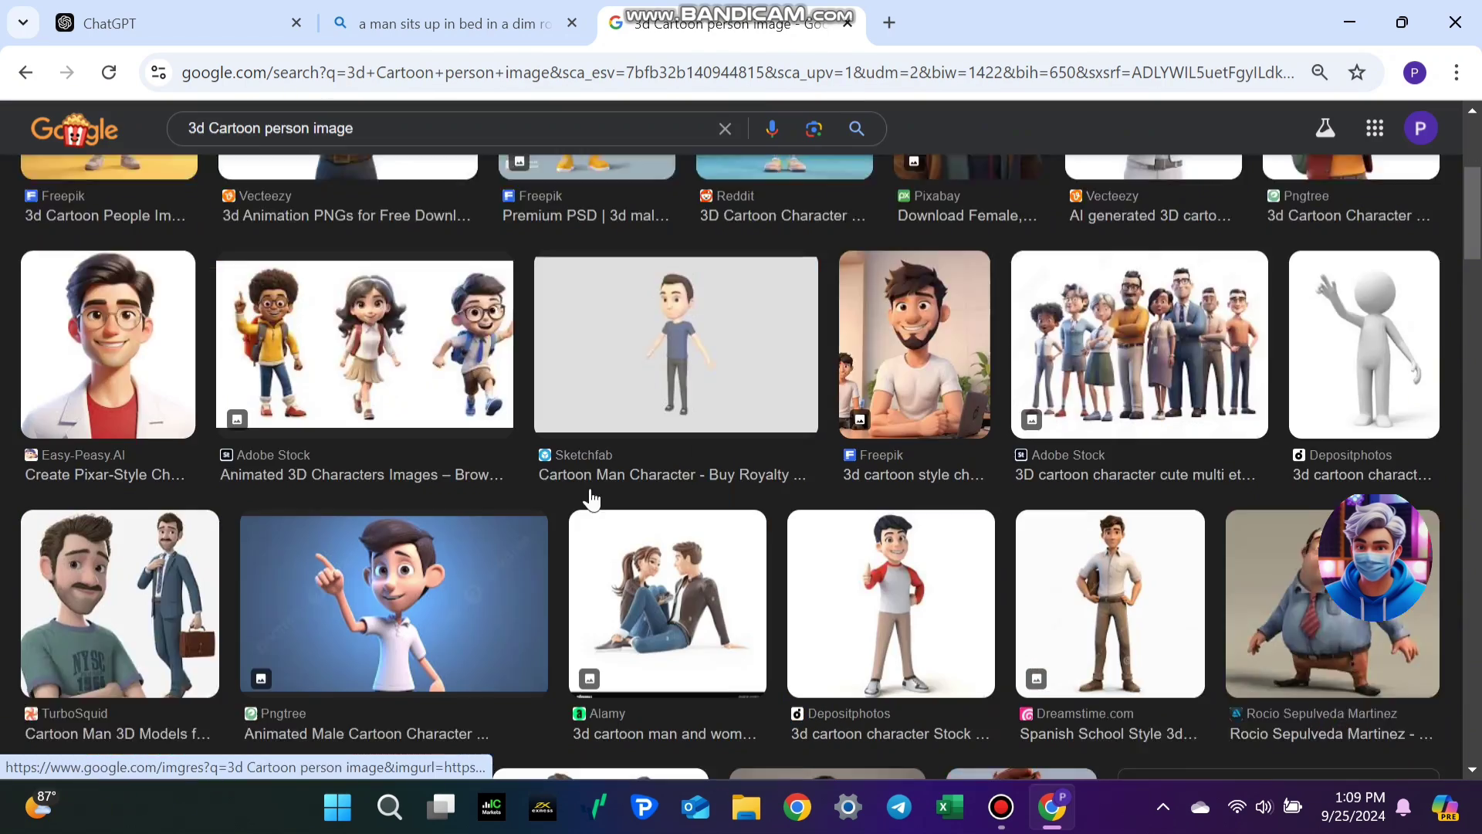
scroll(590, 492, down, 2)
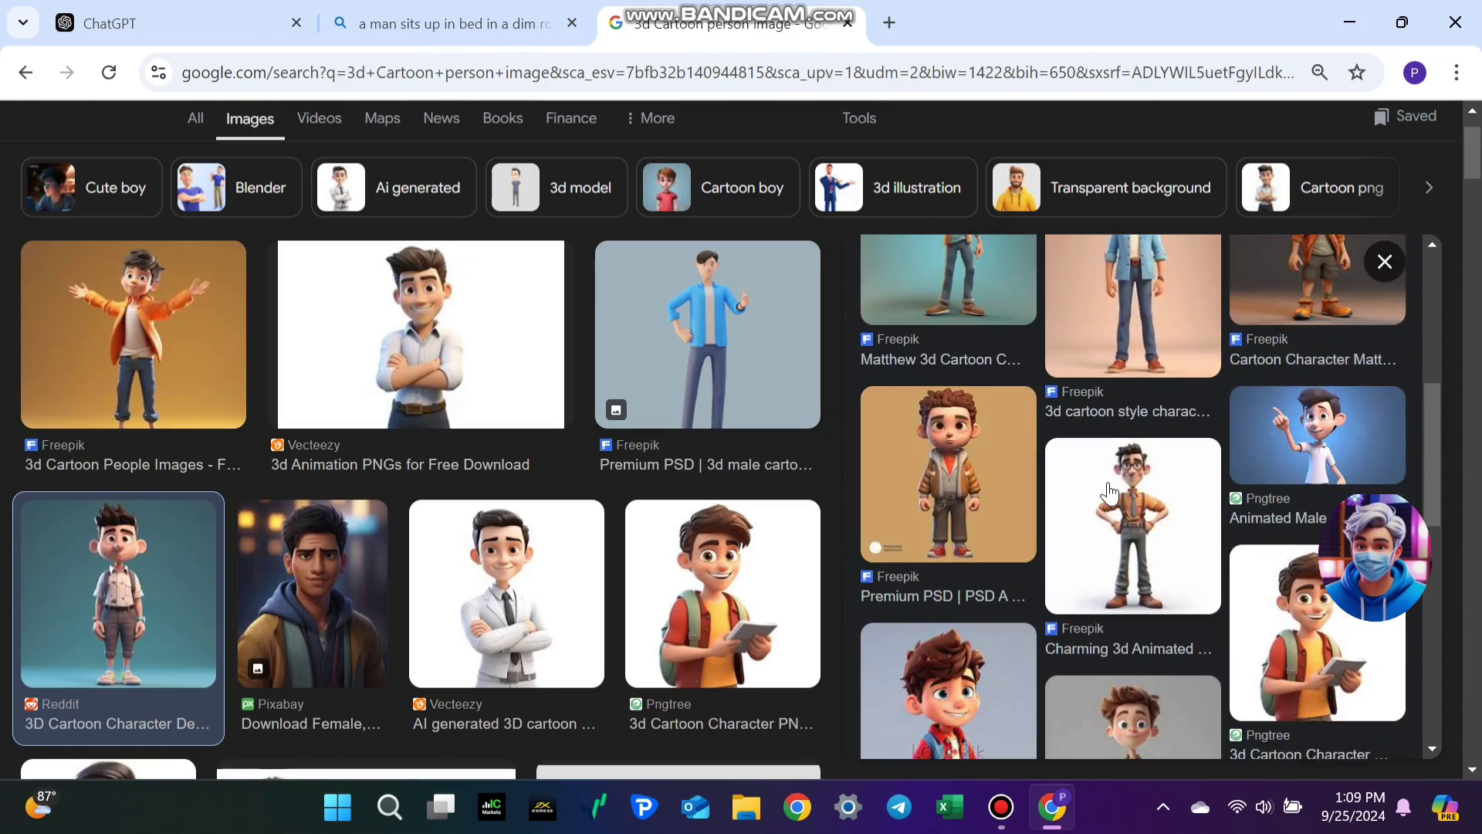
click(1320, 446)
right_click(1081, 376)
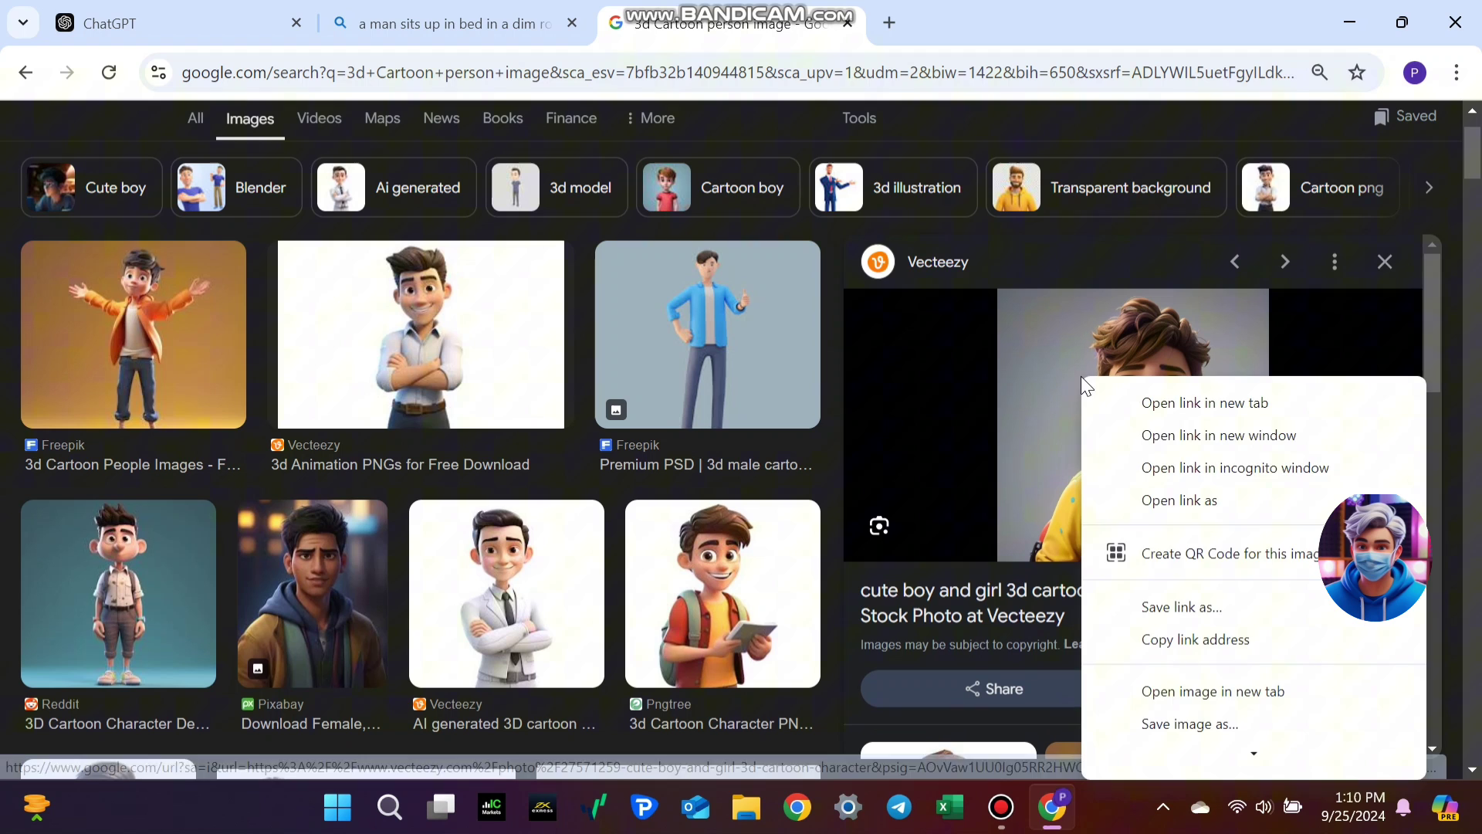
click(1173, 548)
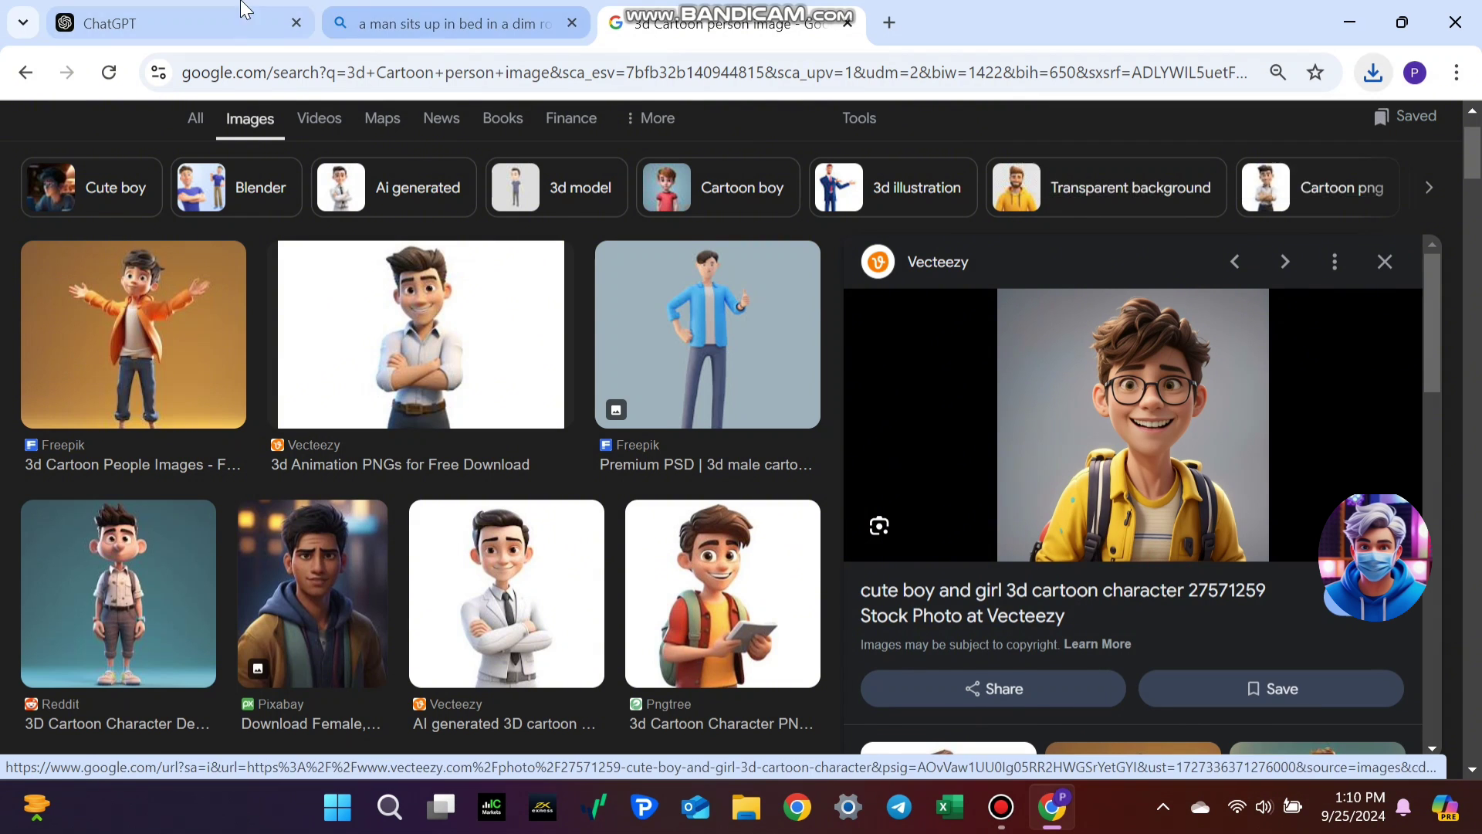
click(110, 22)
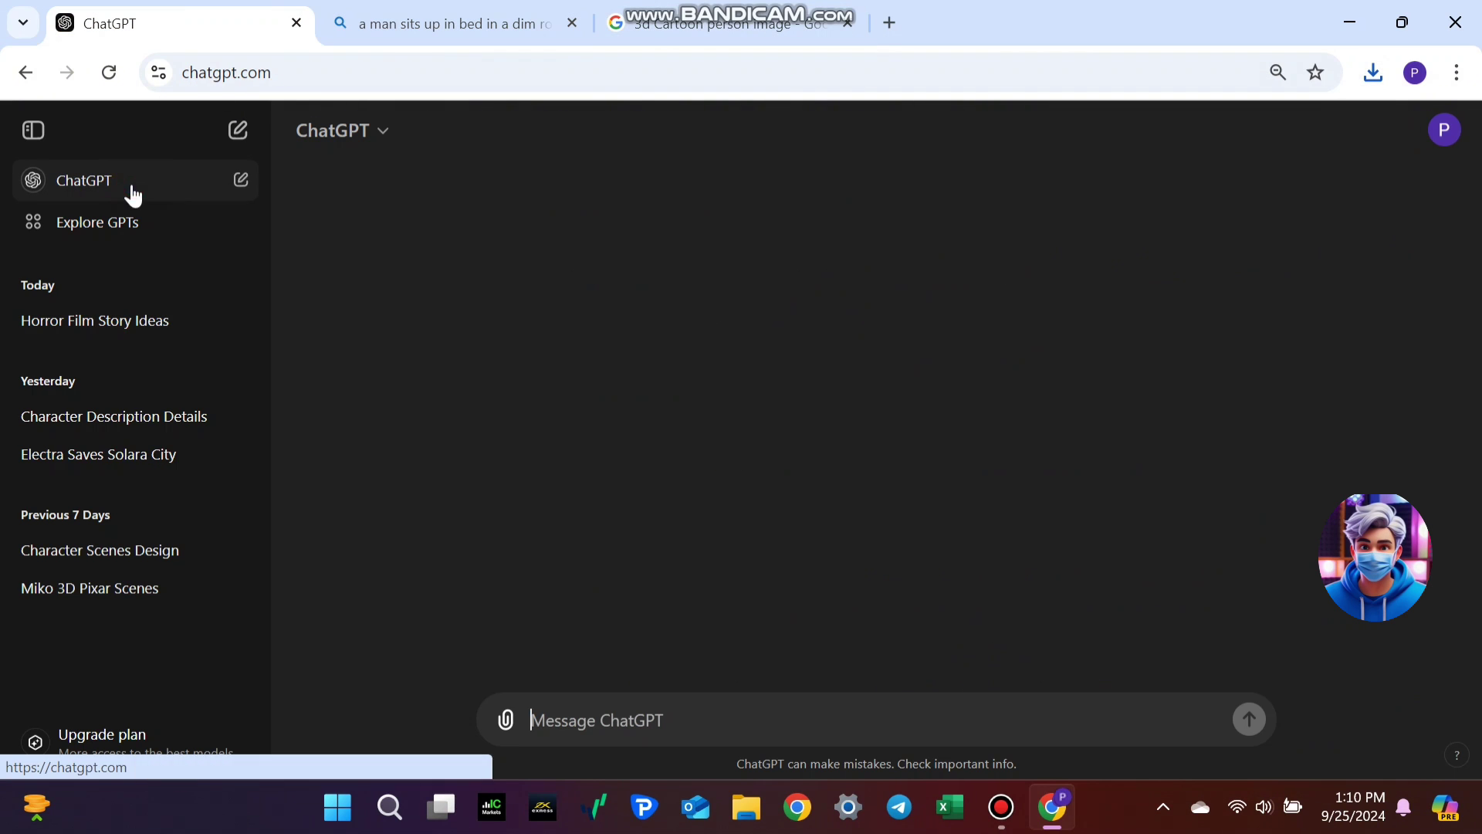
Step: Attach the downloaded cartoon boy image and request a detailed character description prompt
click(503, 719)
click(580, 649)
click(638, 337)
click(1069, 729)
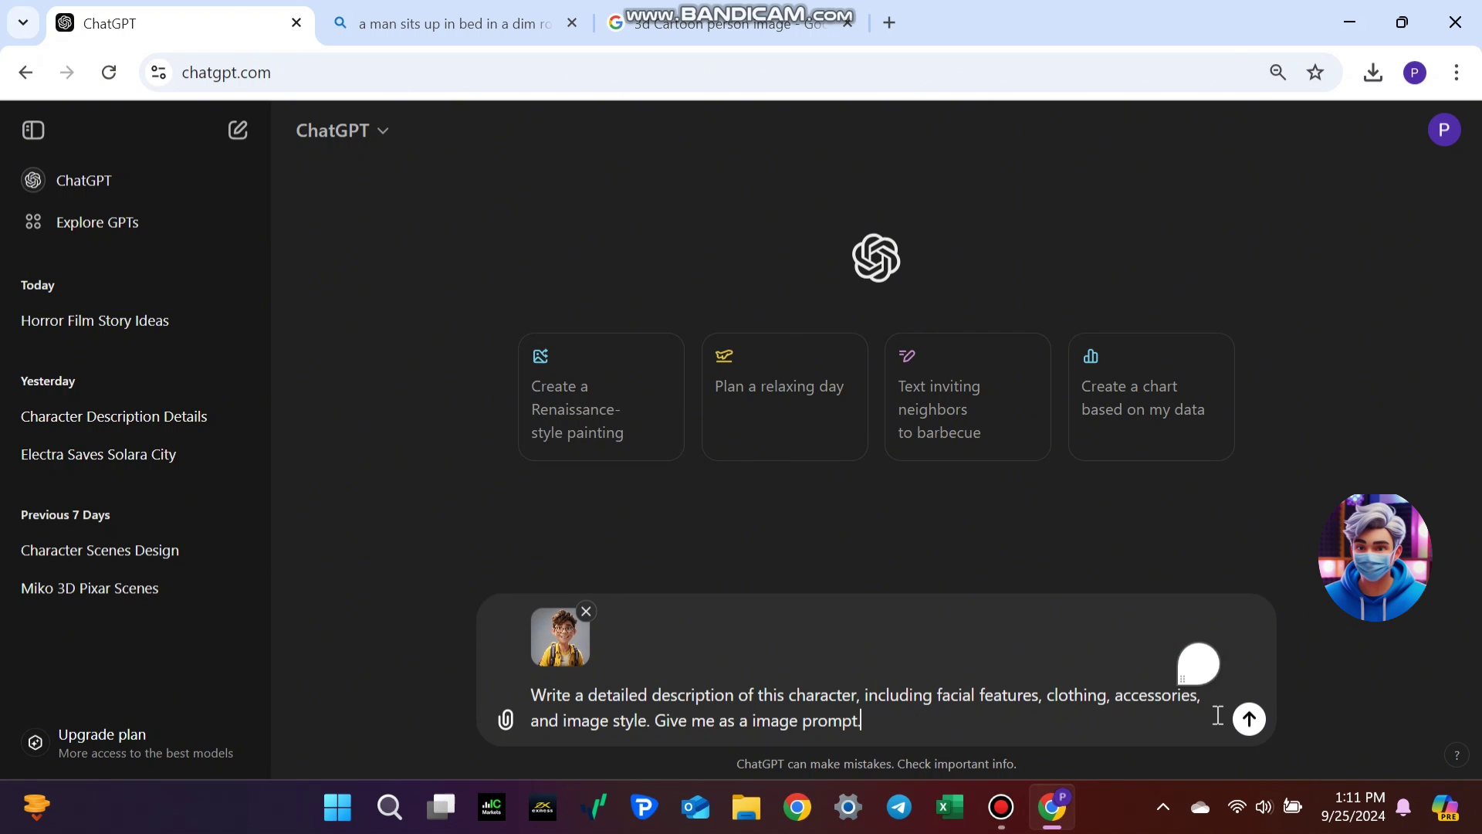
key(Return)
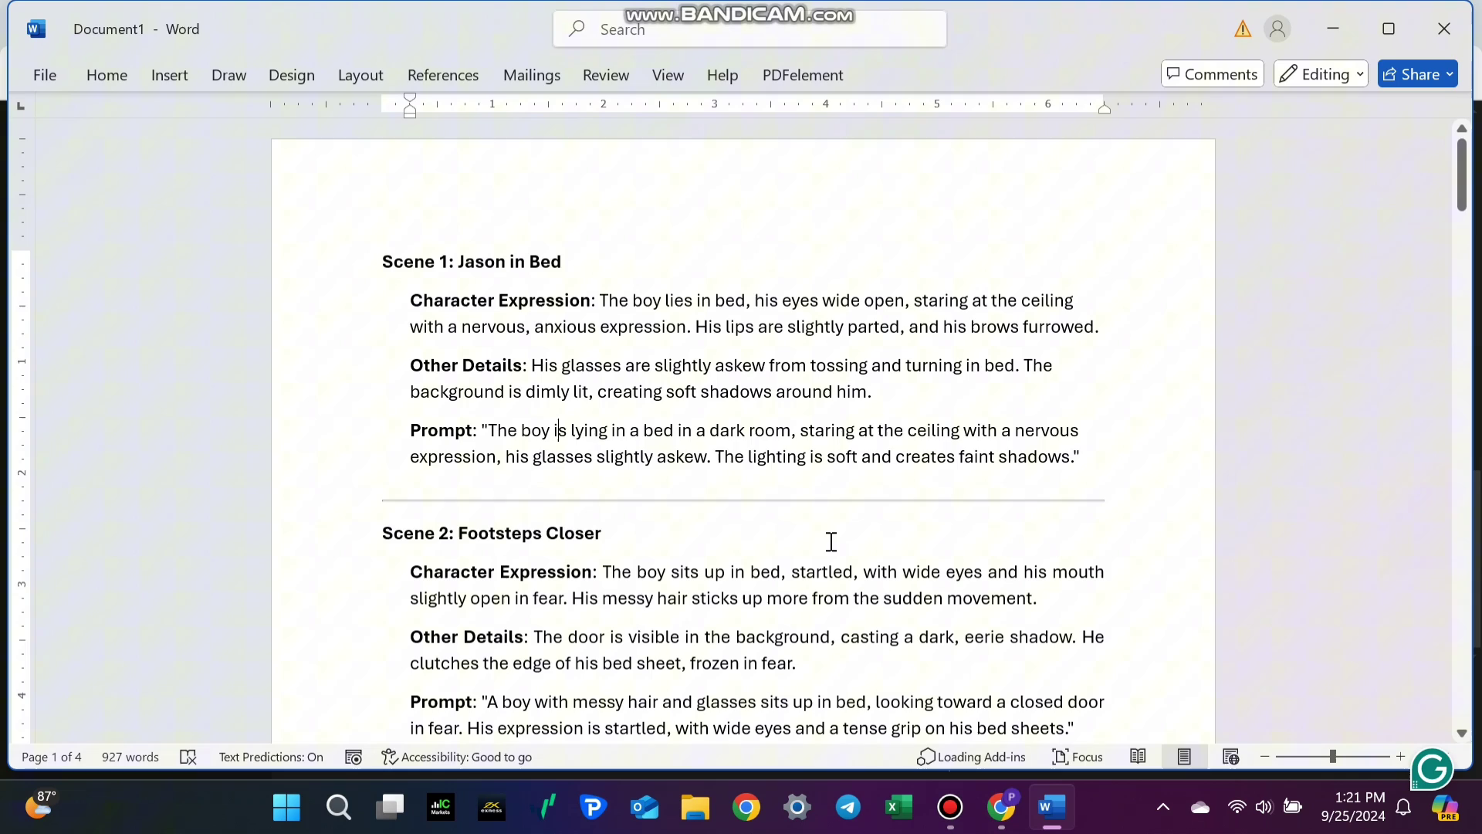
Step: Paste the 3D cartoon boy description into the Scene 1–4 prompts, replacing 'boy'
click(1001, 806)
click(1050, 806)
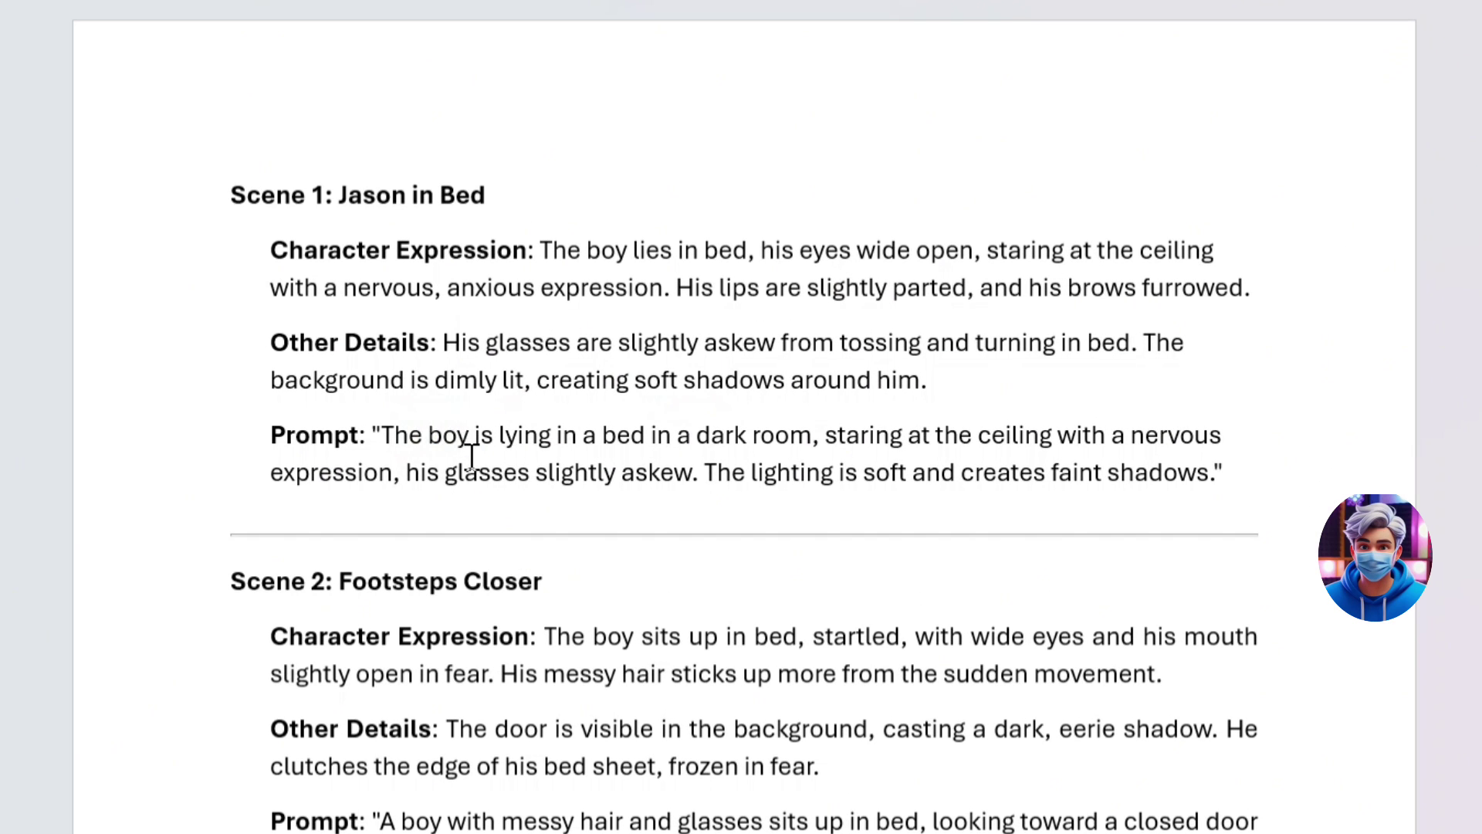
text(3D cartoon-style young boy with messy brown hair and large greenish-brown eyes, wearing black-framed glasses and a dark blue jacket with small blue accents.)
scroll(472, 454, down, 3)
double_click(414, 659)
text(3D cartoon-style young boy with messy brown hair and large greenish-brown eyes, wearing black-framed glasses and a dark blue jacket with small blue accents.)
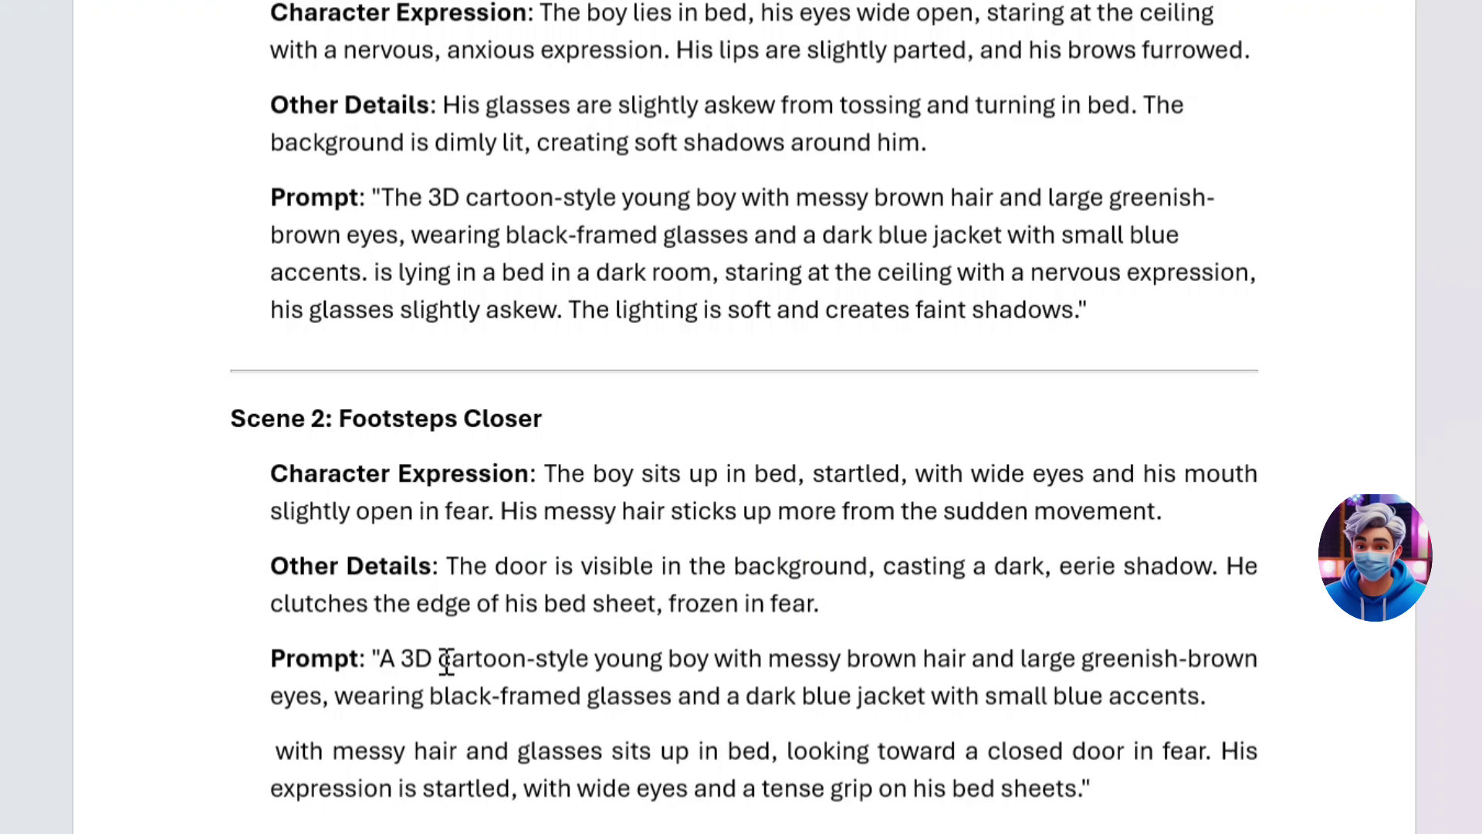
scroll(444, 662, down, 3)
double_click(452, 610)
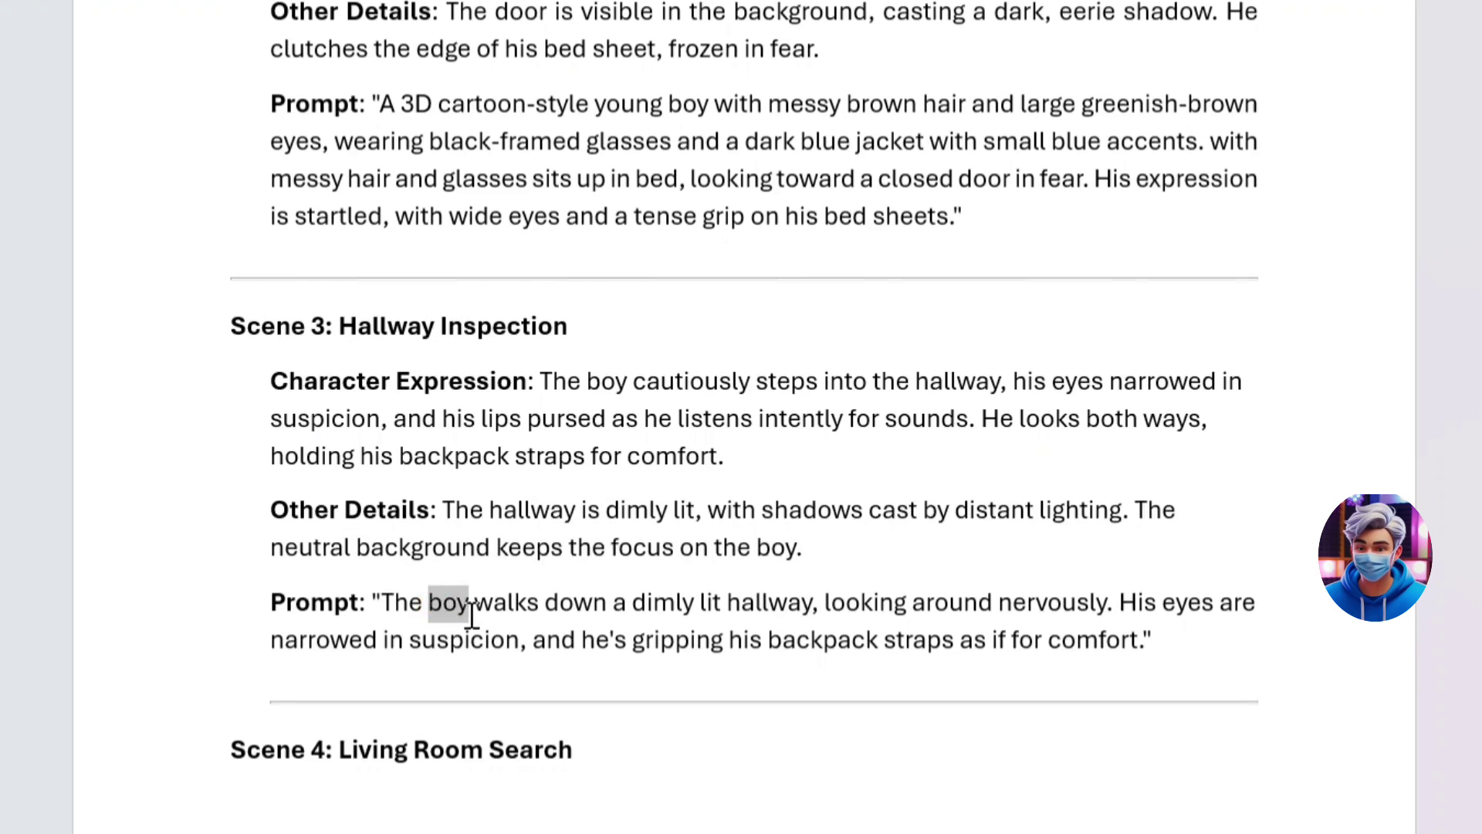
text(3D cartoon-style young boy with messy brown hair and large greenish-brown eyes, wearing black-framed glasses and a dark blue jacket with small blue accents.)
scroll(469, 619, down, 5)
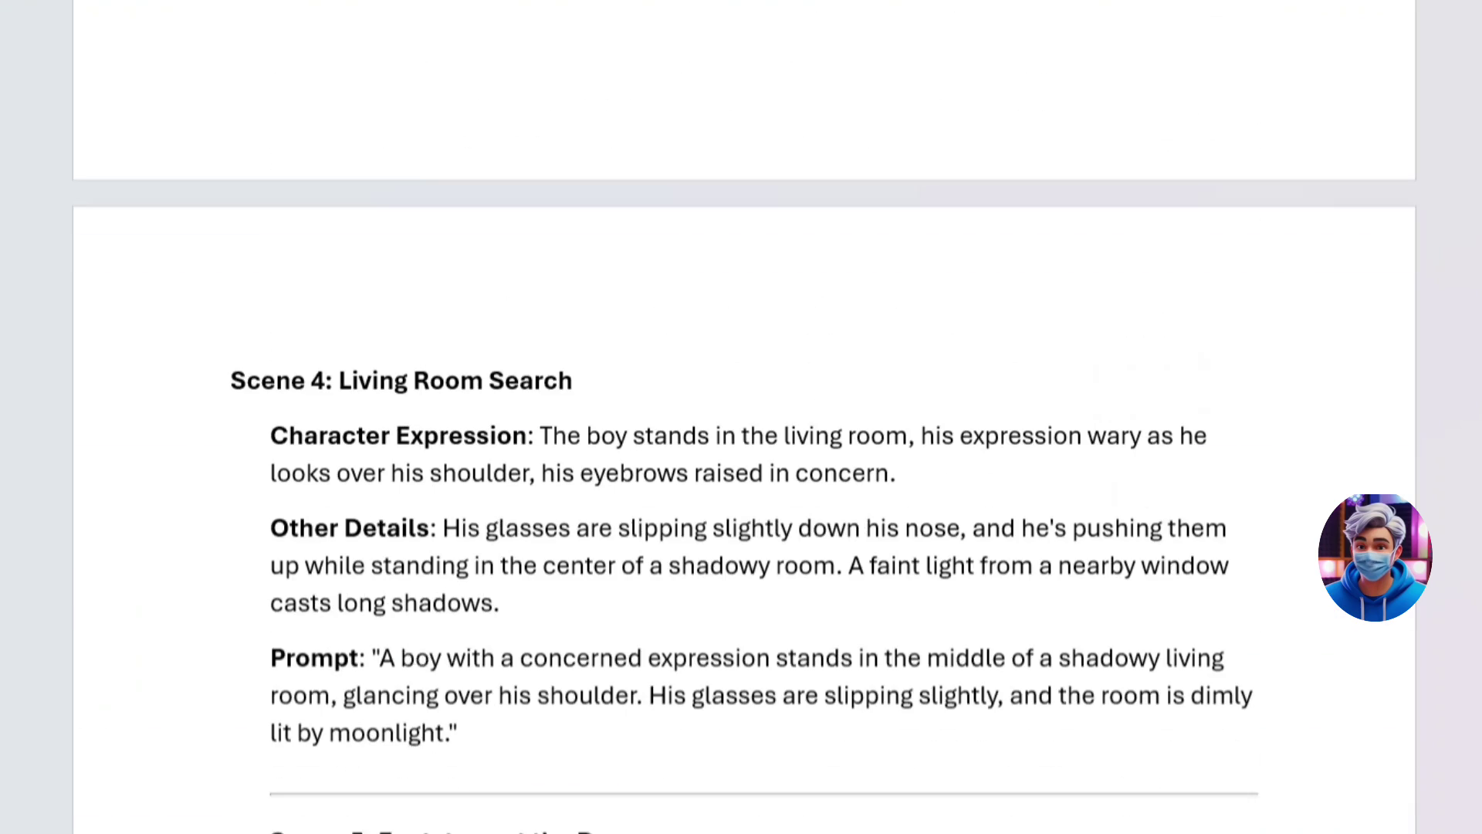
double_click(423, 655)
text(3D cartoon-style young boy with messy brown hair and large greenish-brown eyes, wearing black-framed glasses and a dark blue jacket with small blue accents.)
scroll(444, 658, down, 4)
Step: Paste the 3D cartoon boy description over 'boy' in the Scene 5–10 prompts
double_click(451, 694)
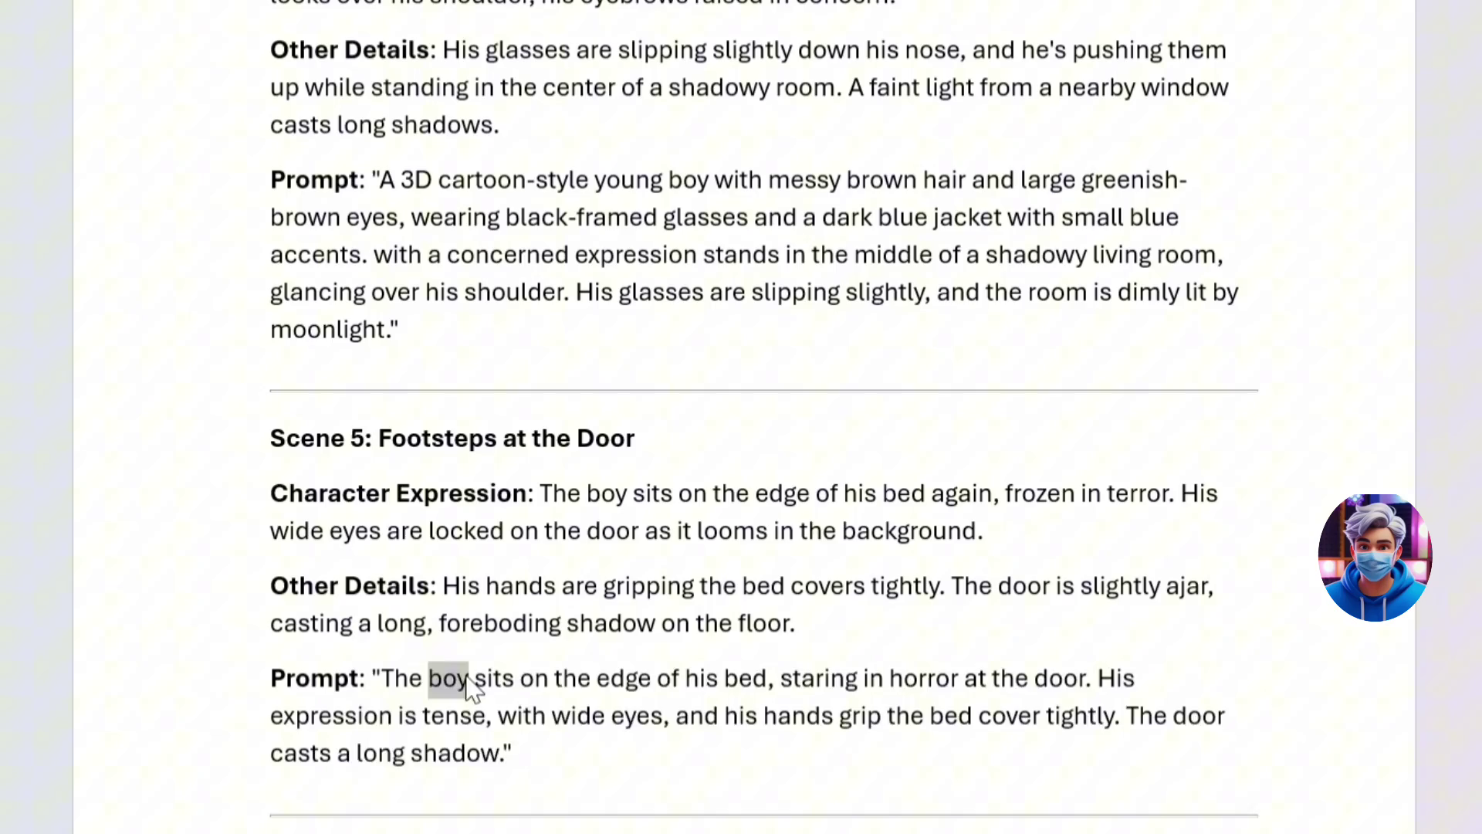
text(3D cartoon-style young boy with messy brown hair and large greenish-brown eyes, wearing black-framed glasses and a dark blue jacket with small blue accents.)
scroll(444, 672, down, 4)
double_click(403, 701)
key(ctrl+v)
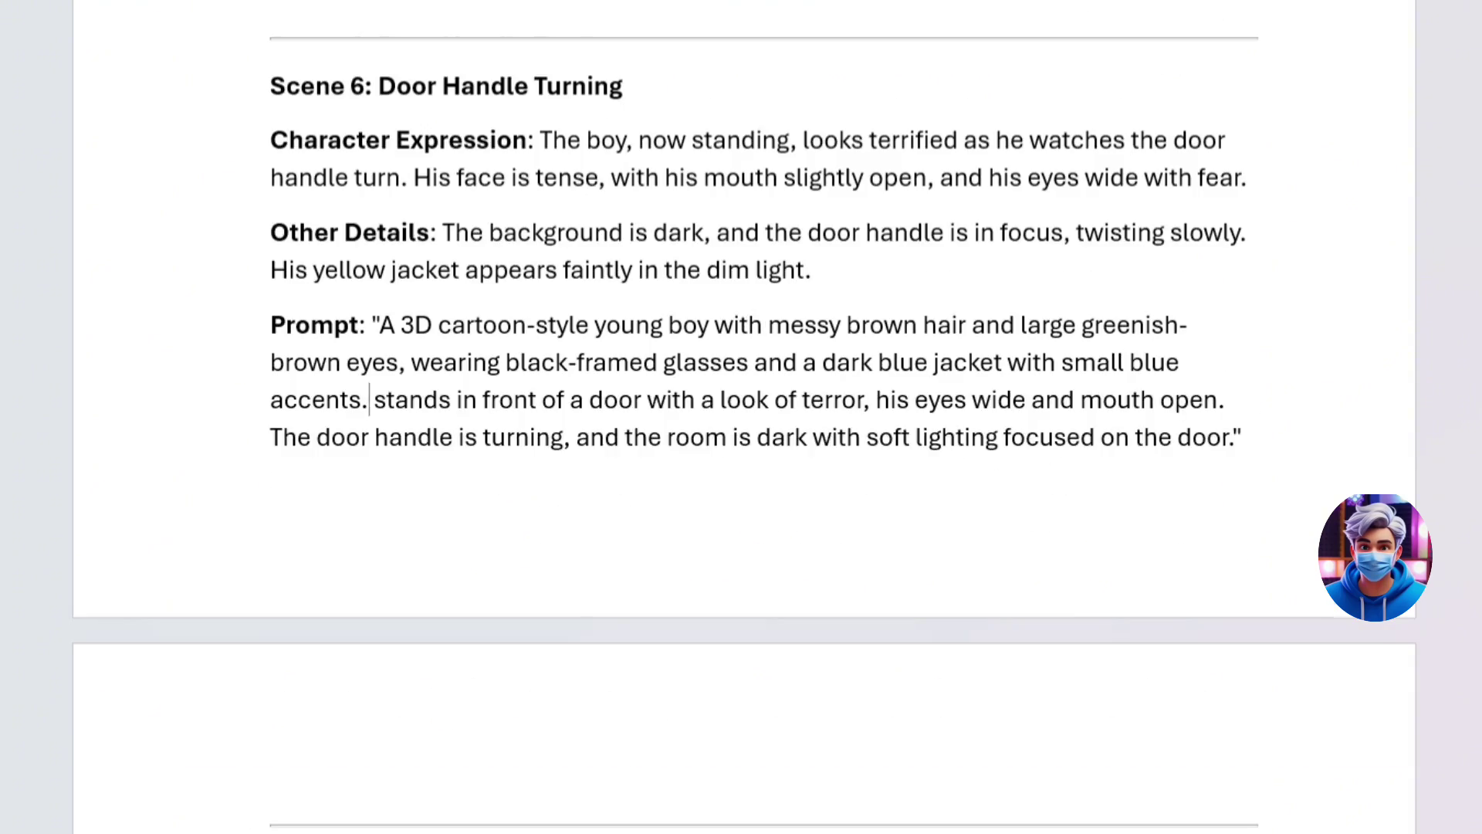
scroll(440, 696, down, 5)
double_click(417, 517)
text(3D cartoon-style young boy with messy brown hair and large greenish-brown eyes, wearing black-framed glasses and a dark blue jacket with small blue accents.)
scroll(522, 580, down, 4)
double_click(516, 583)
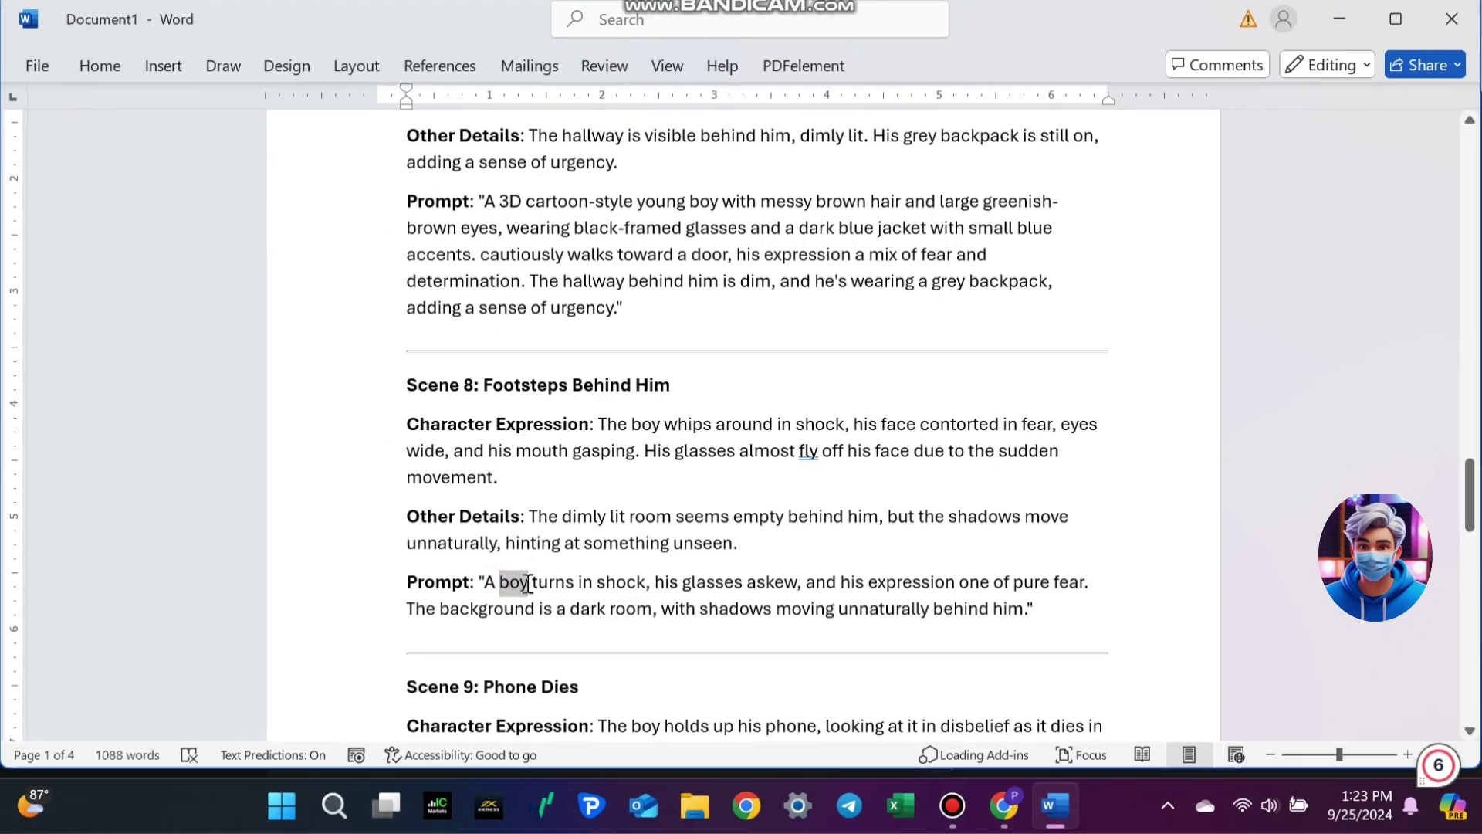
text(3D cartoon-style young boy with messy brown hair and large greenish-brown eyes, wearing black-framed glasses and a dark blue jacket with small blue accents.)
scroll(545, 556, down, 4)
text(3D cartoon-style young boy with messy brown hair and large greenish-brown eyes, wearing black-framed glasses and a dark blue jacket with small blue accents.)
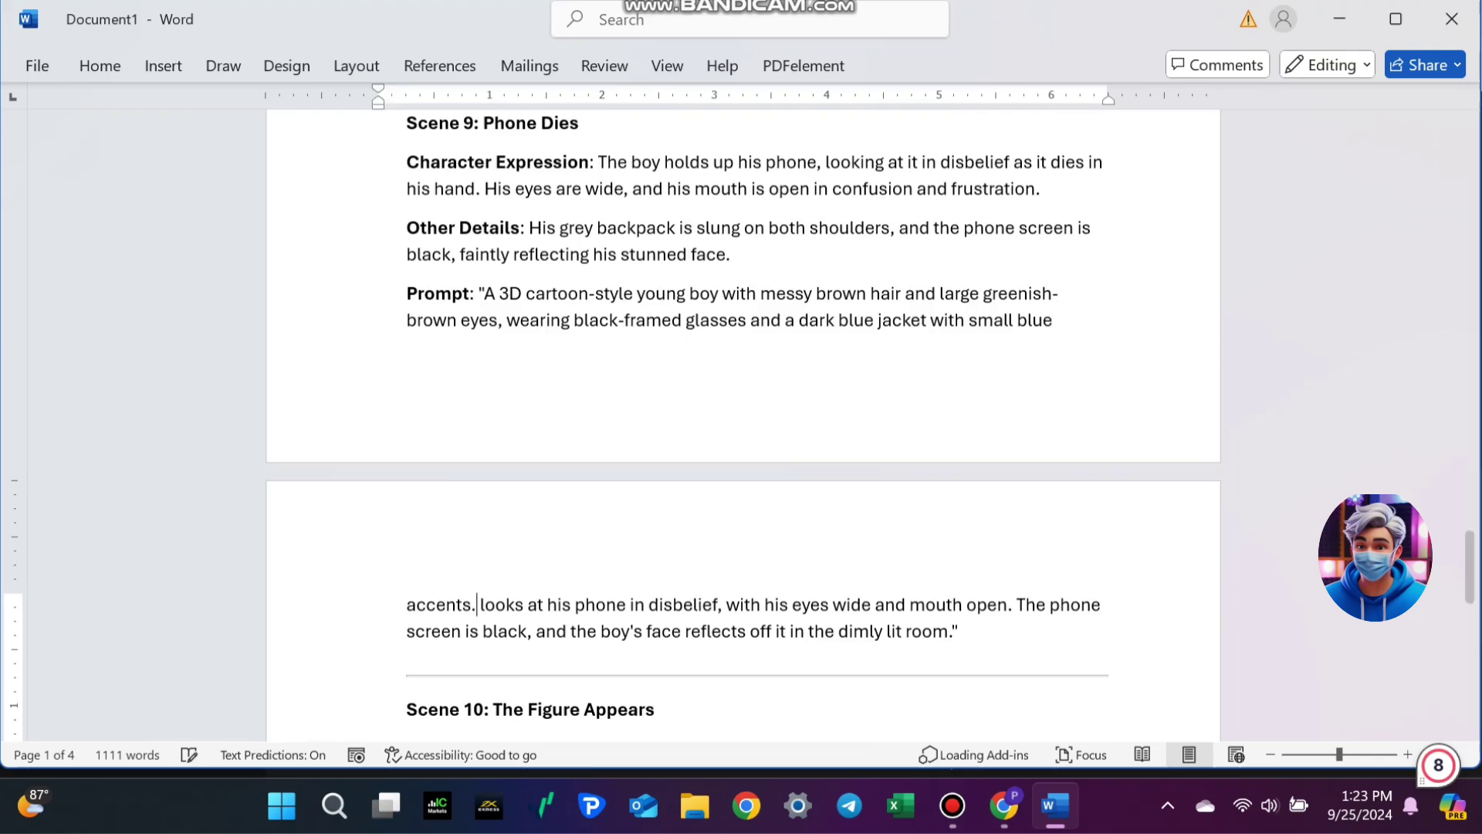
scroll(463, 580, down, 5)
text(3D cartoon-style young boy with messy brown hair and large greenish-brown eyes, wearing black-framed glasses and a dark blue jacket with small blue accents.)
scroll(533, 521, up, 10)
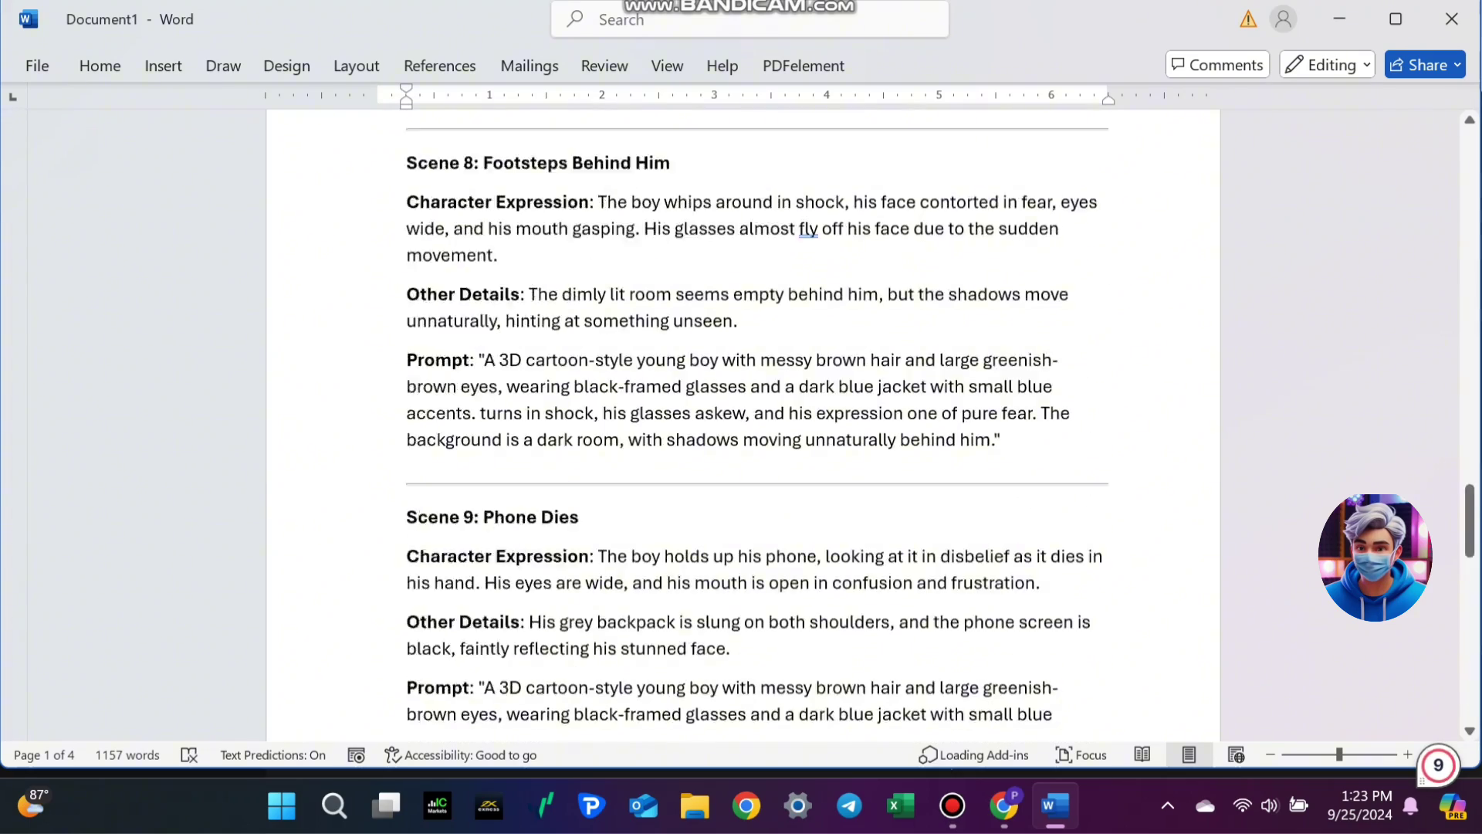
scroll(533, 522, up, 10)
scroll(533, 522, up, 15)
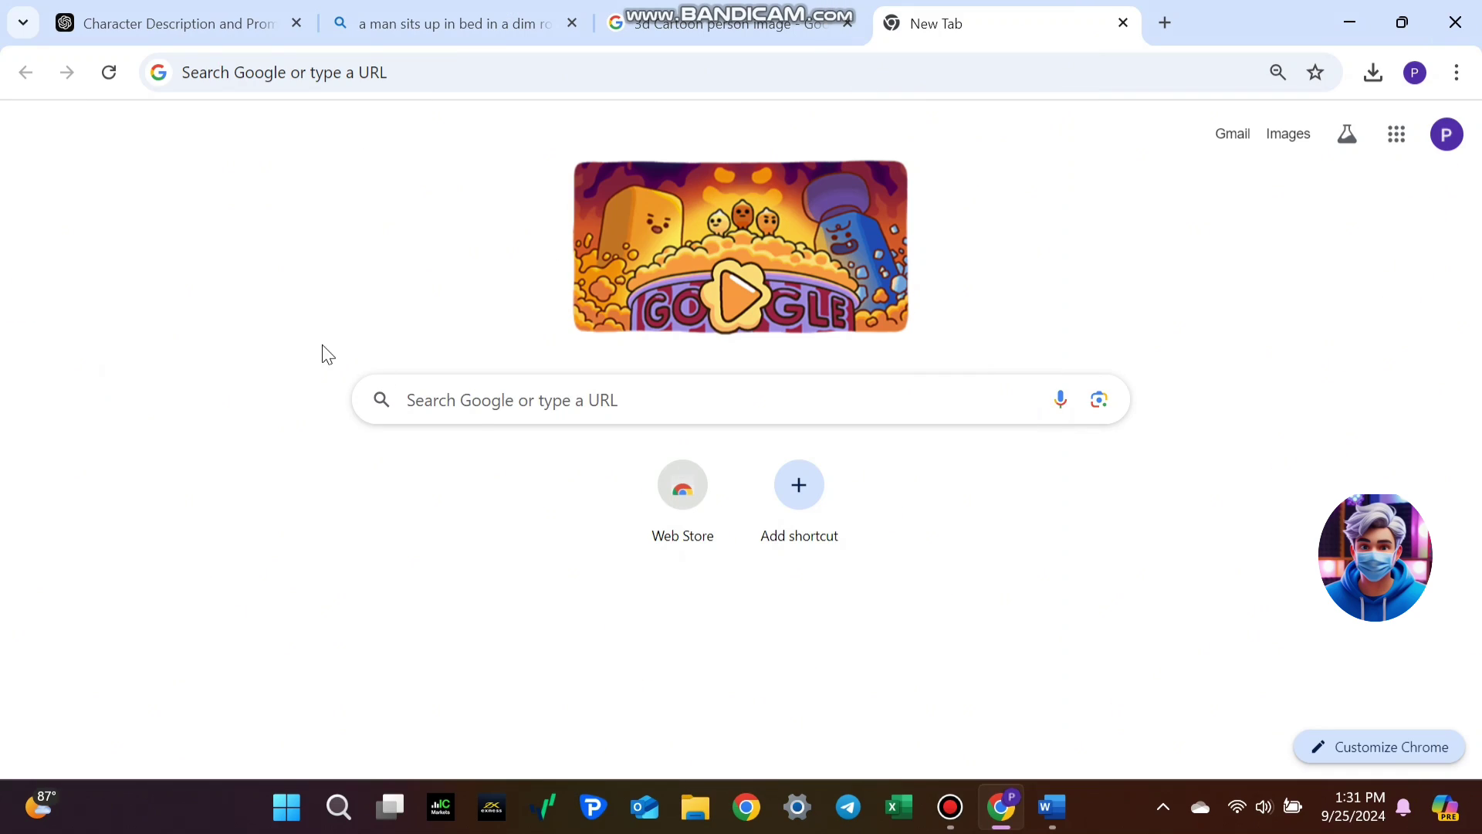
Step: Search Google for 'Leonardo ai' and open Leonardo.Ai's image creation style presets
click(475, 399)
text(Leonardo ai)
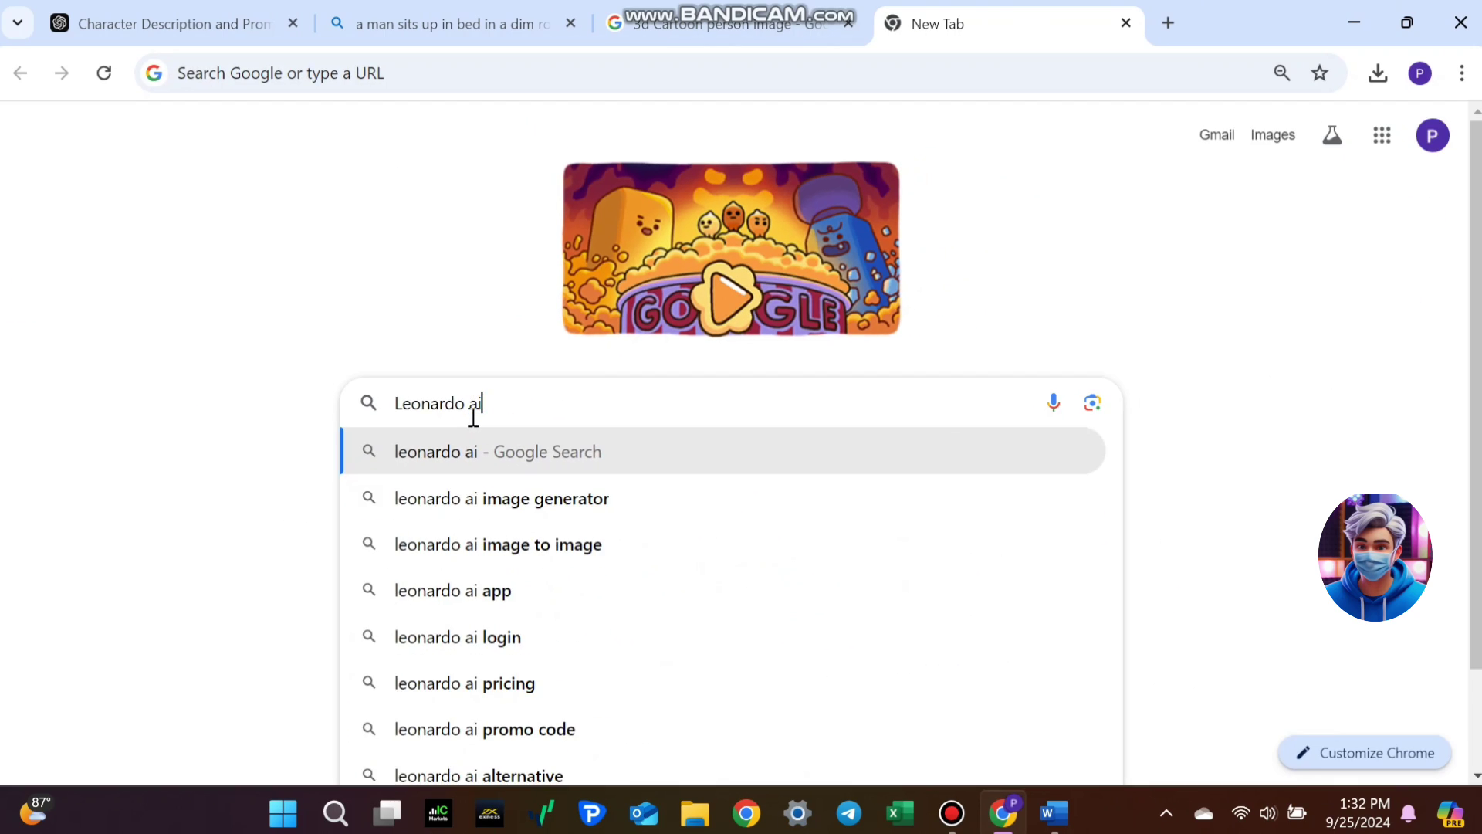
key(Return)
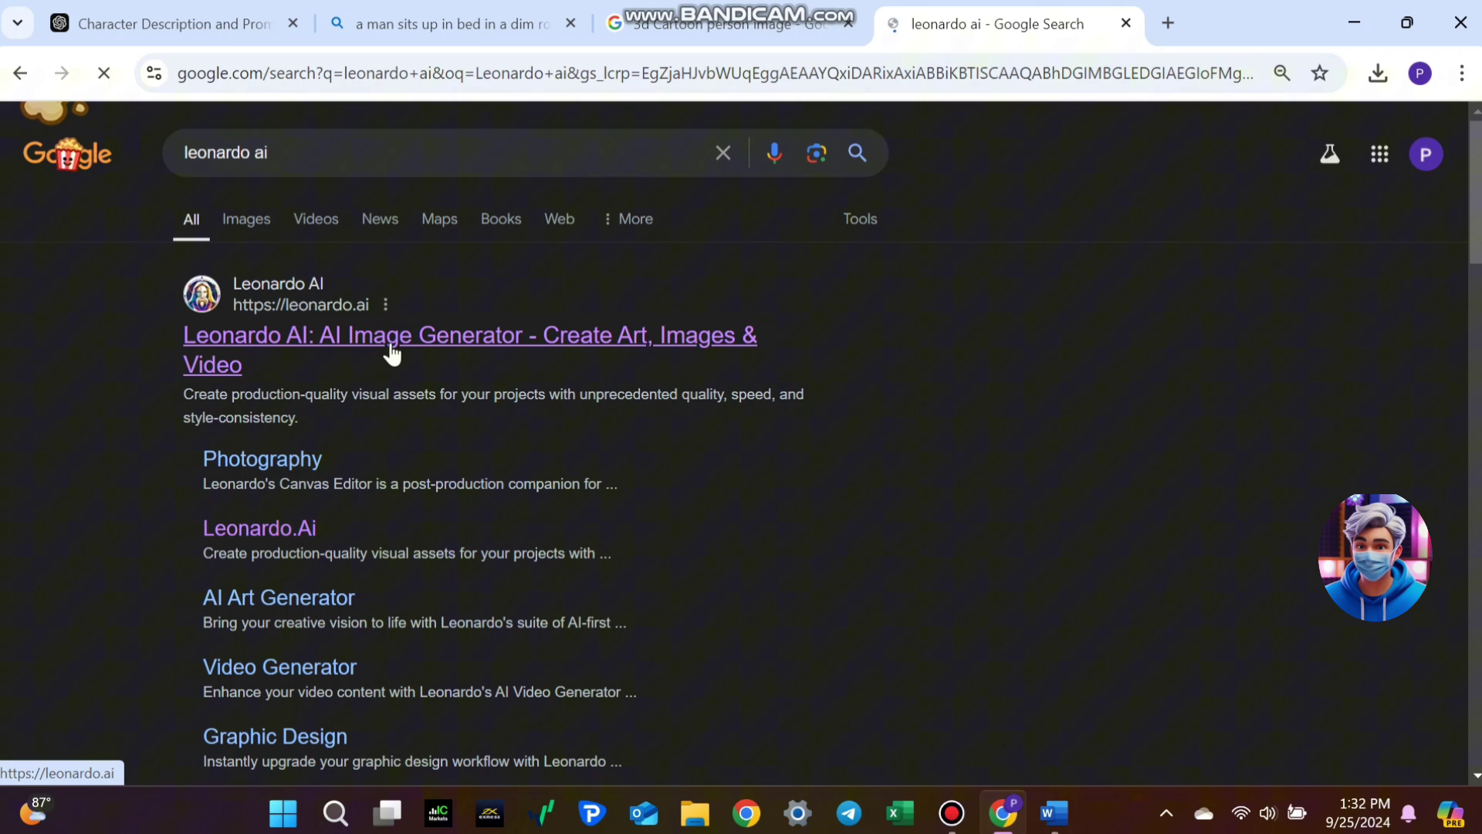
click(392, 347)
click(851, 337)
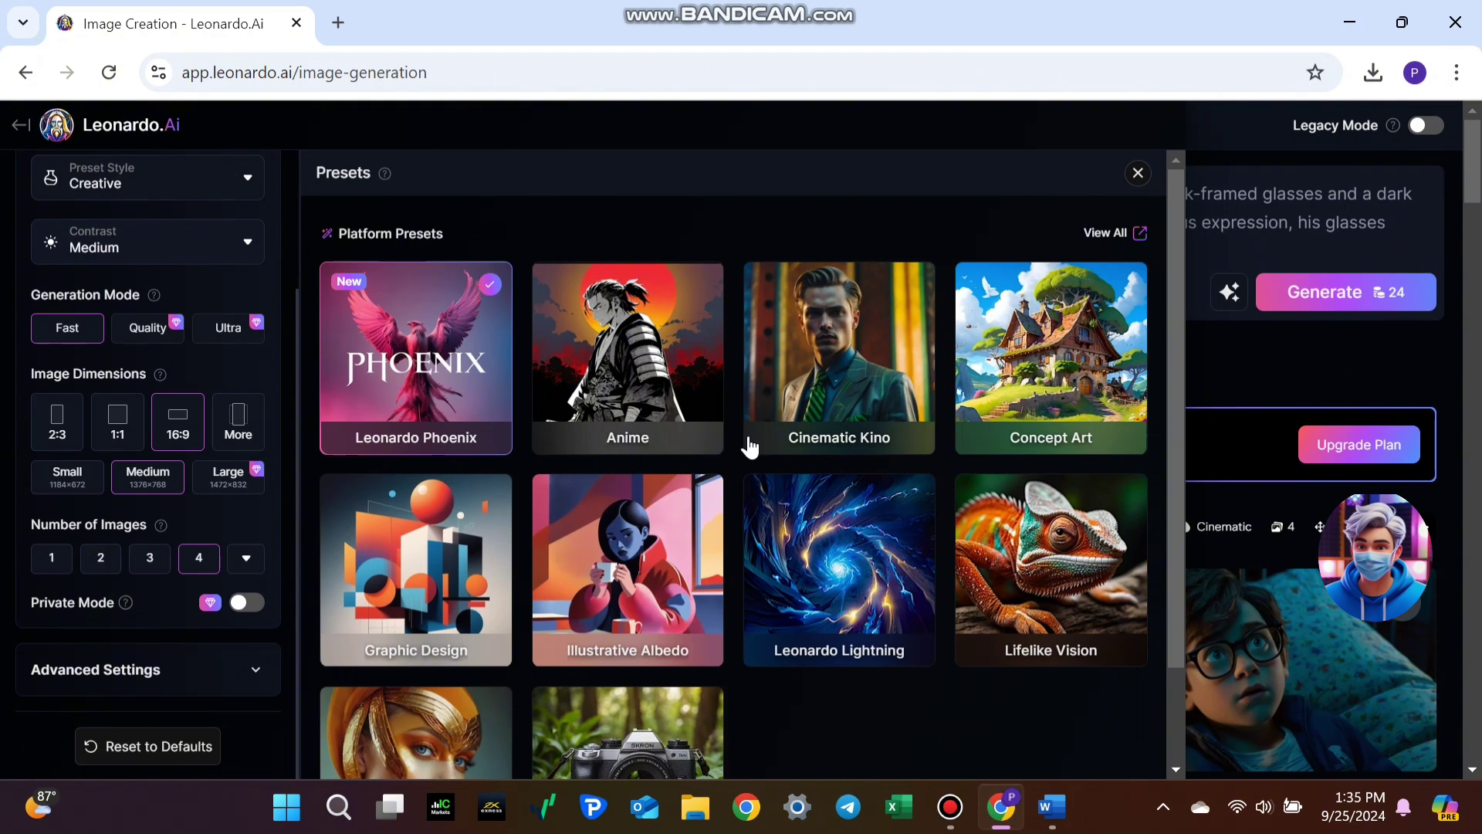
click(1137, 173)
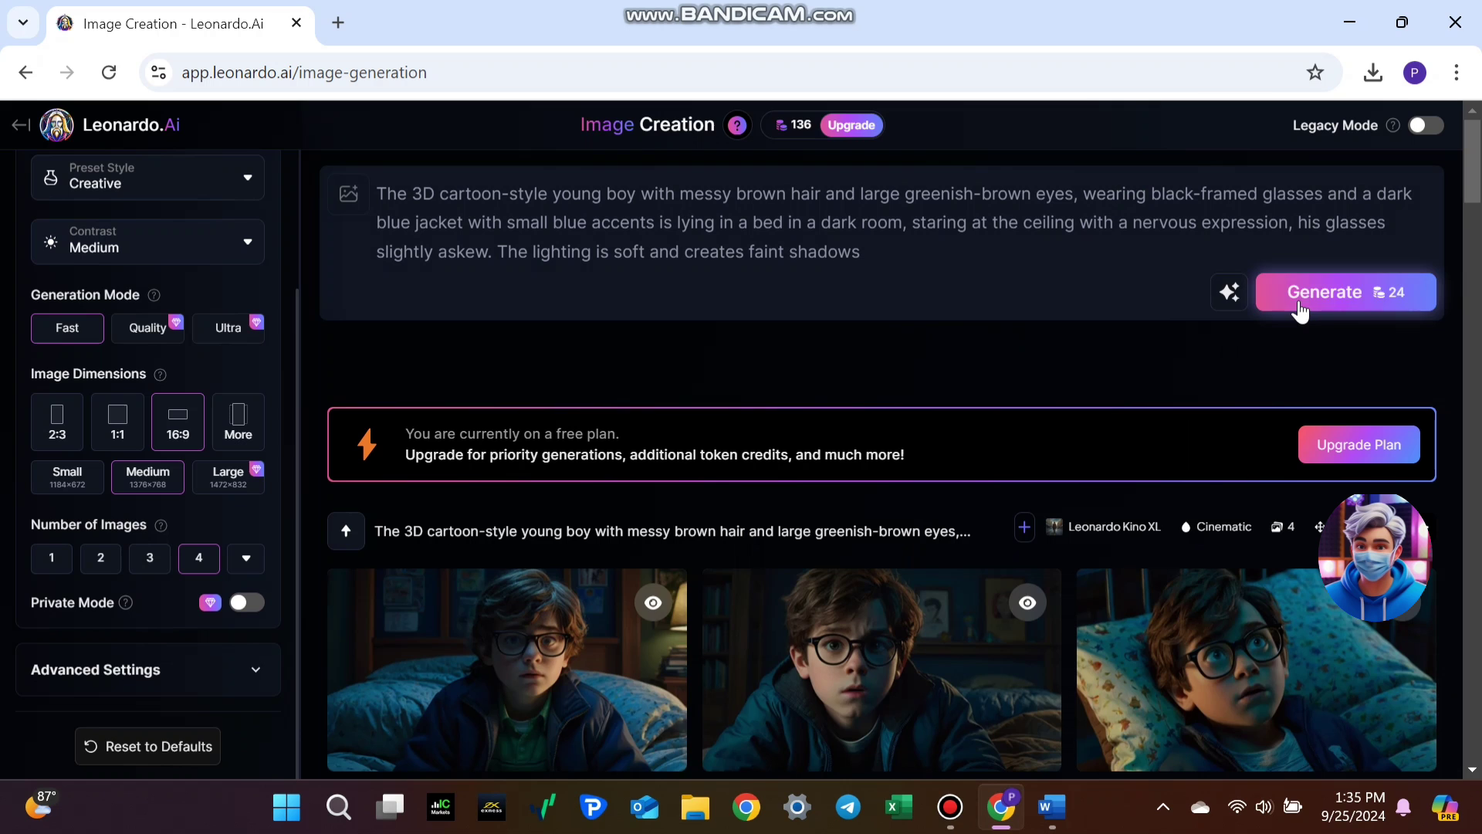
click(1320, 292)
scroll(4, 403, up, 3)
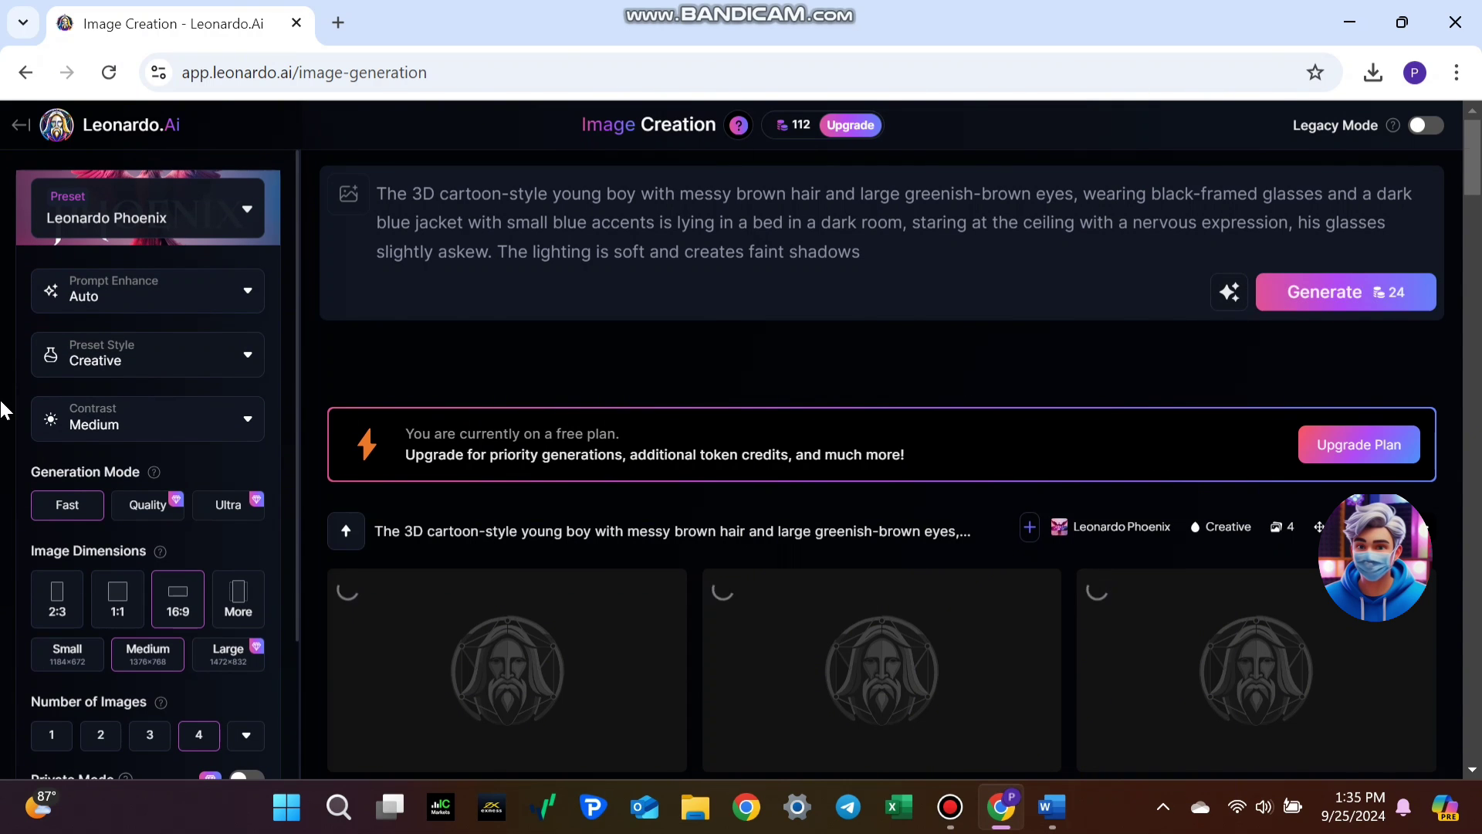
scroll(426, 571, down, 2)
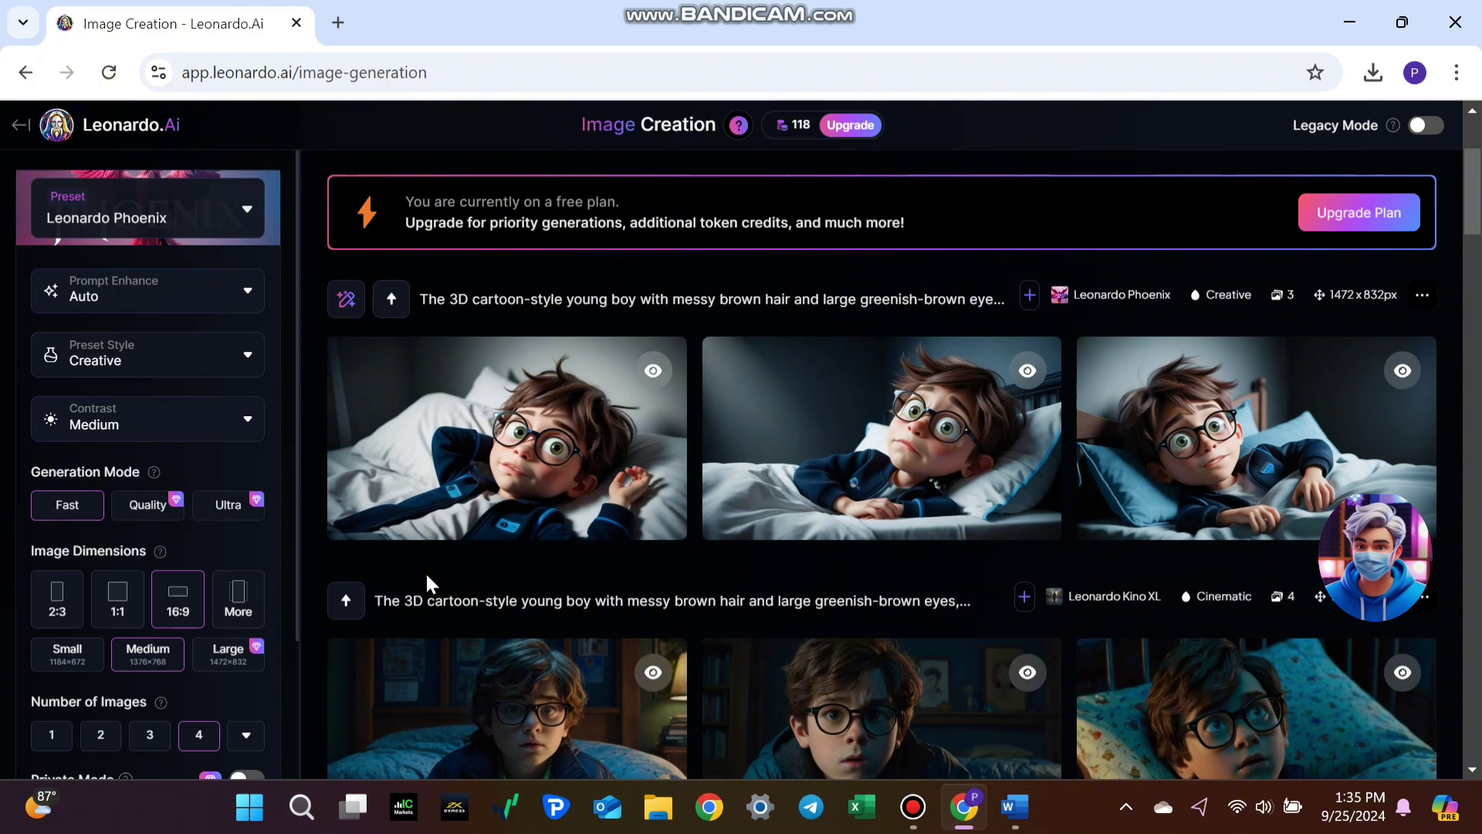
scroll(424, 570, up, 2)
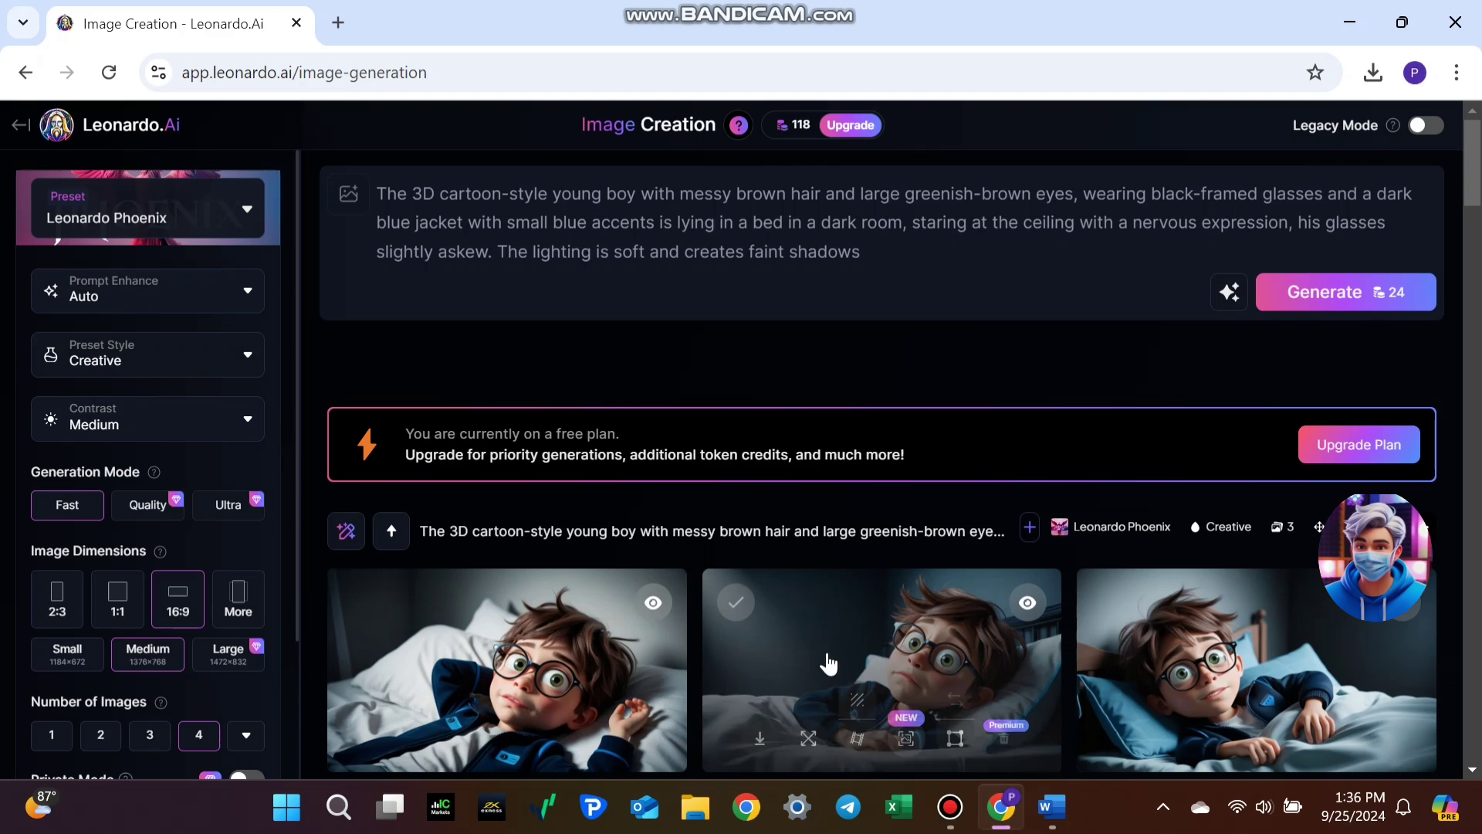
click(1422, 525)
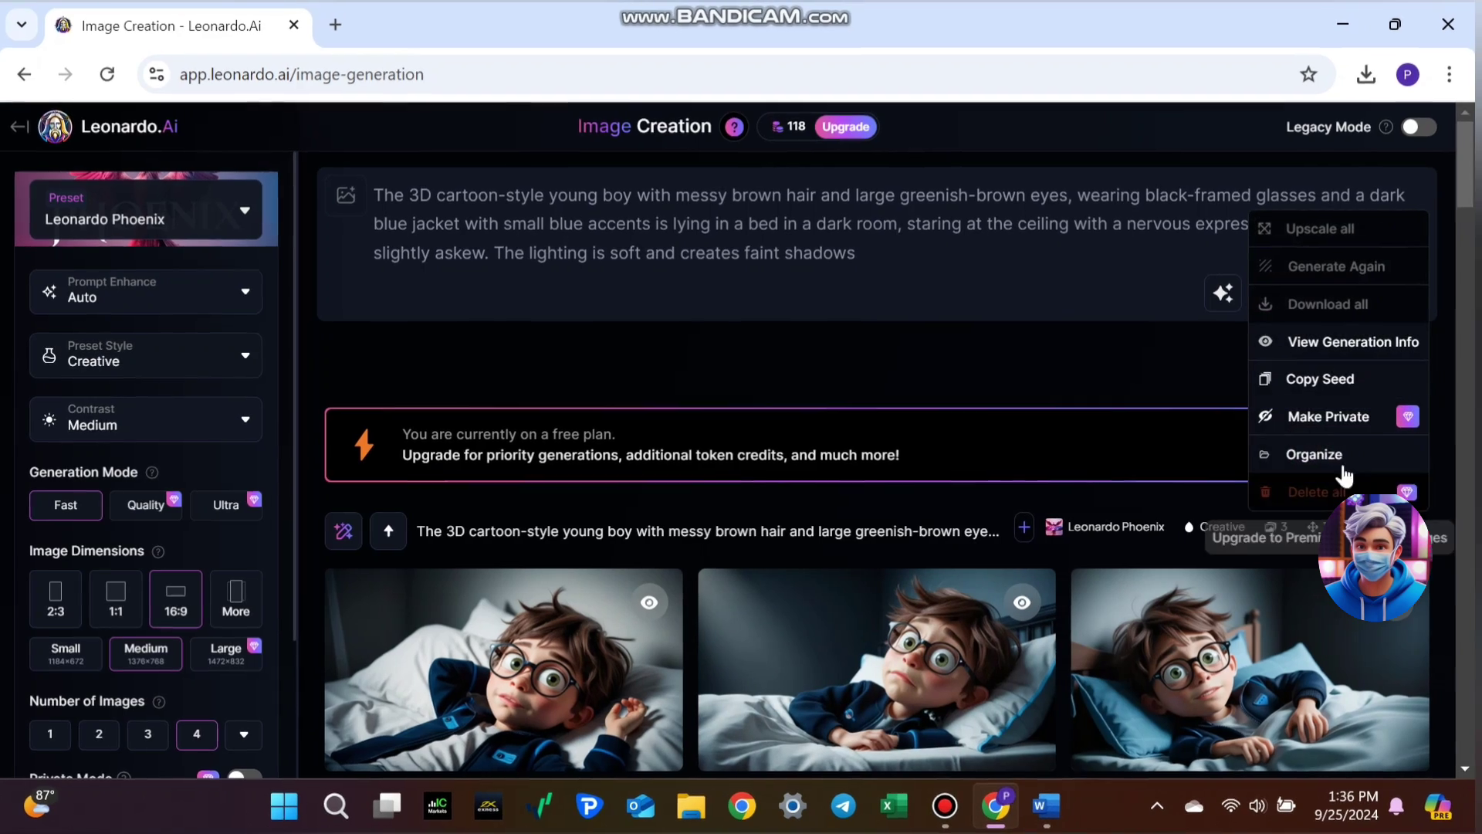
click(1304, 378)
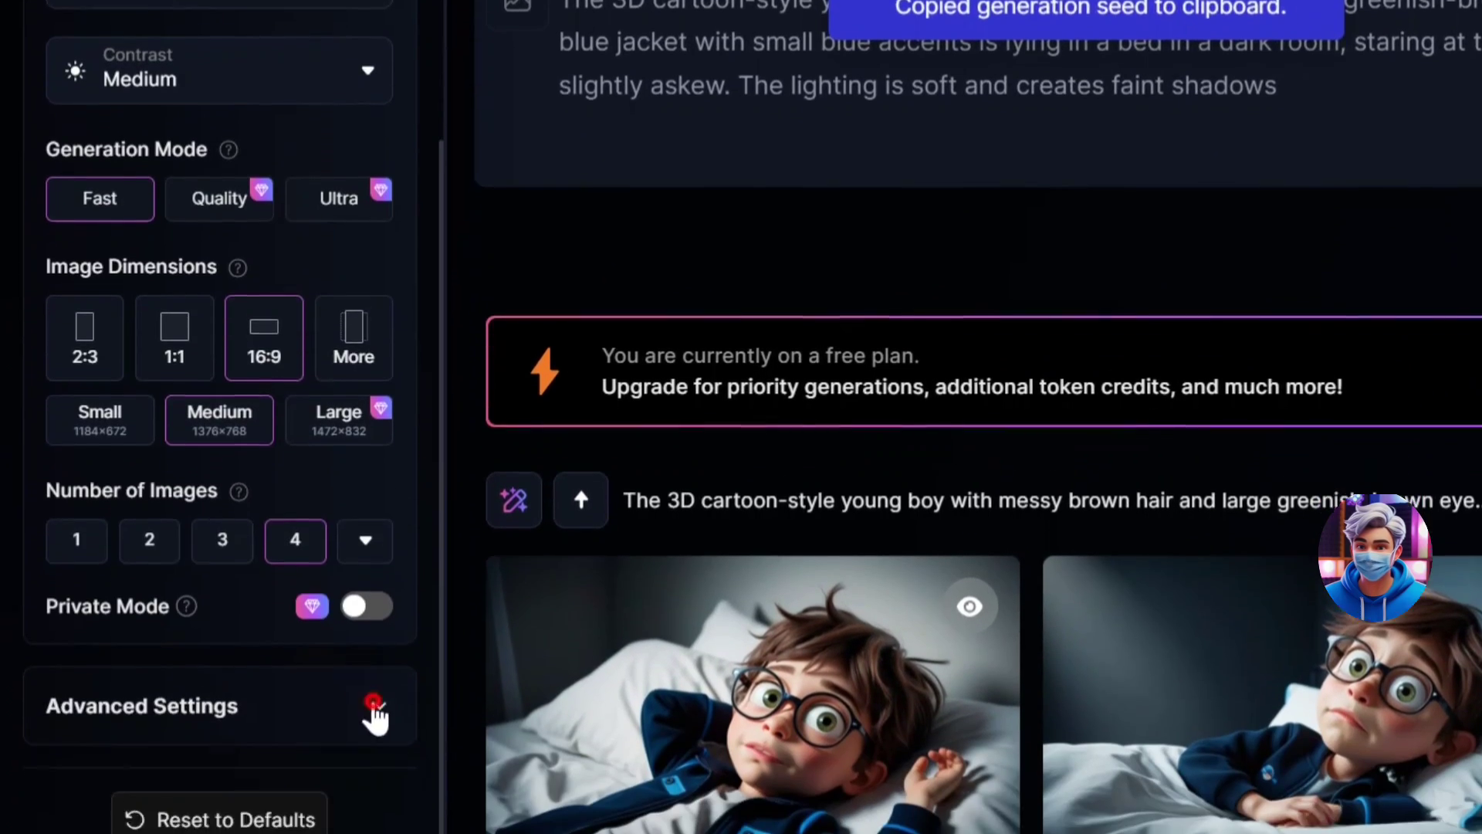
click(364, 705)
click(69, 602)
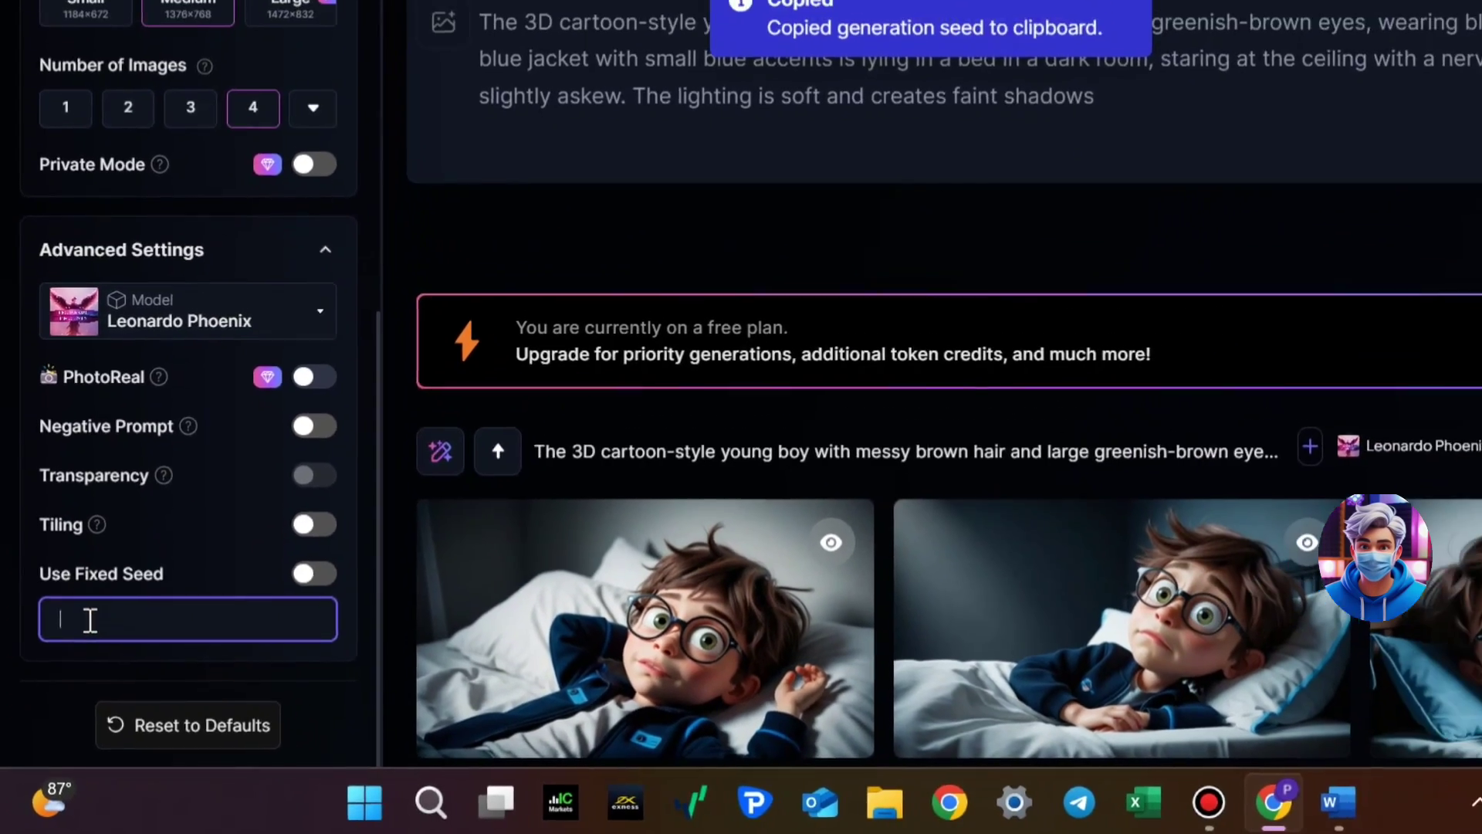
key(ctrl+v)
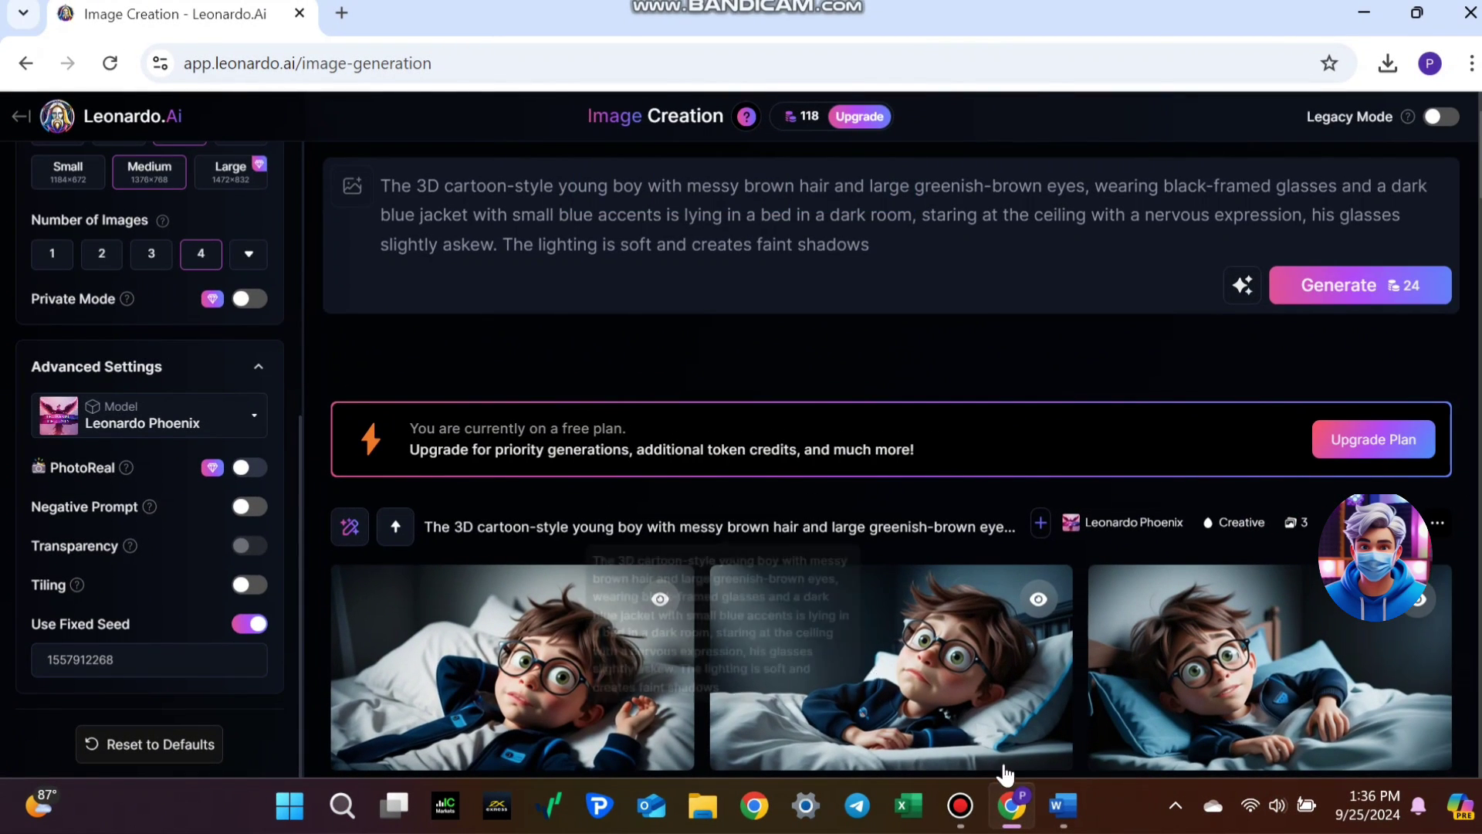
Step: Replace Leonardo's prompt with the Scene 2 prompt from Word and generate images
click(1056, 804)
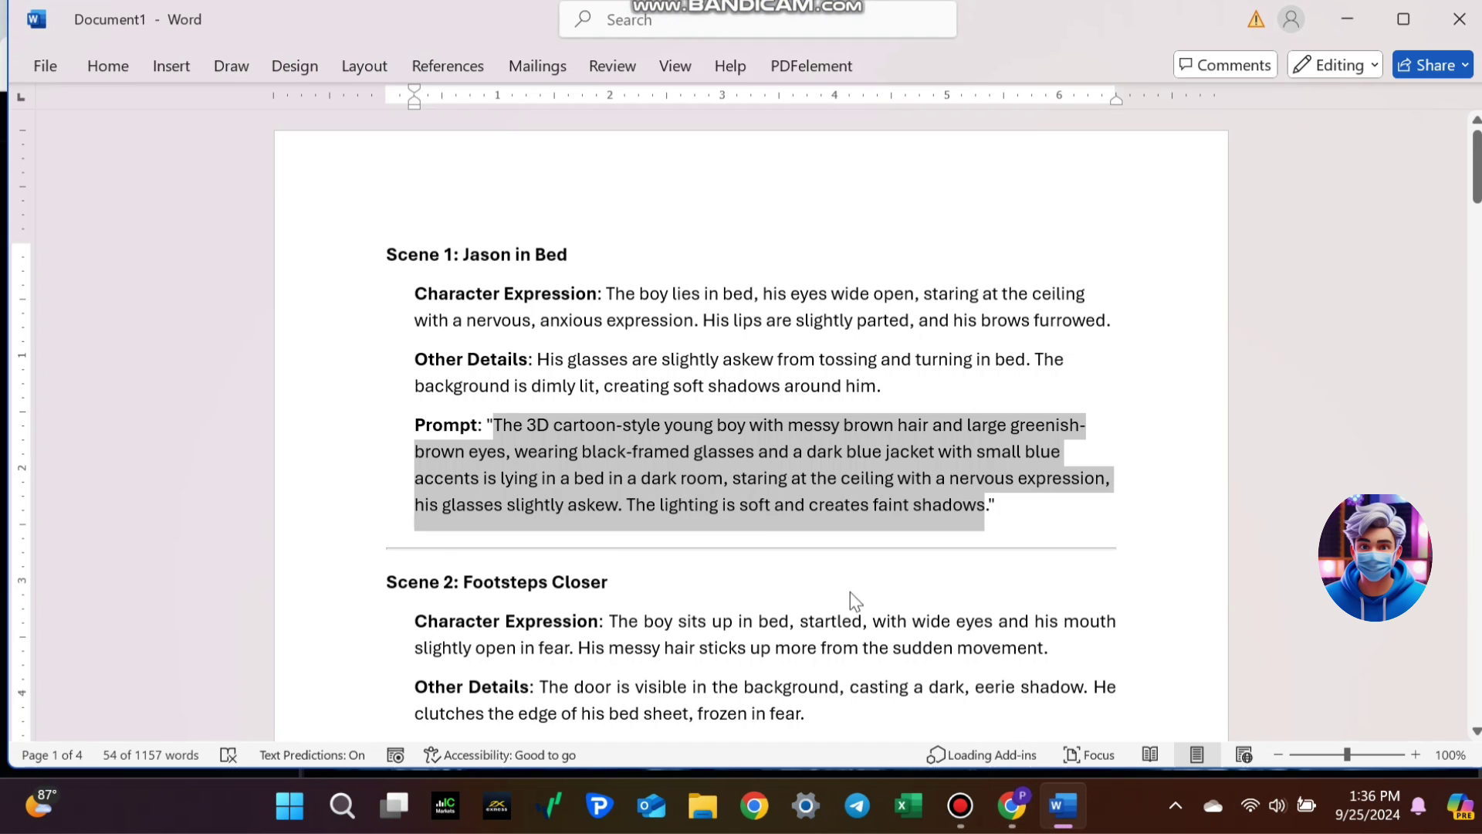
scroll(811, 464, down, 2)
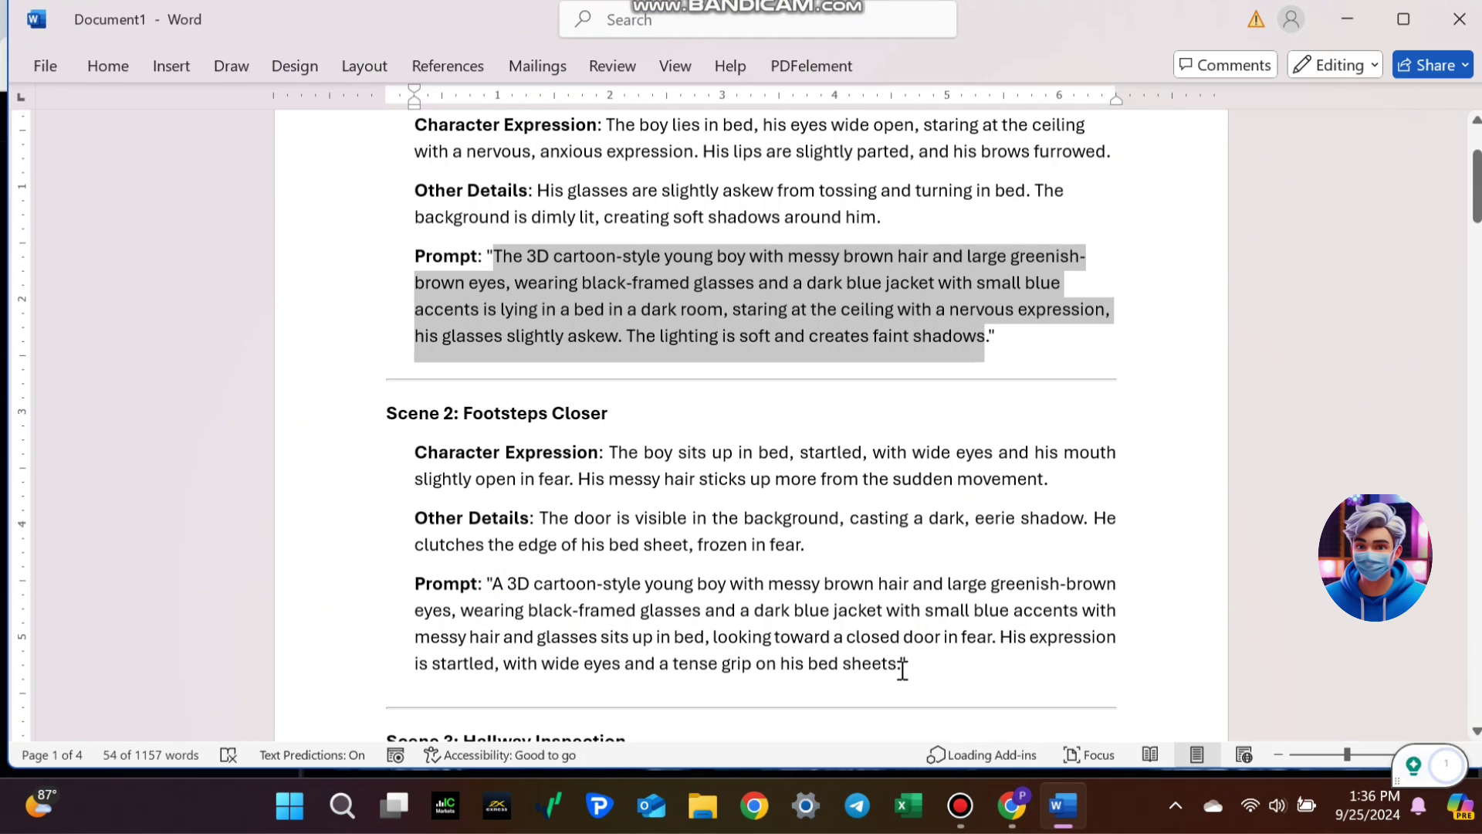
drag(904, 664, 493, 583)
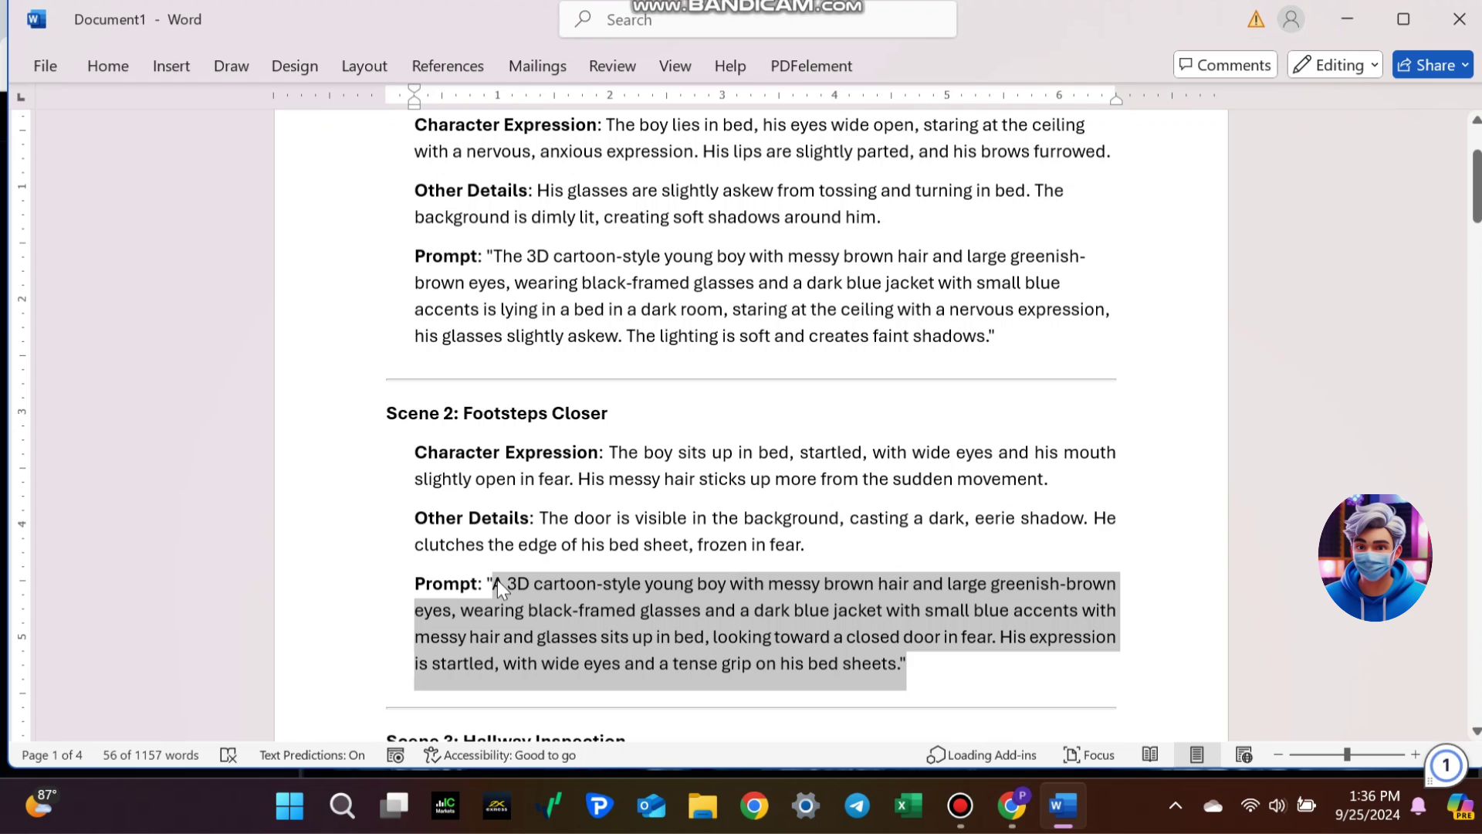
key(ctrl+c)
click(1013, 806)
click(882, 246)
key(ctrl+a)
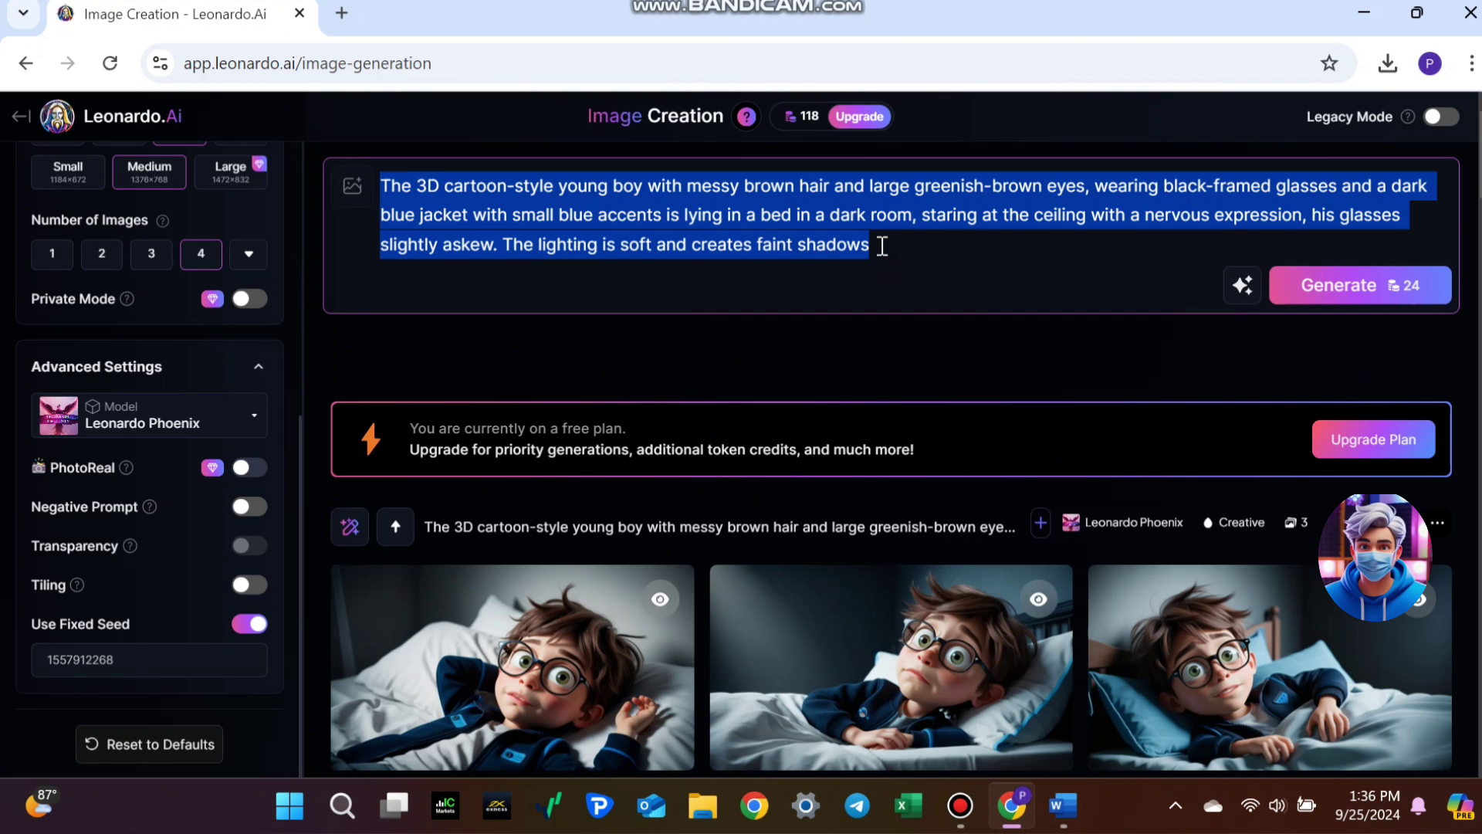
key(ctrl+v)
click(1347, 285)
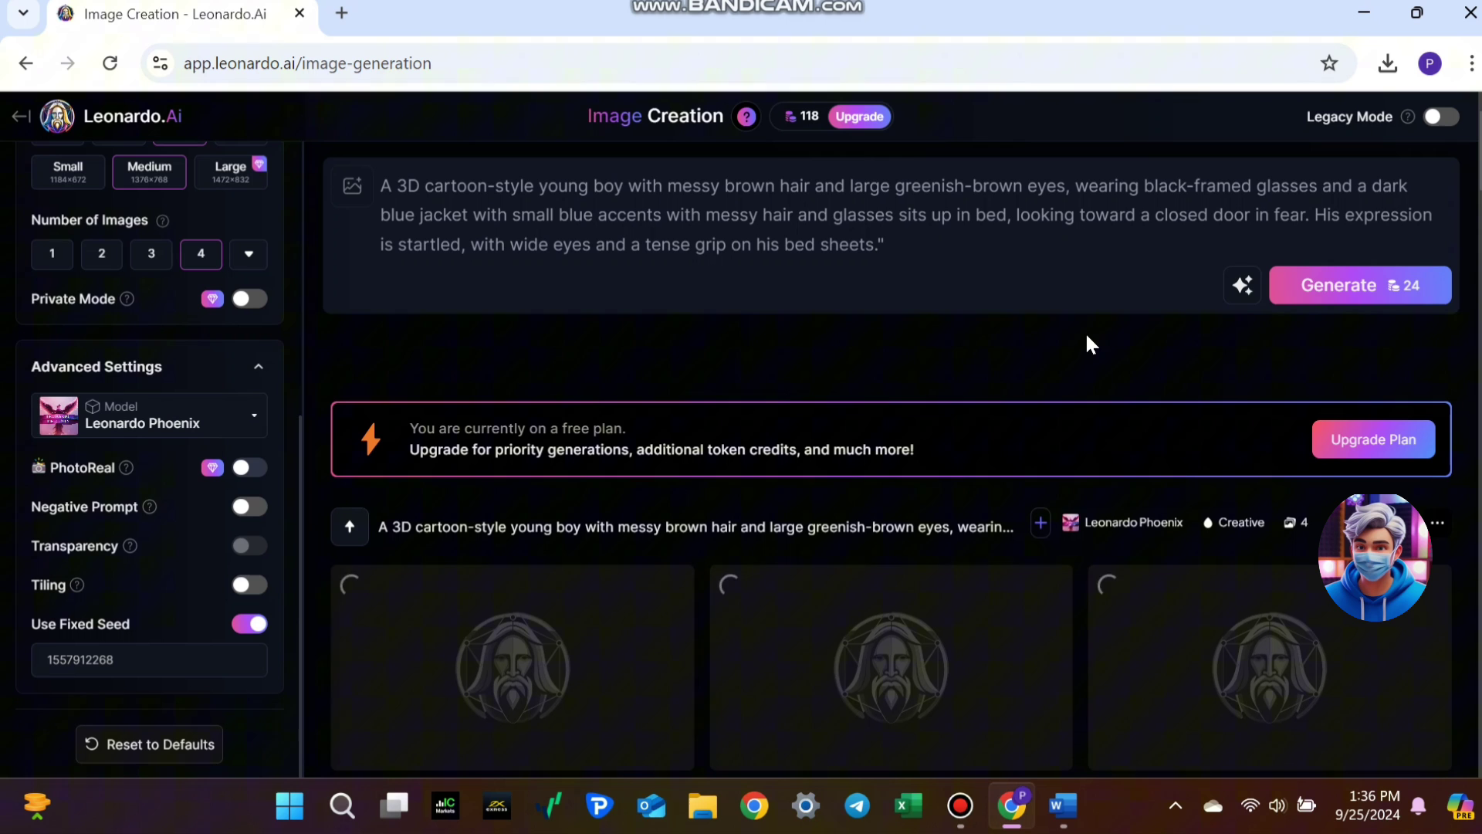
scroll(1085, 332, down, 3)
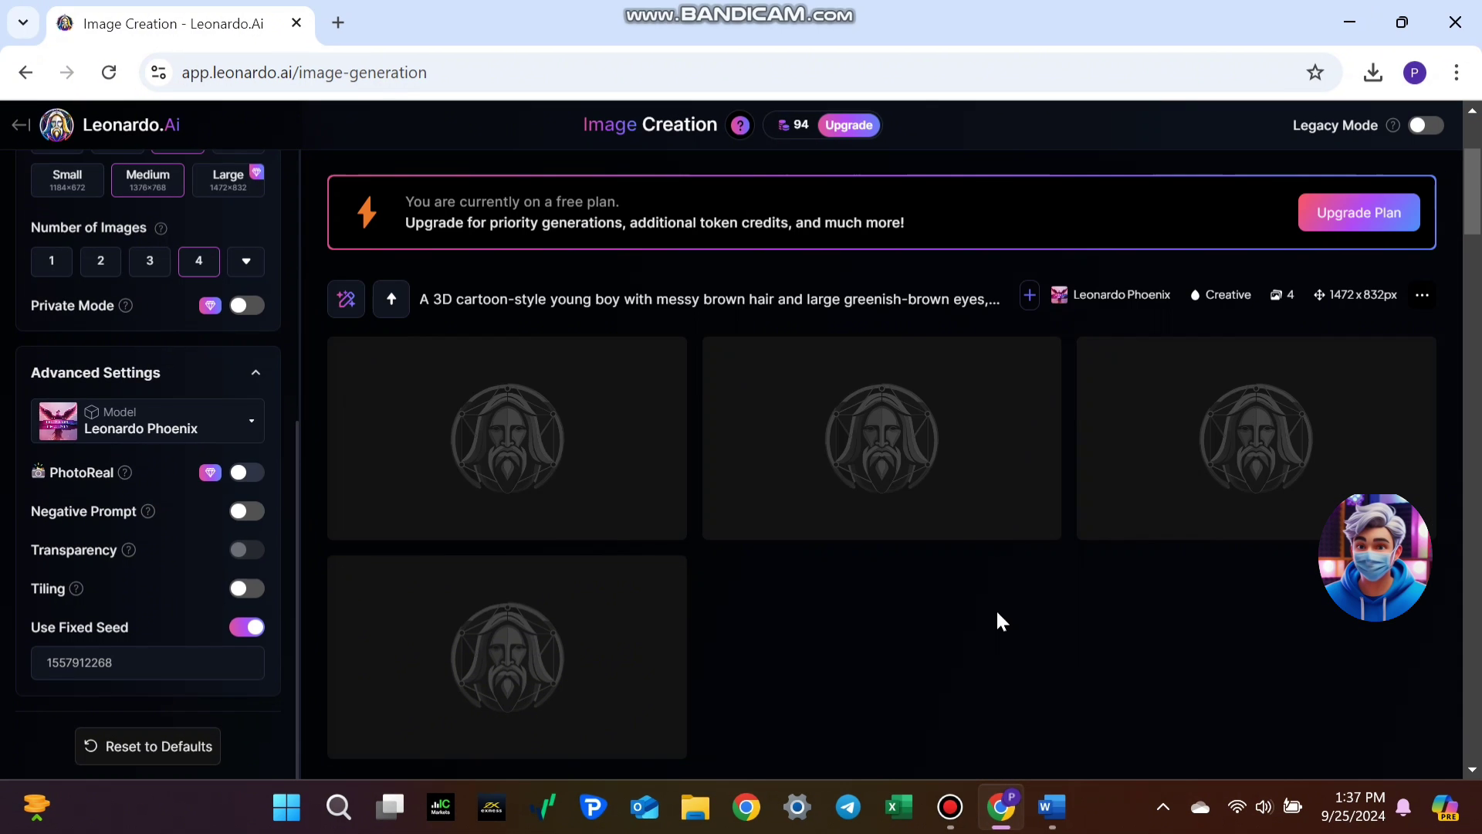
Step: Generate Leonardo images from the Scene 3 prompt copied from Word
click(1056, 805)
drag(488, 603, 1024, 684)
key(ctrl+c)
click(1003, 805)
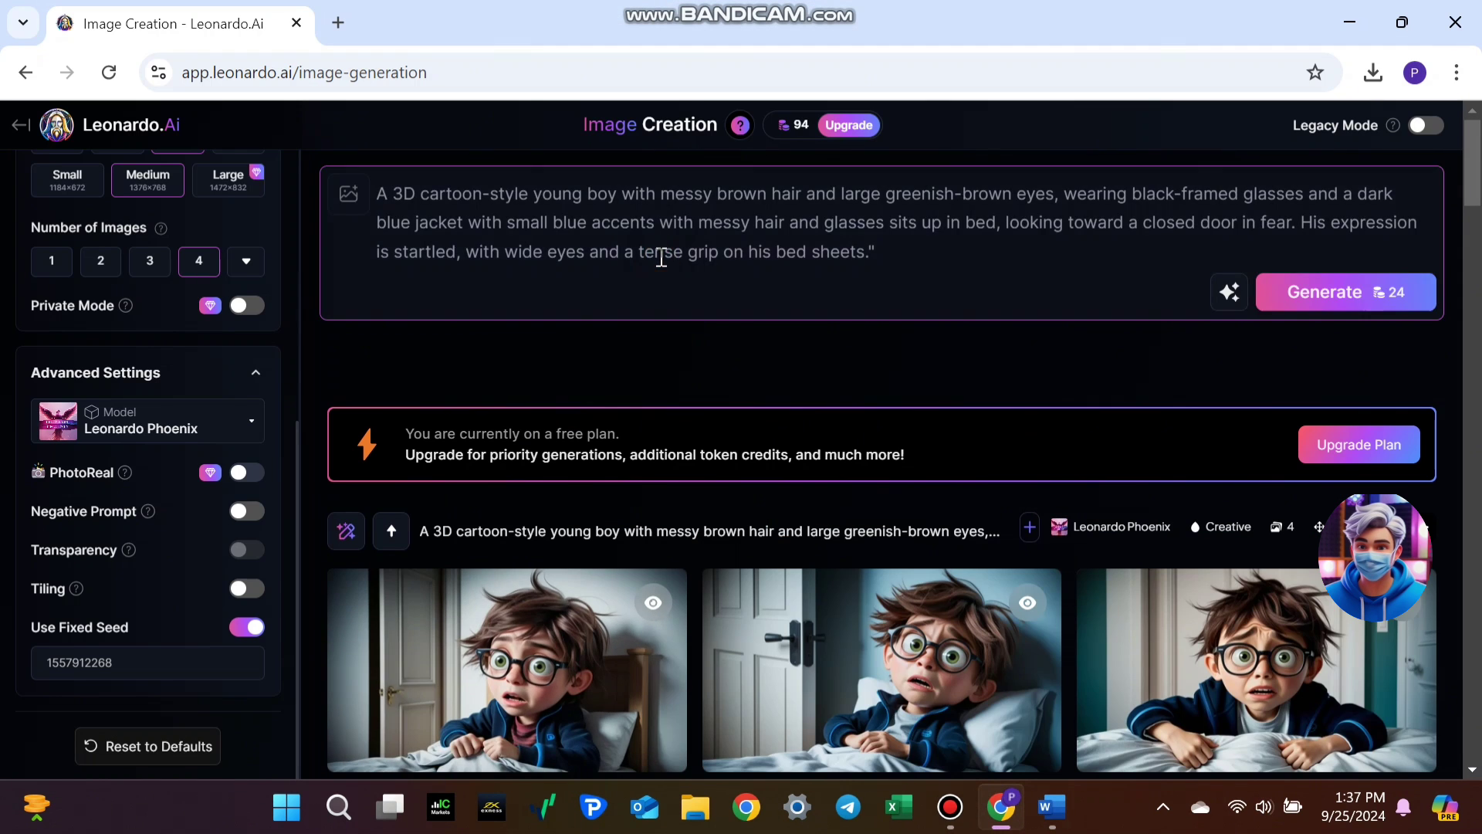
click(880, 220)
key(ctrl+a)
key(ctrl+v)
click(1346, 292)
scroll(354, 383, down, 3)
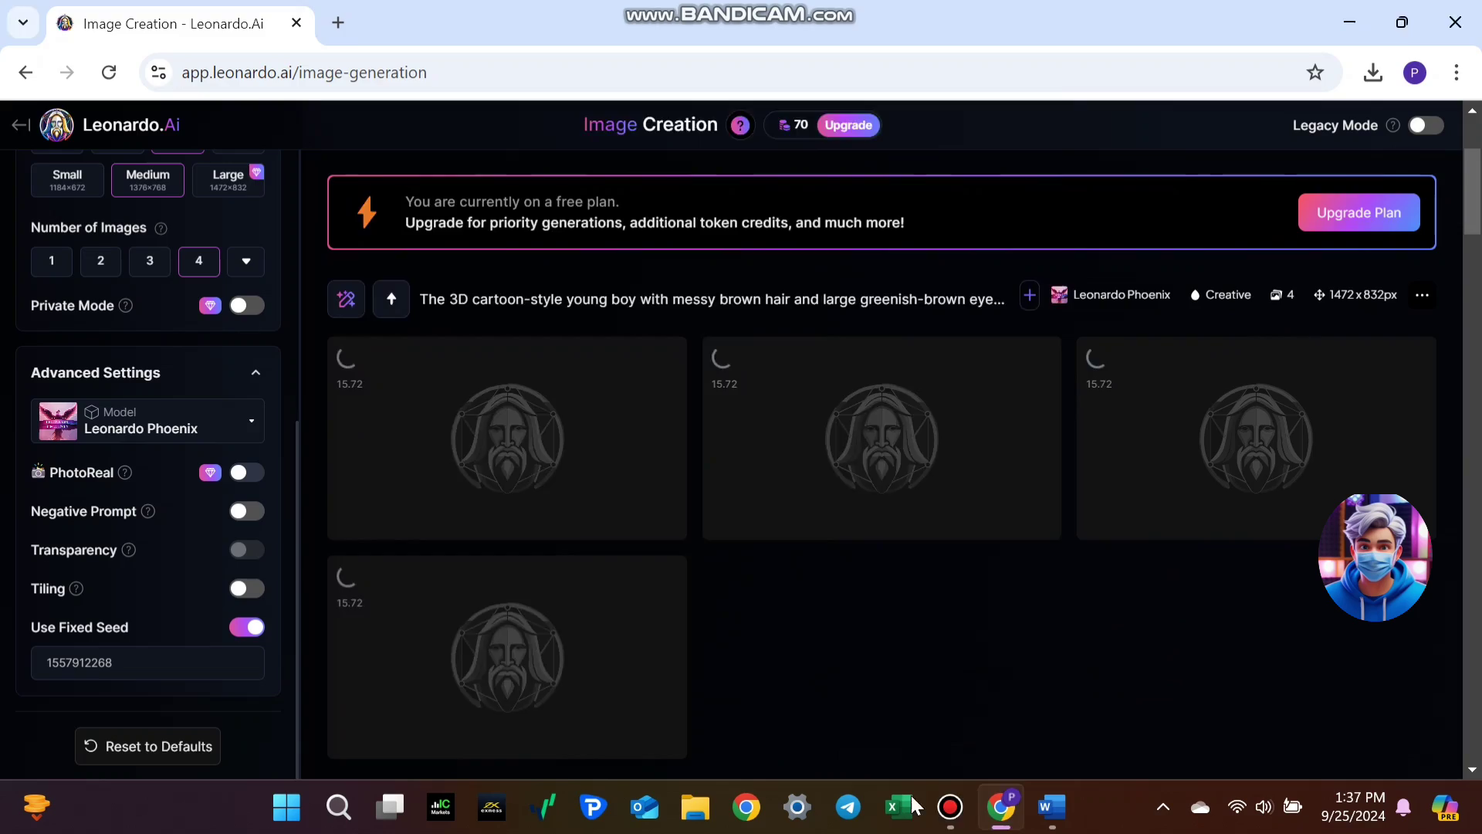
Step: Generate Leonardo images from the Scene 4 prompt copied from Word
click(1050, 805)
scroll(741, 463, down, 5)
drag(487, 584, 497, 693)
key(ctrl+c)
click(1003, 805)
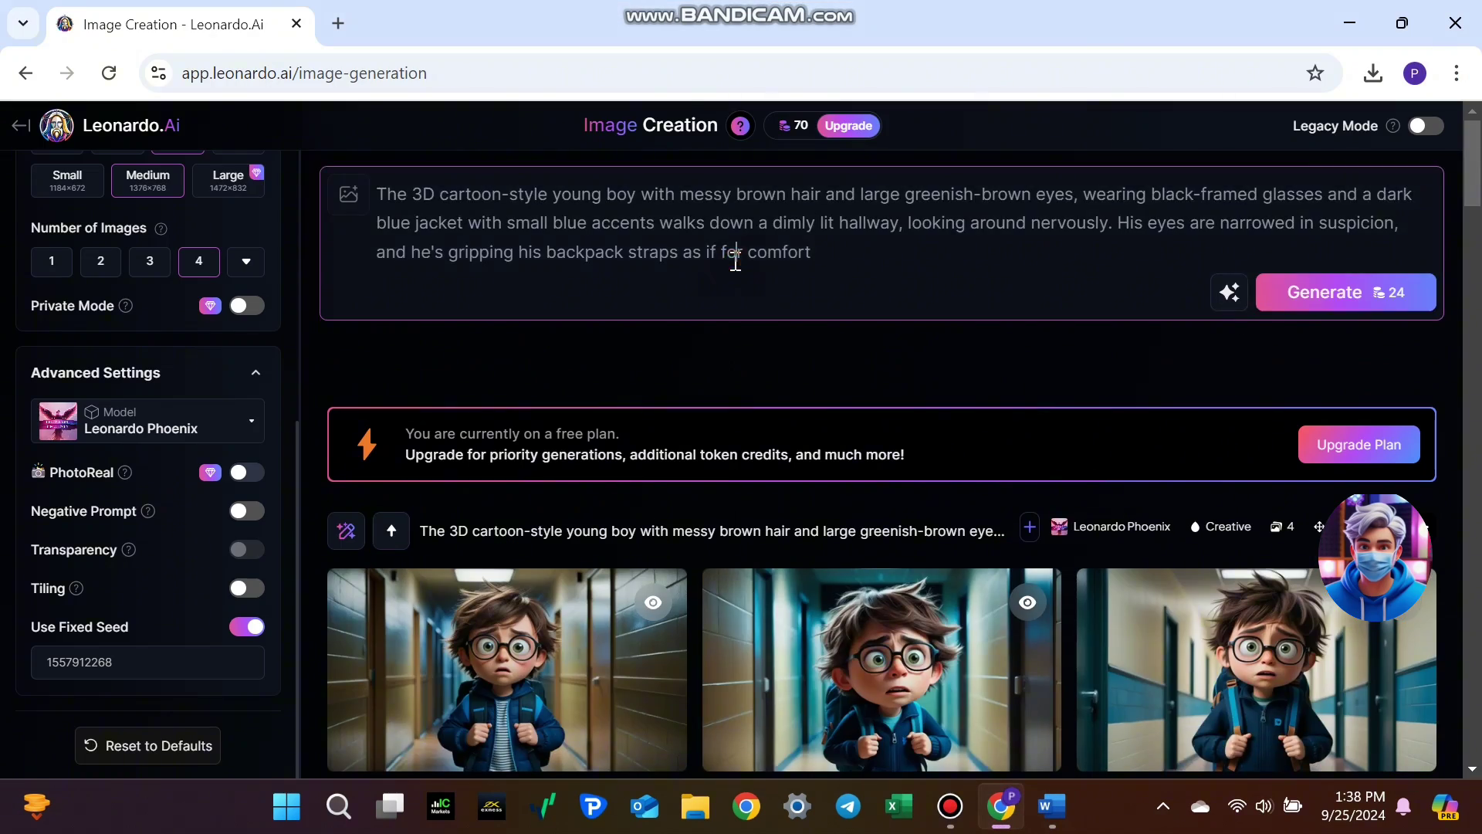
click(741, 221)
key(ctrl+a)
key(ctrl+v)
click(1347, 293)
Step: Copy the Scene 5 prompt from Word into Leonardo's prompt box
click(1049, 804)
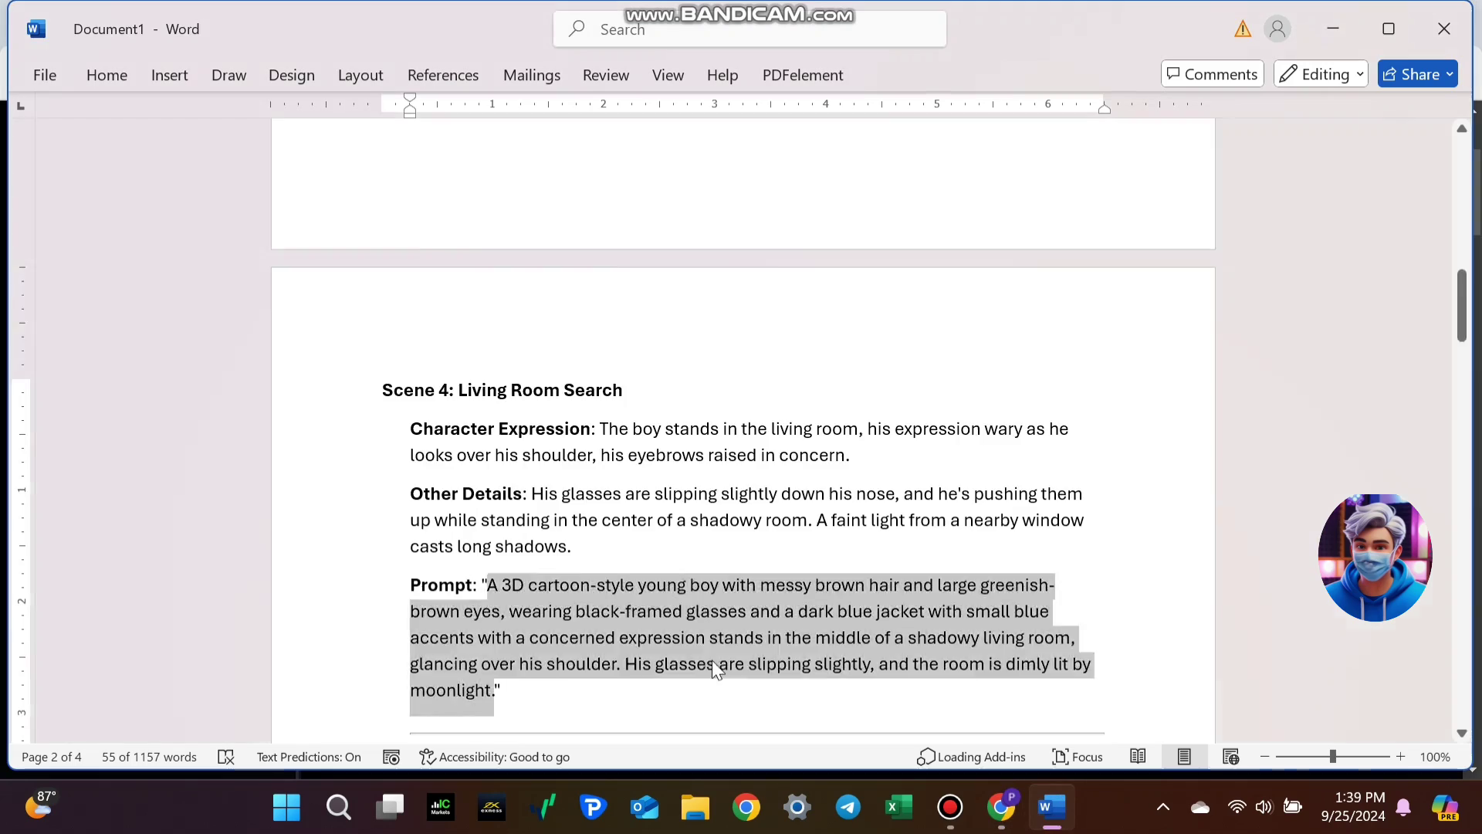
scroll(742, 464, down, 5)
drag(487, 498, 1089, 567)
key(ctrl+c)
click(1003, 805)
key(ctrl+v)
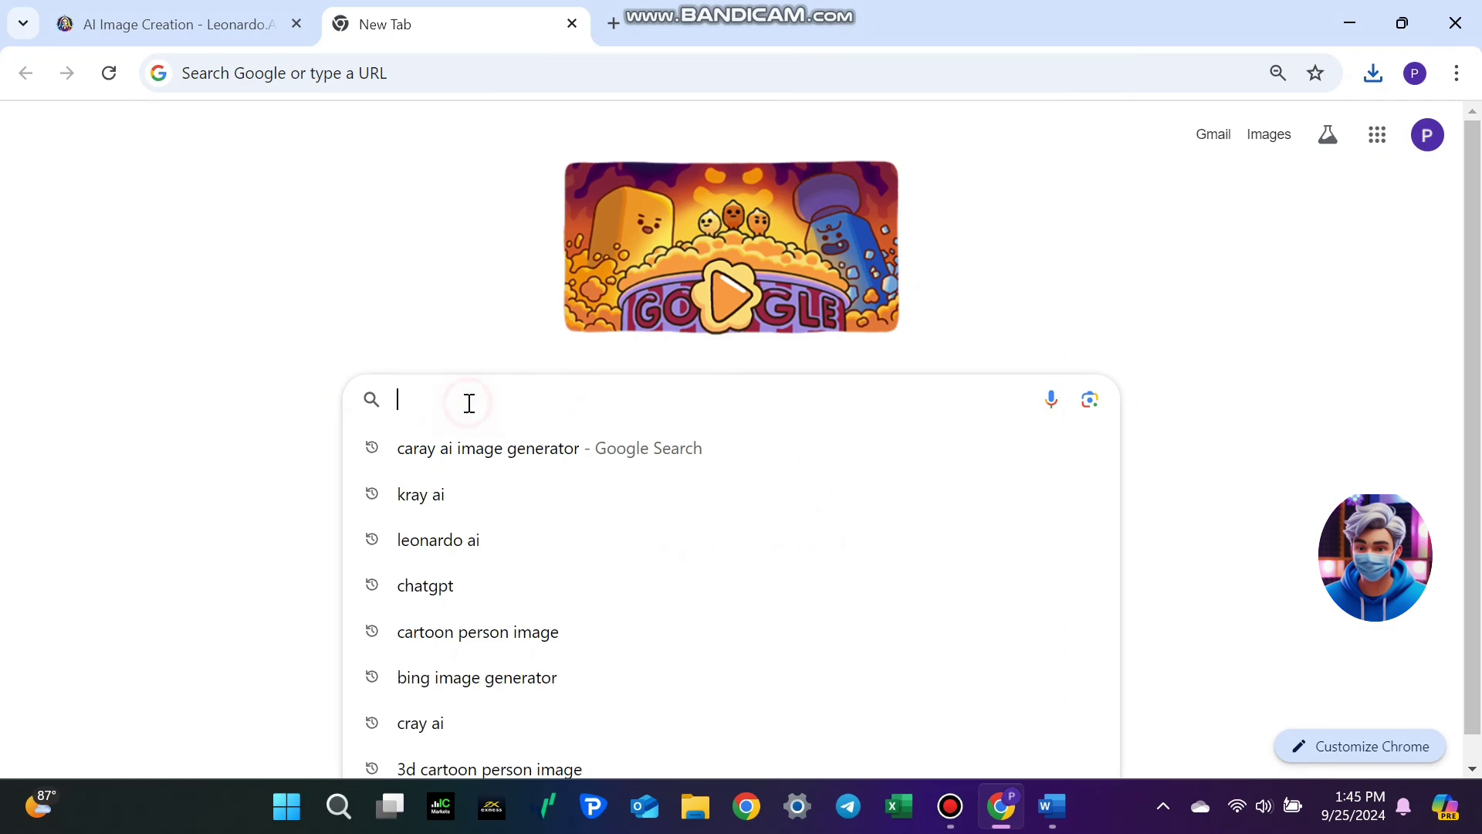
text(Bing image generator)
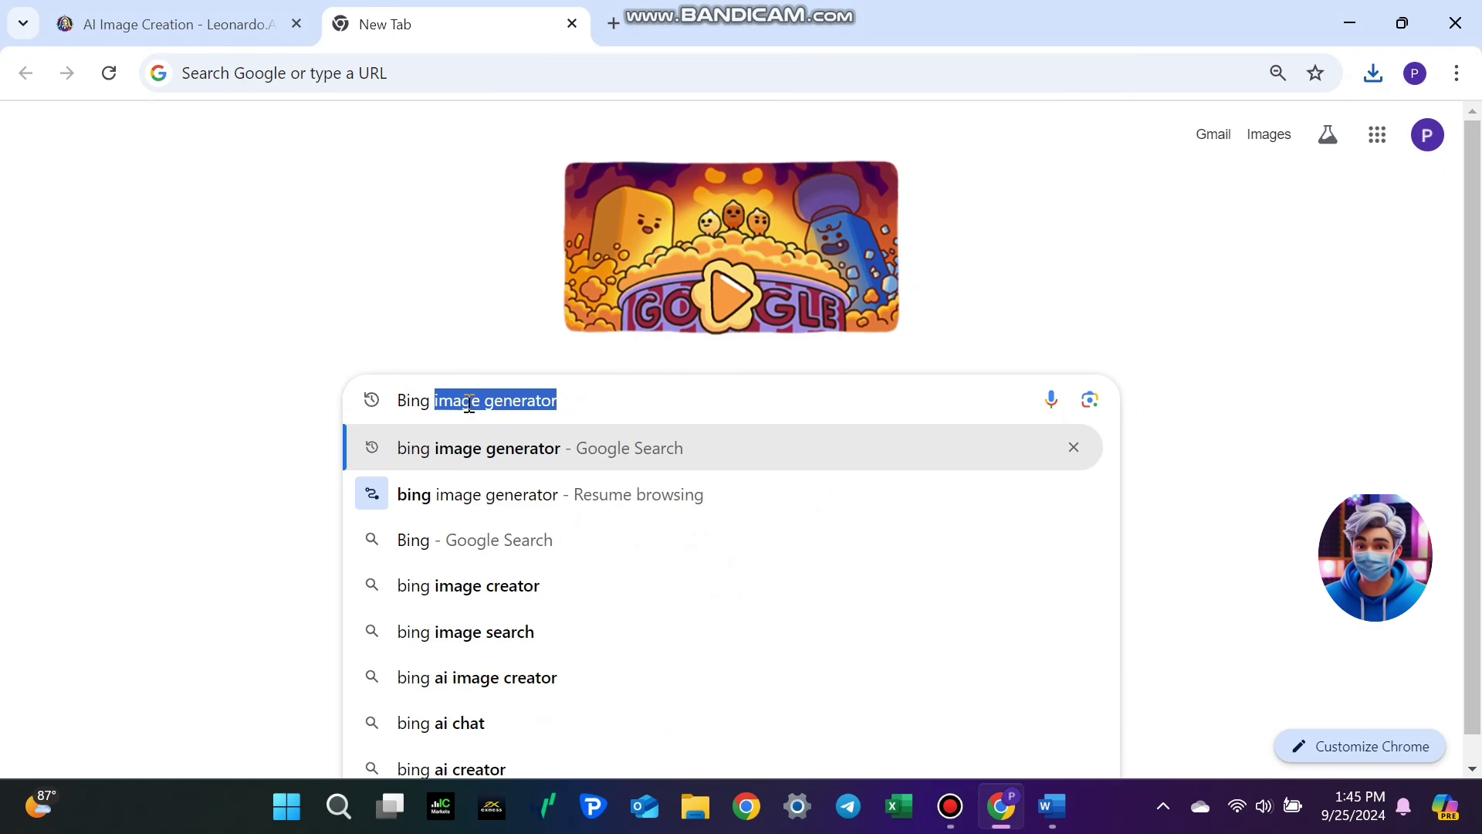
Step: Generate Bing Image Creator pictures from the Scene 1 prompt, with its trailing quote removed
key(Return)
click(417, 333)
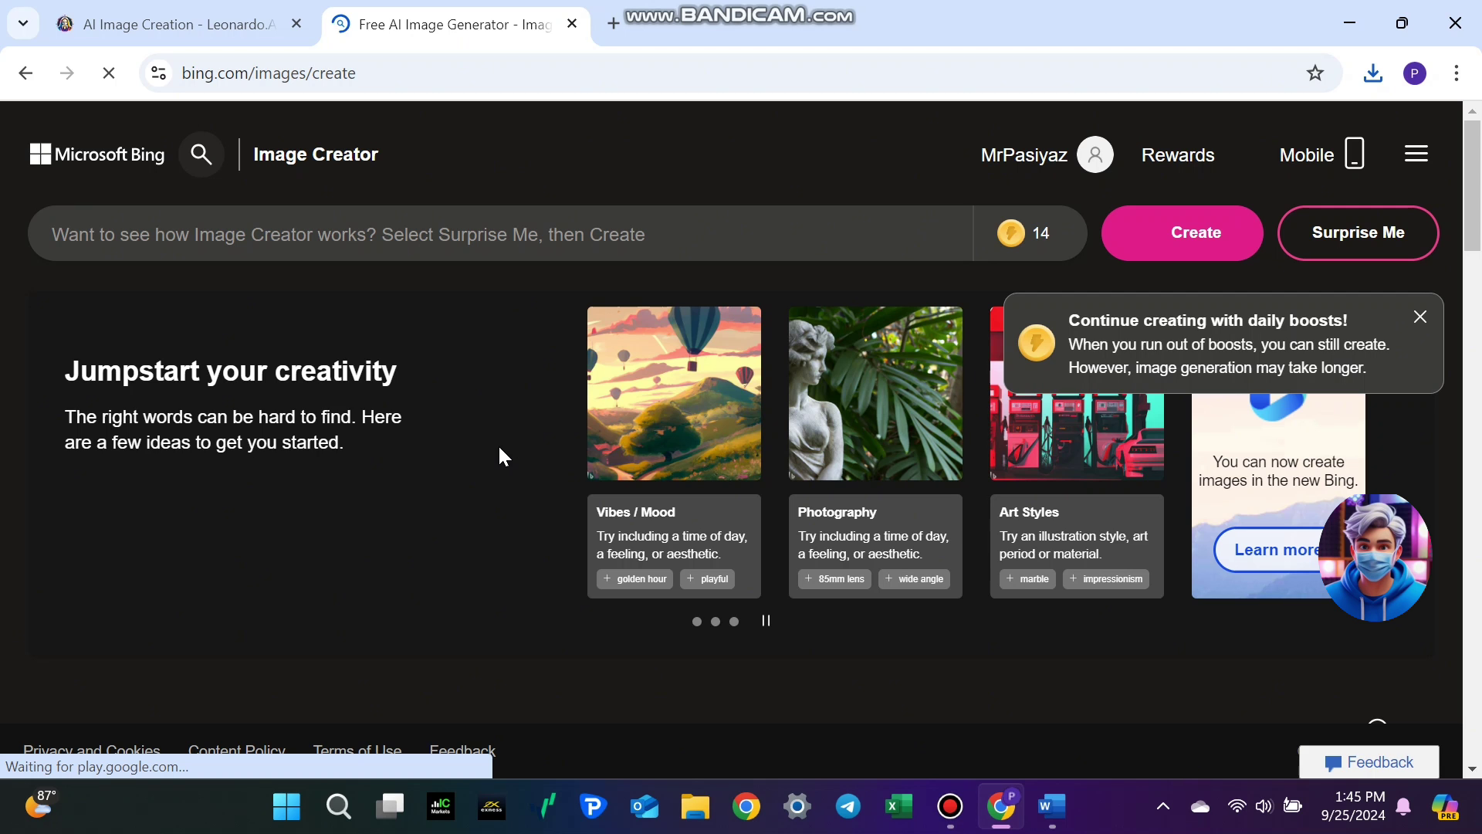
click(1048, 805)
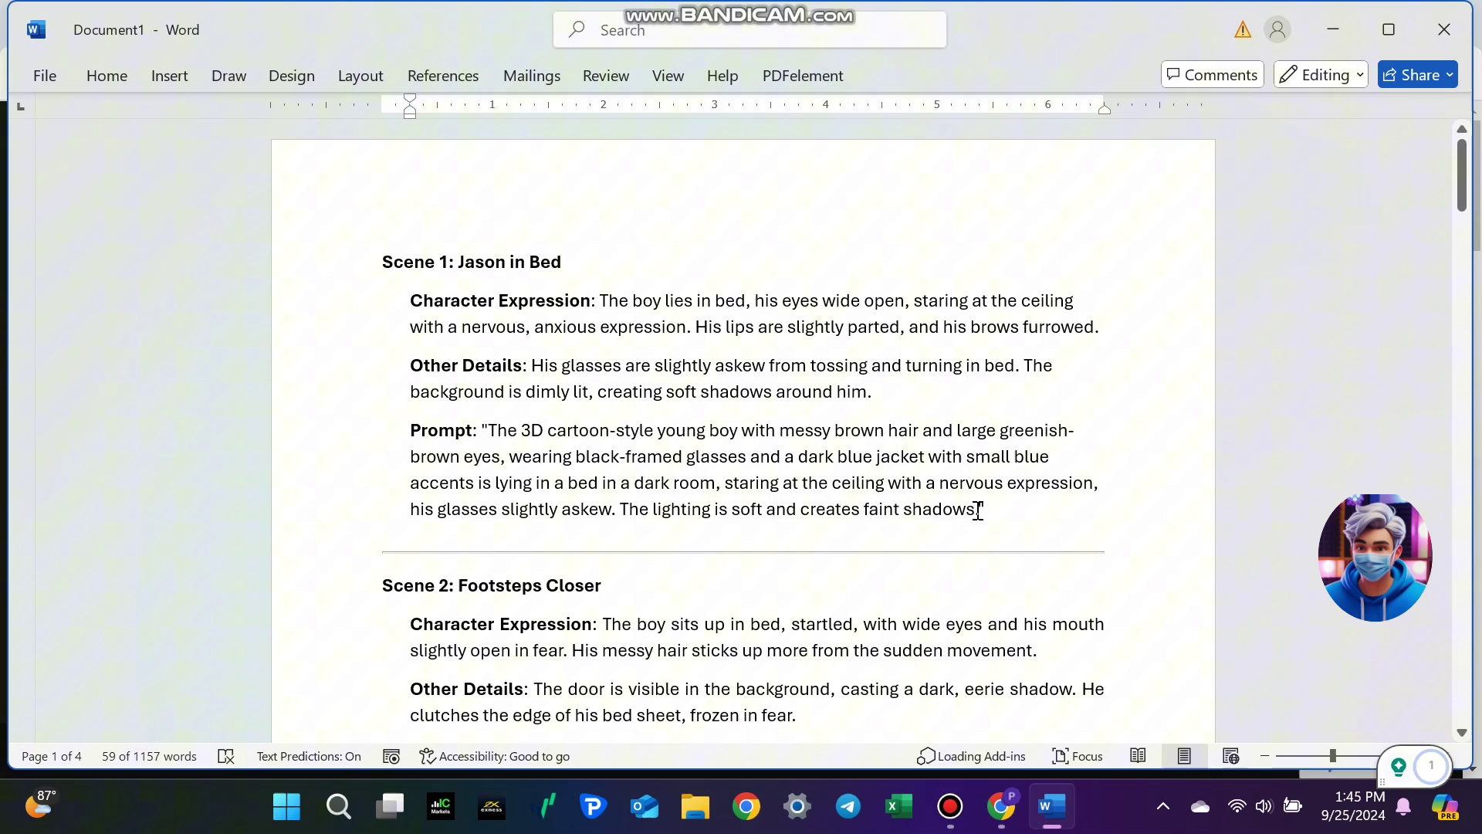
drag(984, 509, 487, 431)
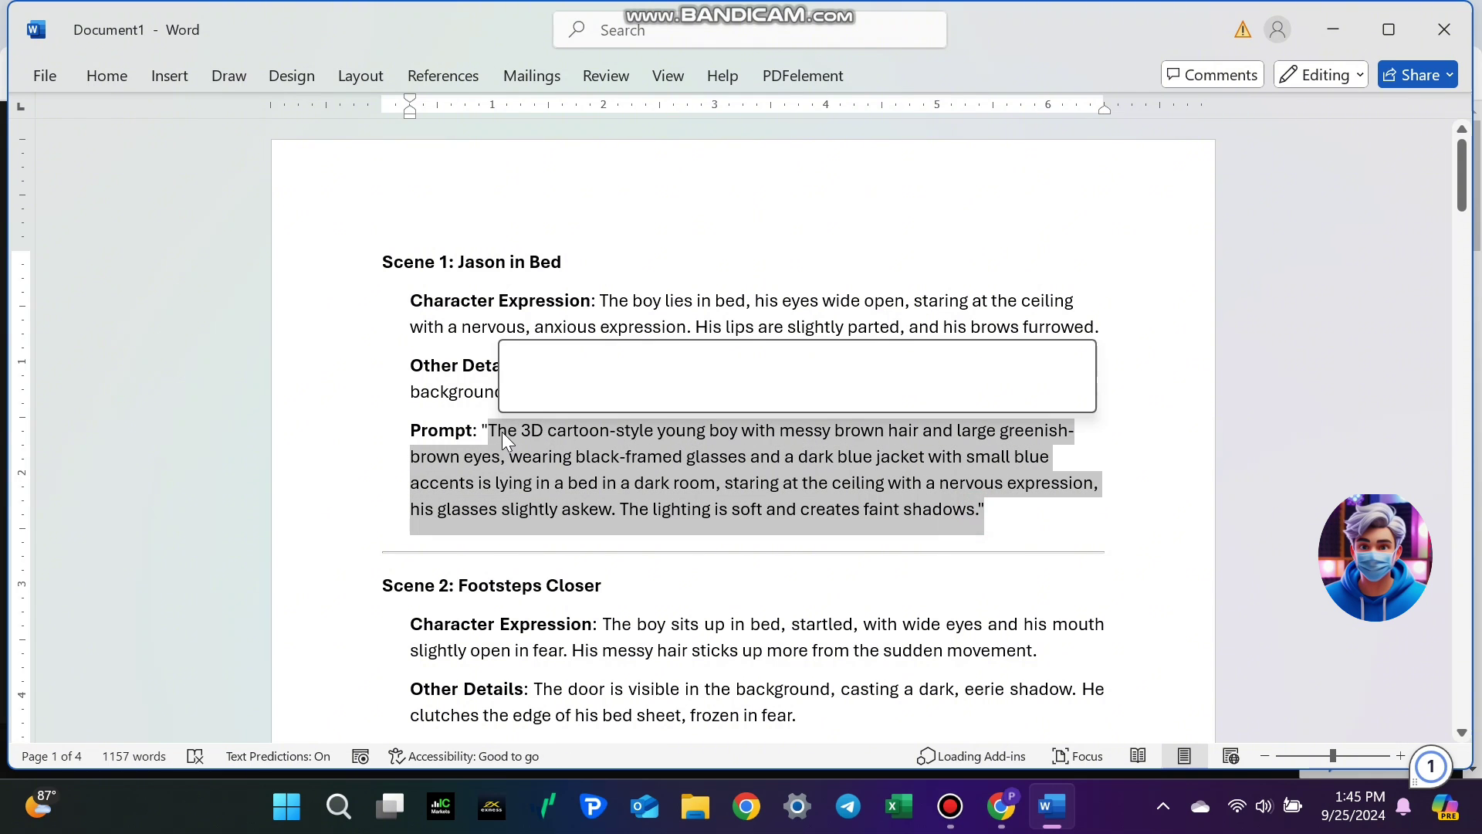
click(1002, 805)
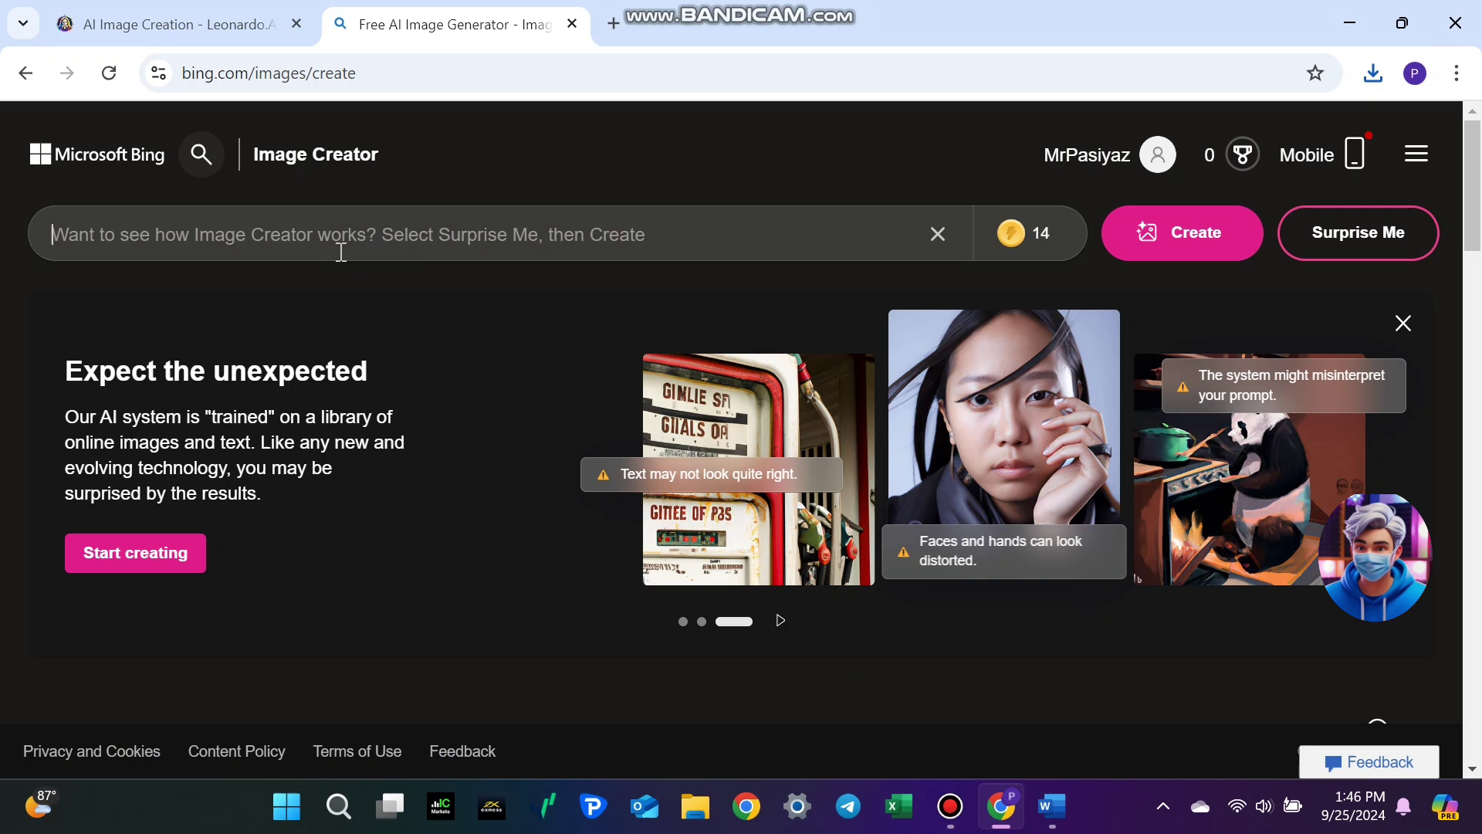
key(ctrl+v)
key(BackSpace)
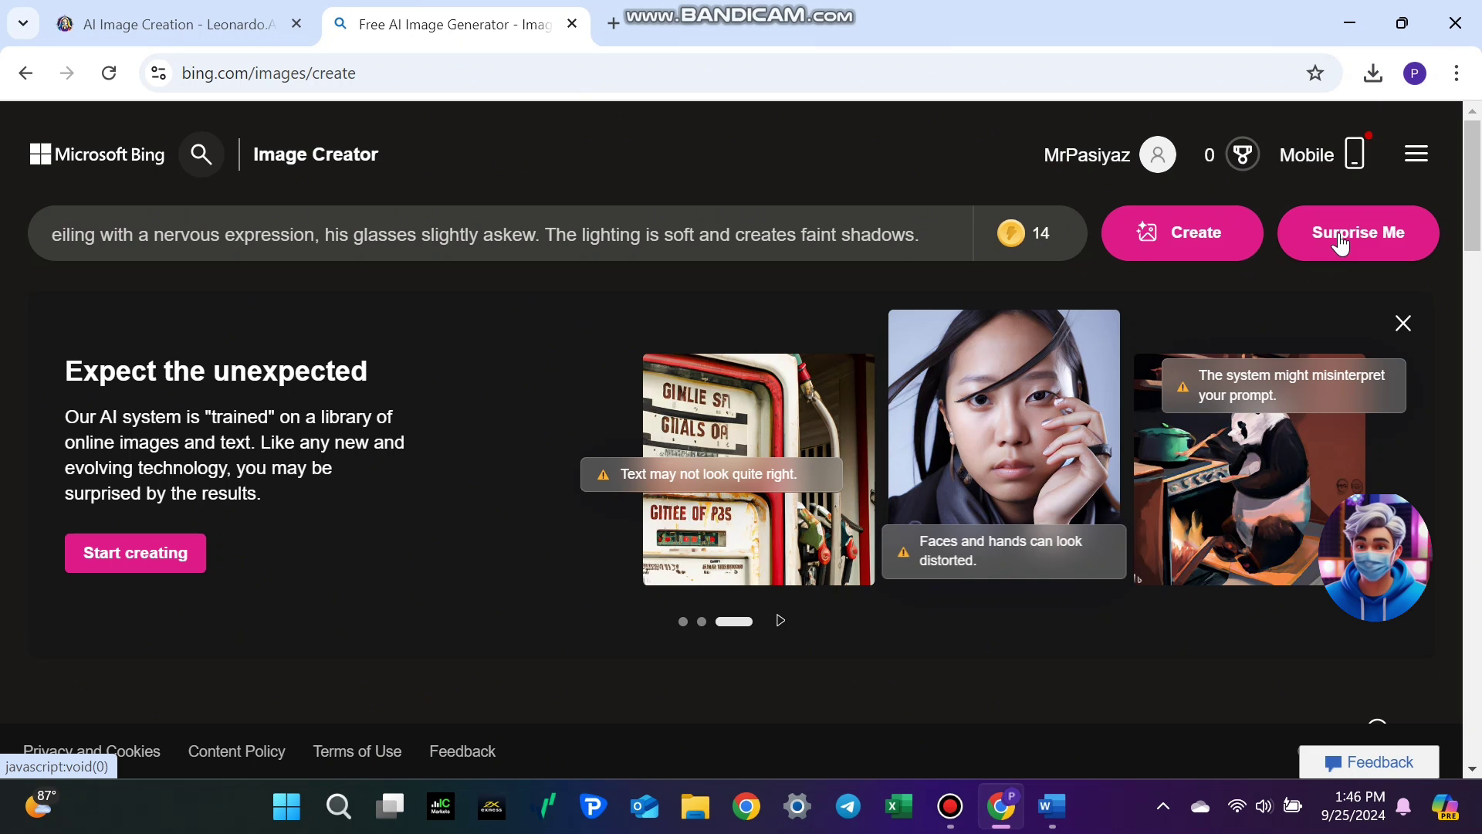
click(1194, 233)
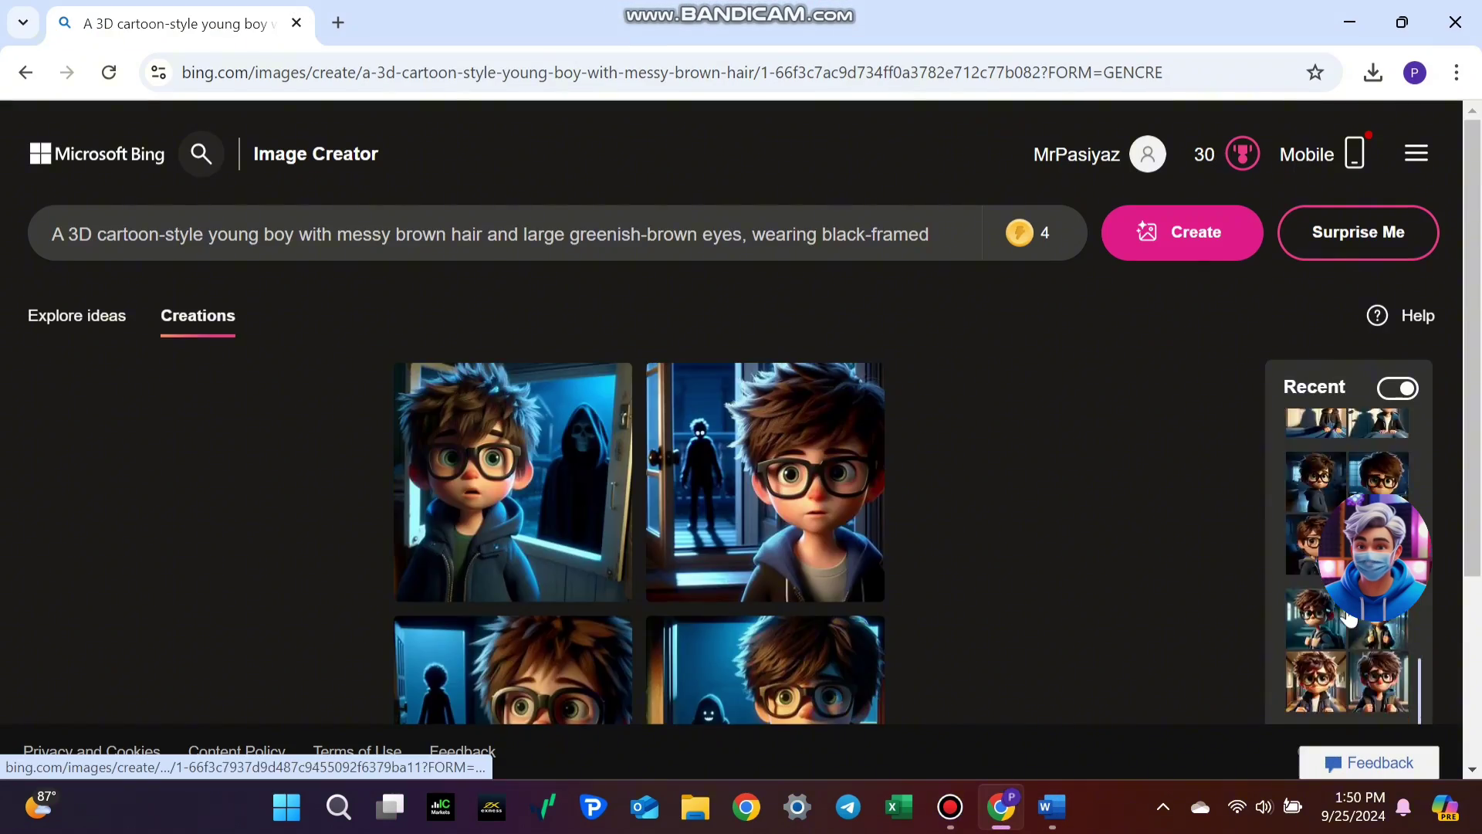
Step: Resize the boy-in-bed creation to a 1792×1024 landscape version and download it
click(1350, 622)
click(851, 598)
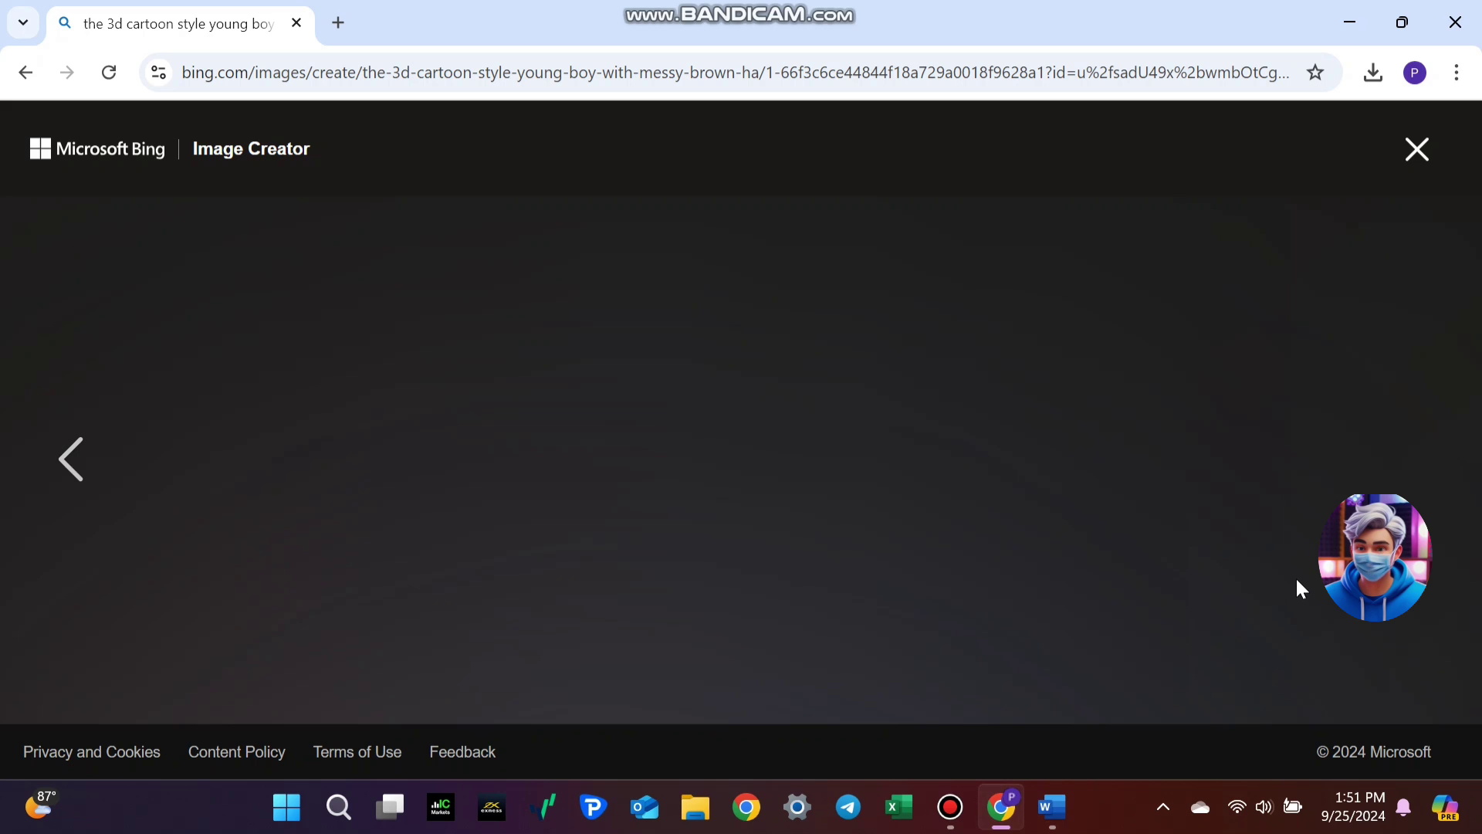
click(1442, 568)
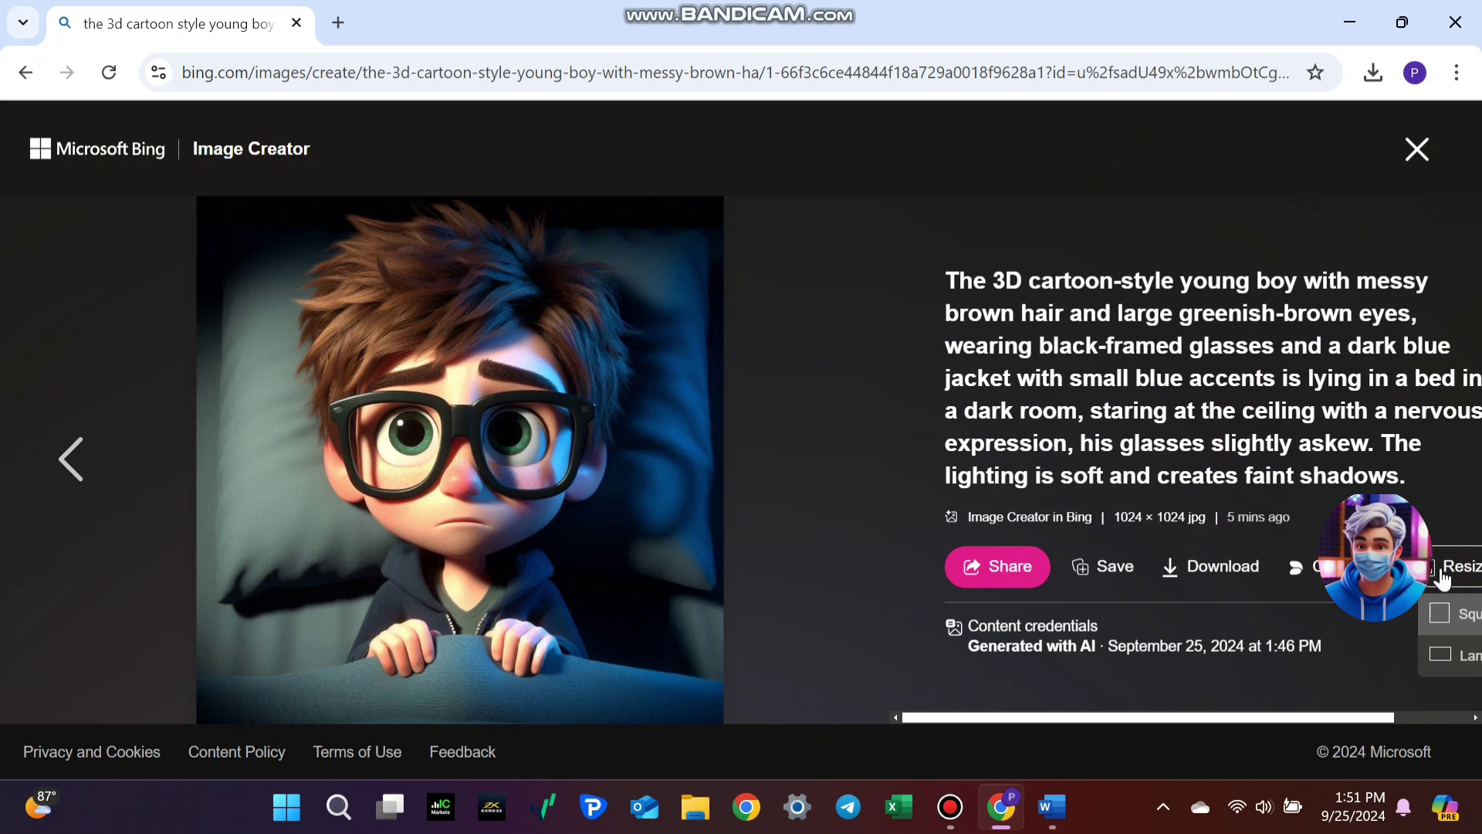
click(1459, 661)
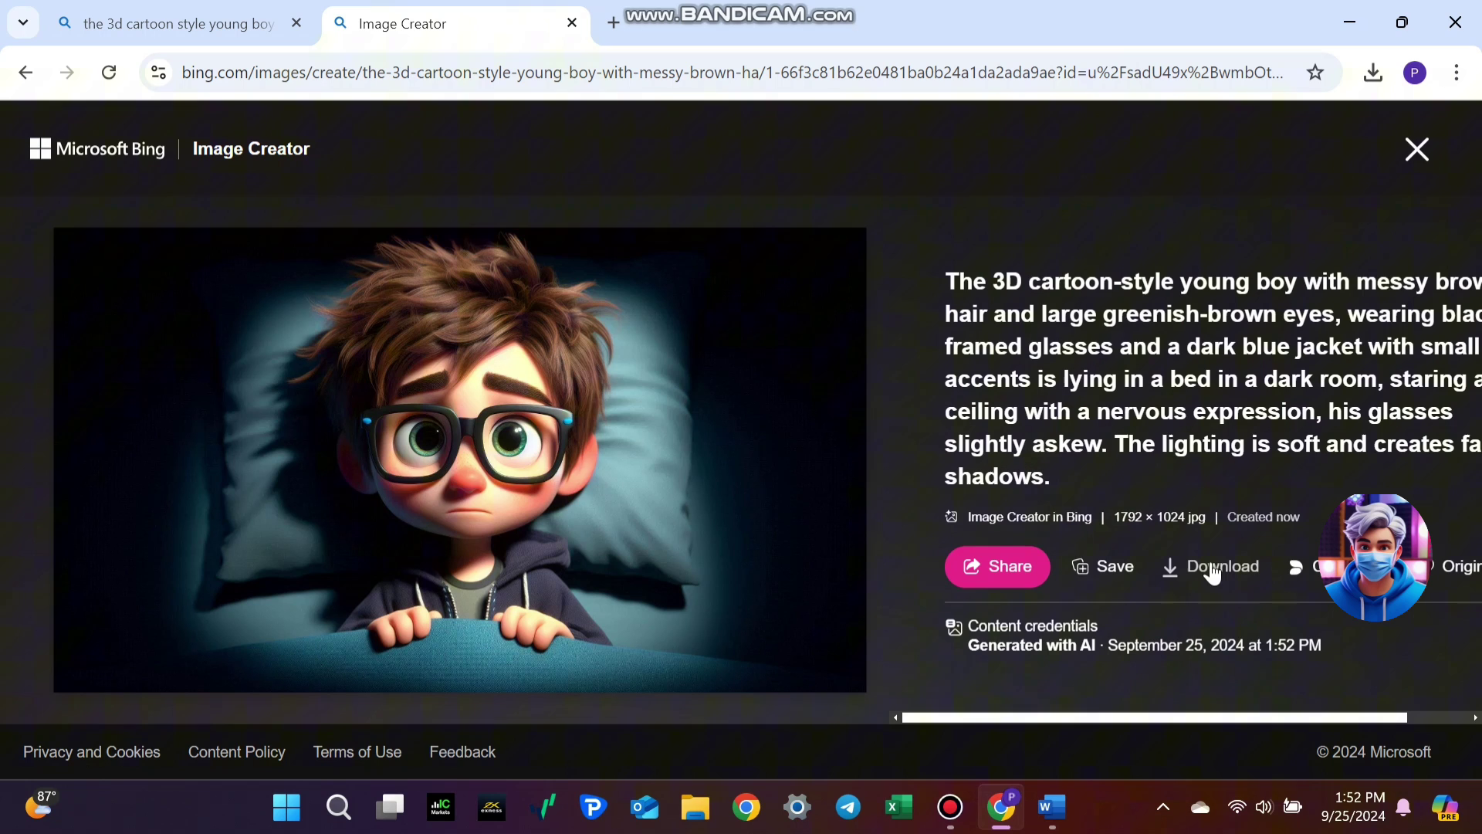
click(1210, 567)
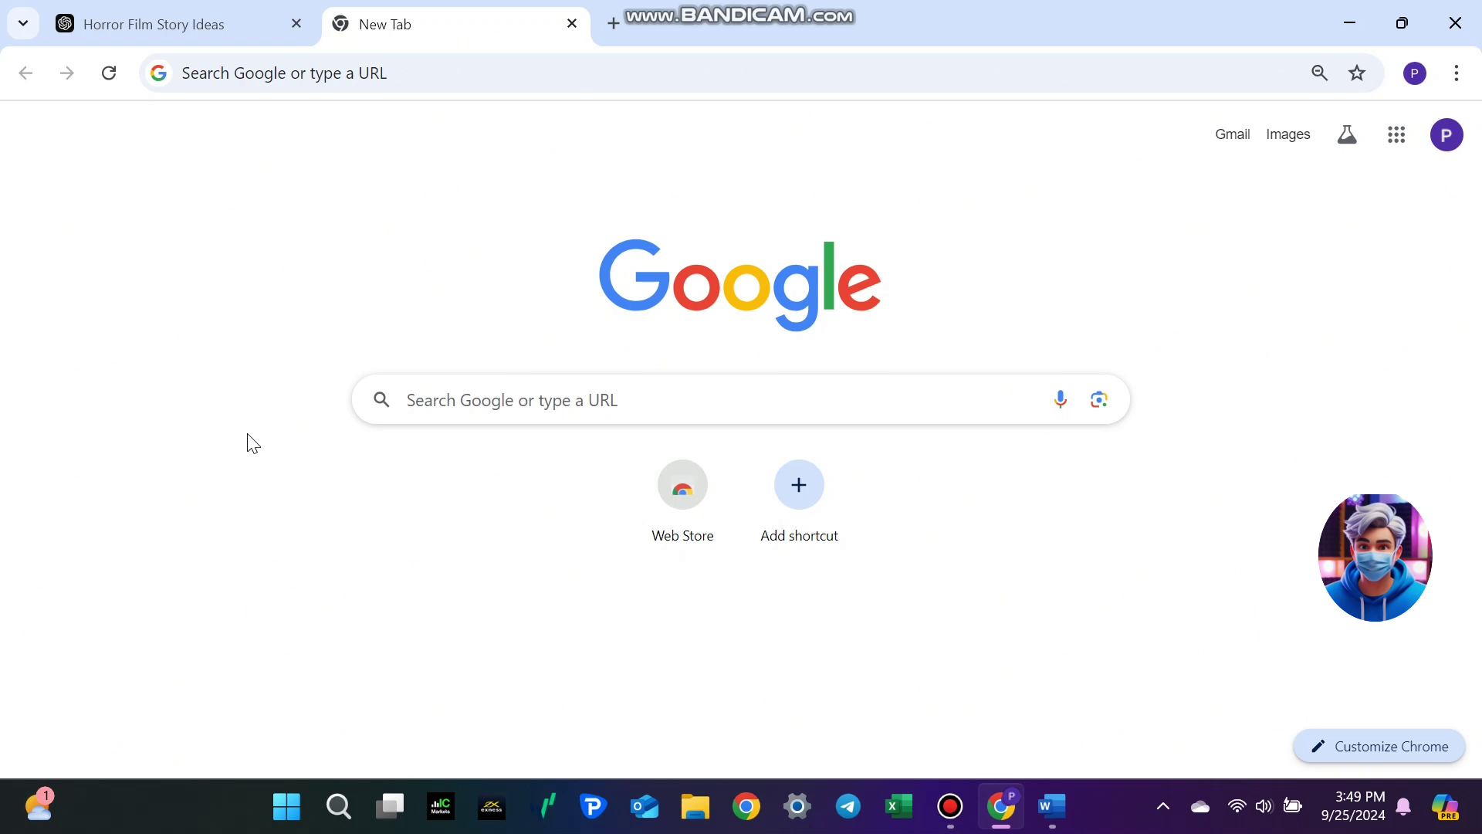
Step: Search 'runway ml', open Runway, and load the boy-in-bed image into Generative Video
click(455, 399)
text(Runway m)
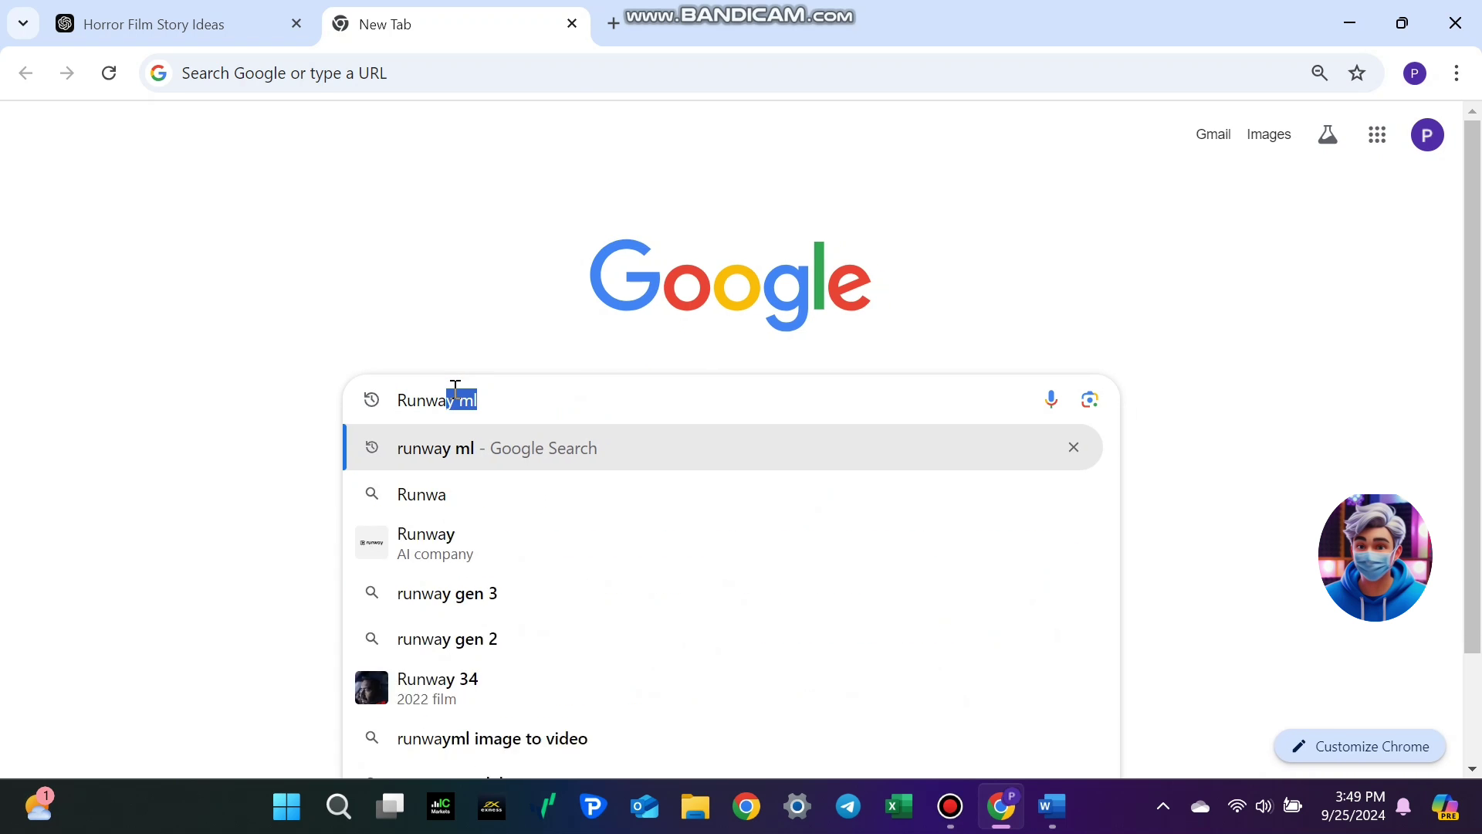
key(Return)
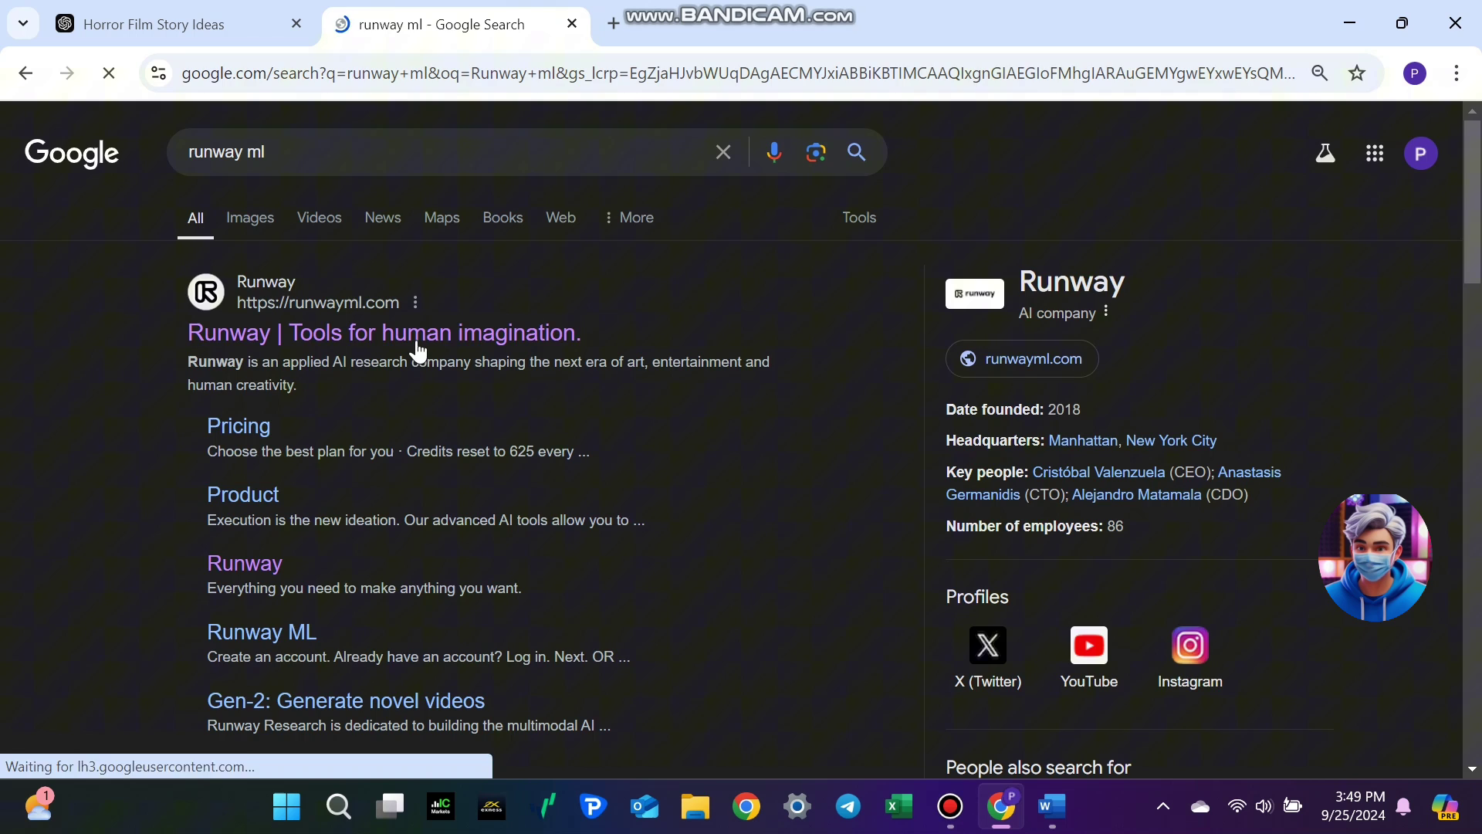
click(416, 337)
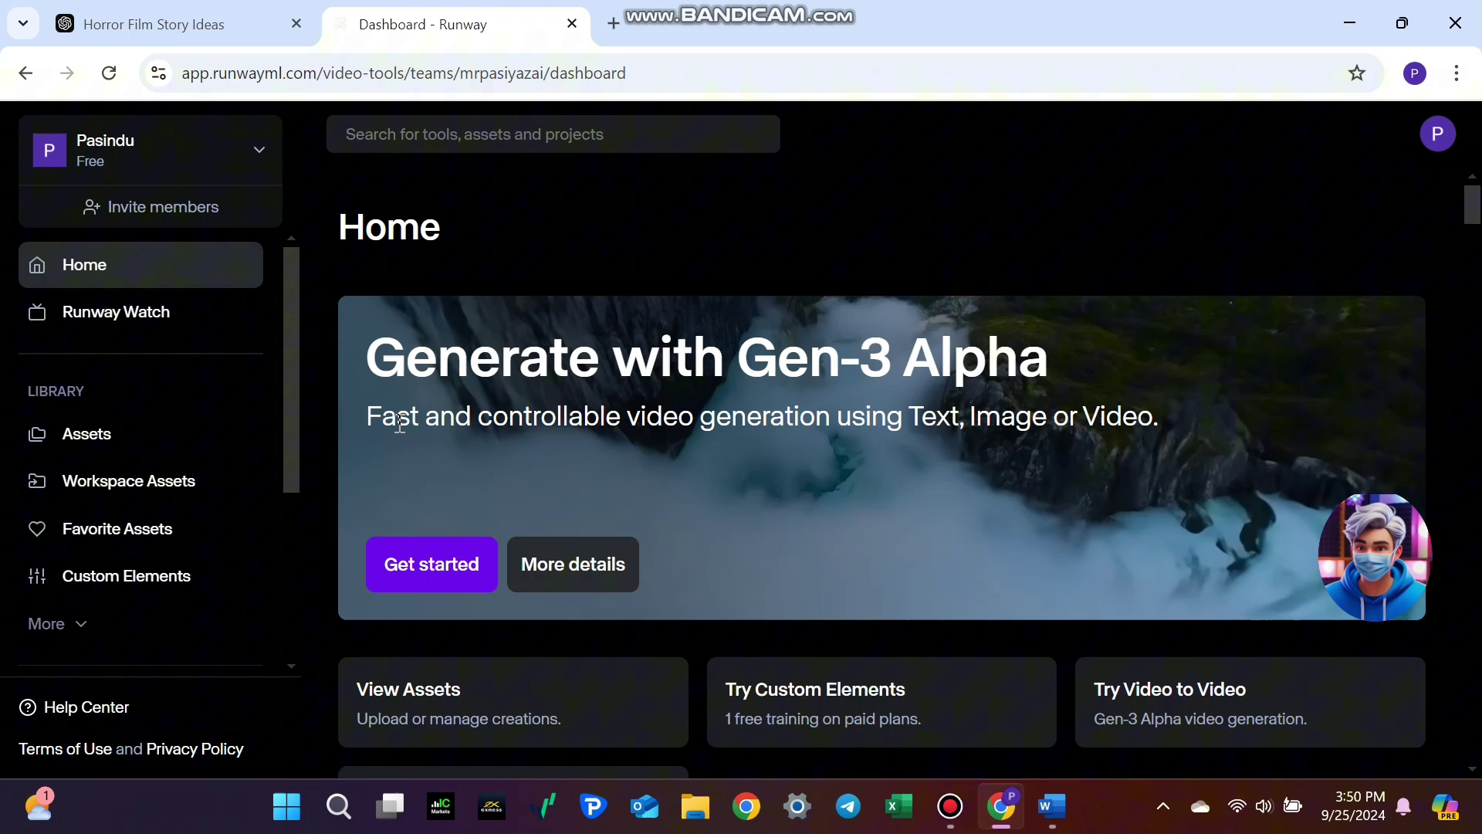
scroll(490, 437, down, 4)
scroll(533, 487, down, 4)
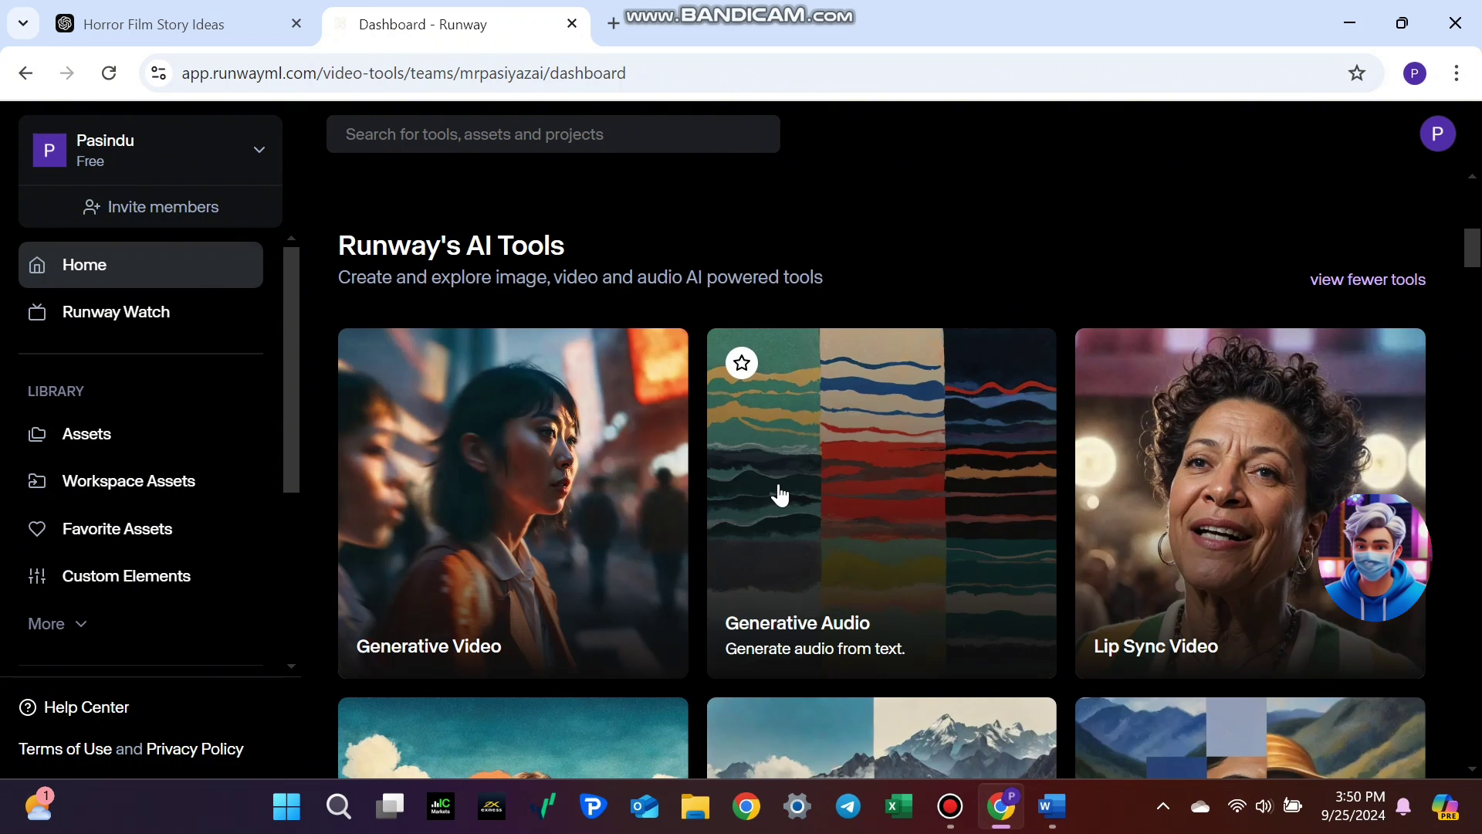
scroll(927, 521, down, 3)
scroll(556, 568, down, 2)
scroll(534, 463, up, 5)
scroll(528, 521, down, 1)
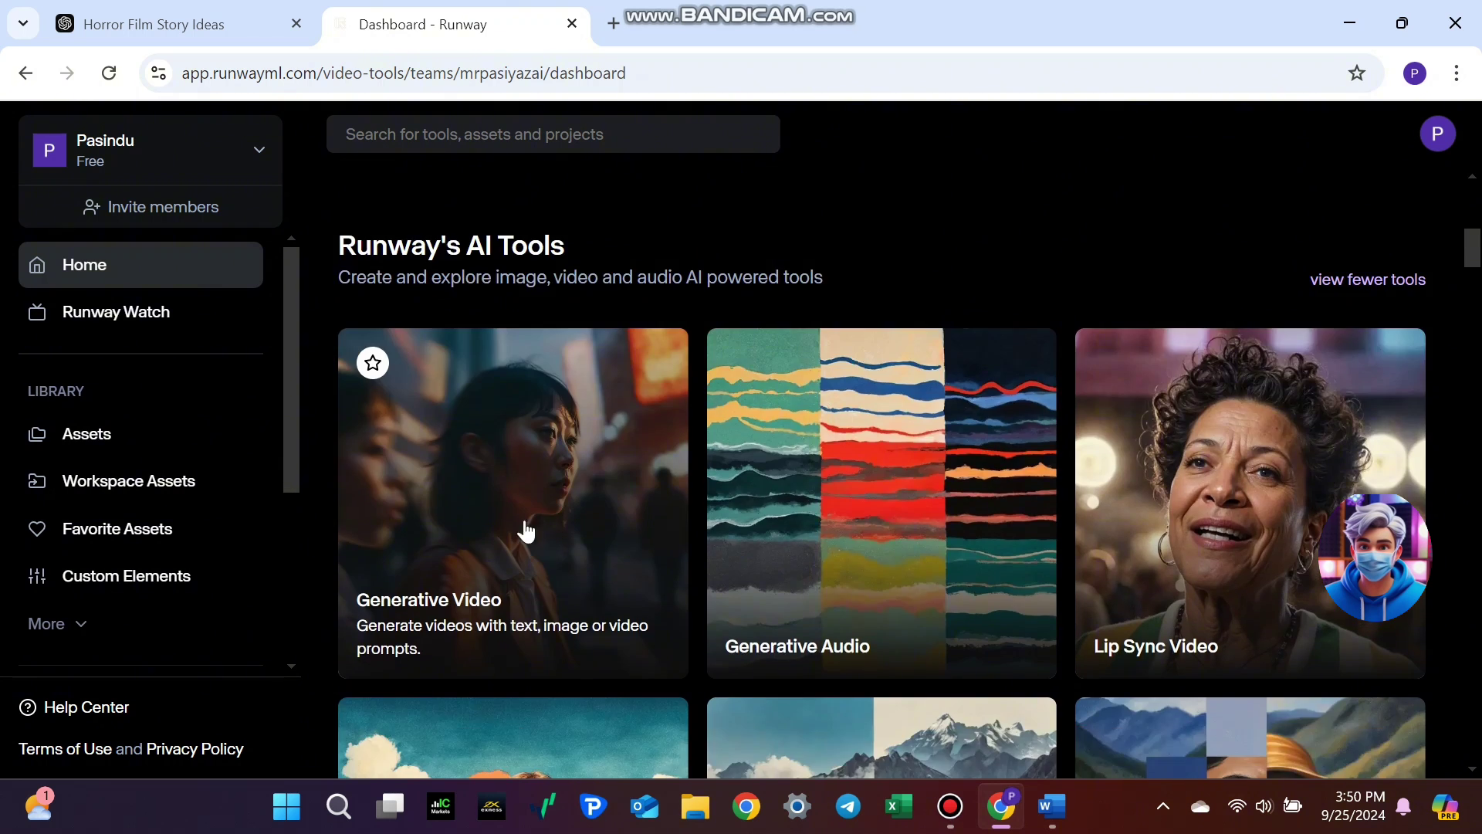
click(527, 527)
click(398, 419)
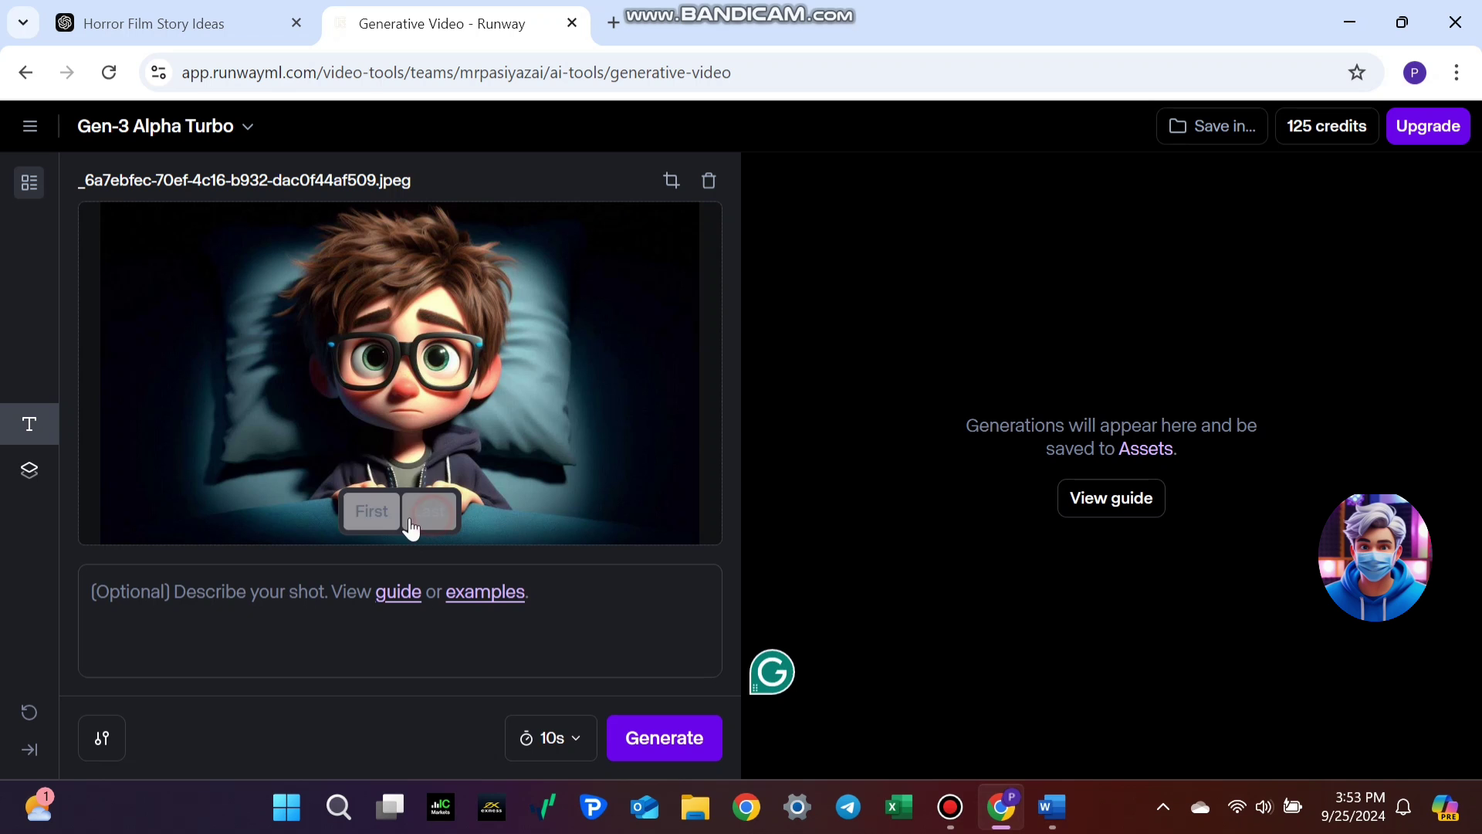
Step: Paste the scene description and generate the Gen-3 video, retrying after an error
click(289, 600)
text(JASON, a man in his mid-30s, lies in bed with his eyes open, staring at the ceiling. He turns his head slightly, listening to the footsteps, and his expression tightens with unease)
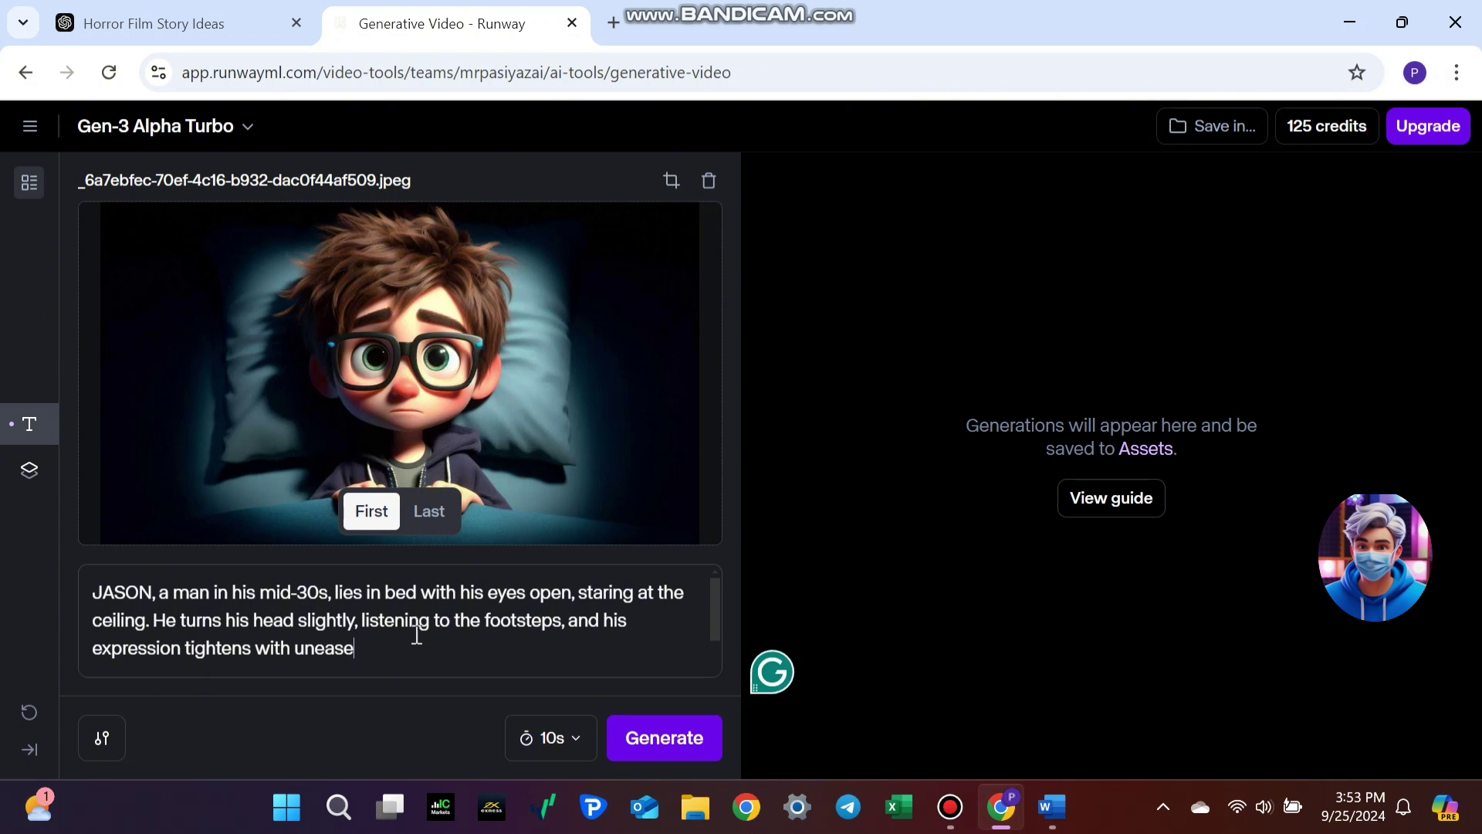
click(682, 747)
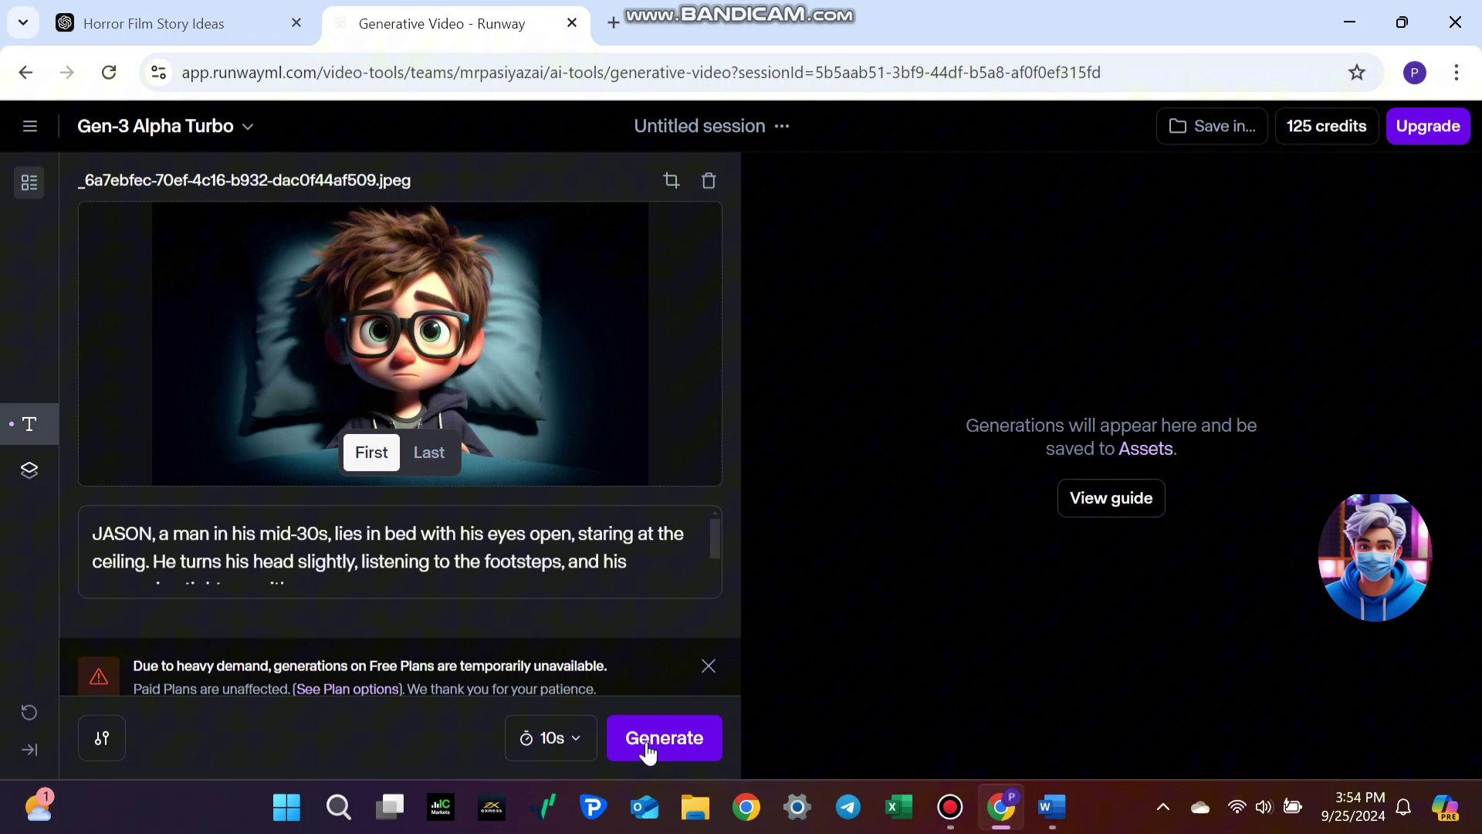
click(663, 738)
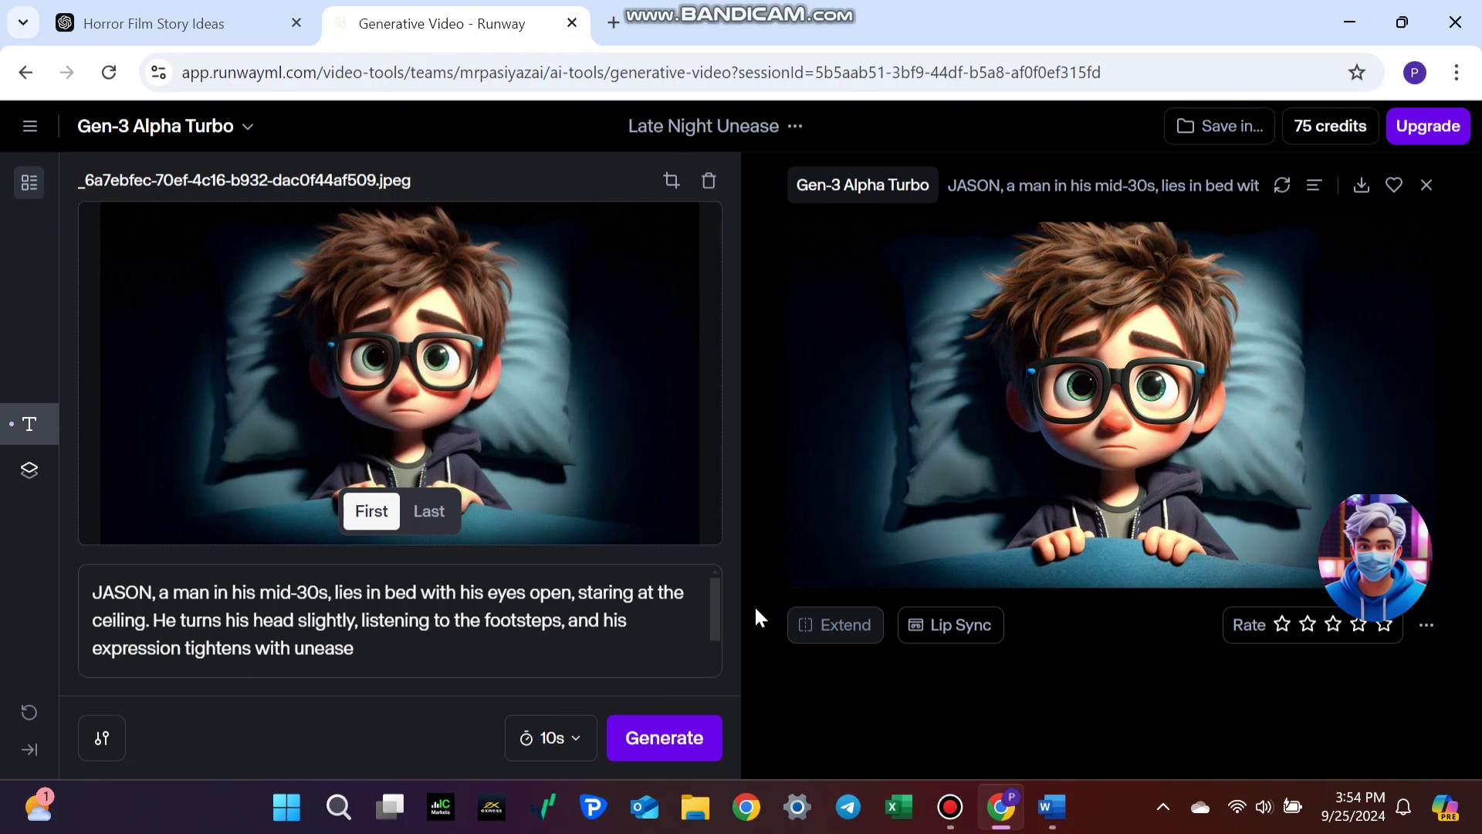
Step: Replay the generated bed-scene clip and download it
click(818, 535)
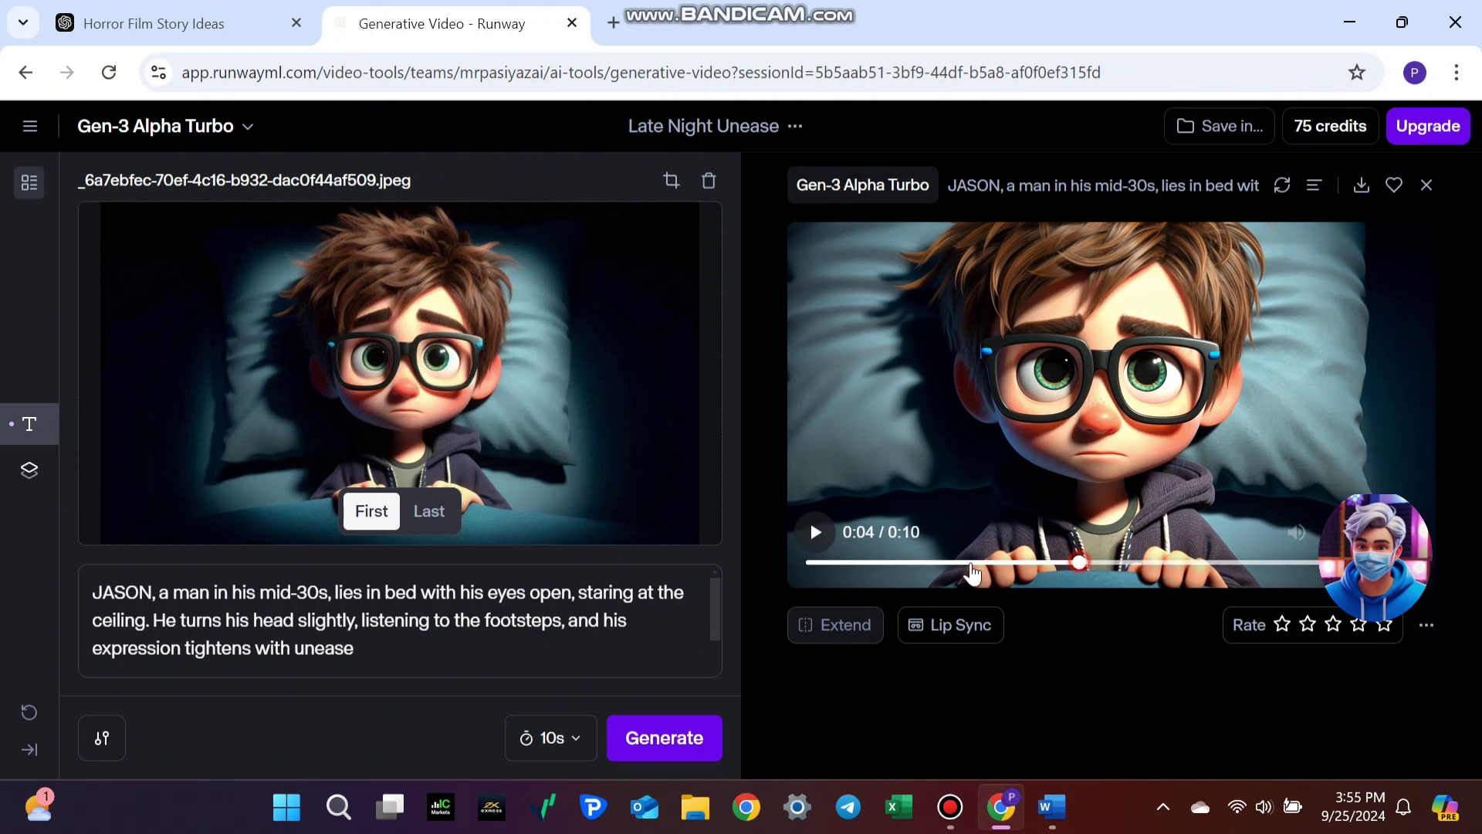
click(973, 570)
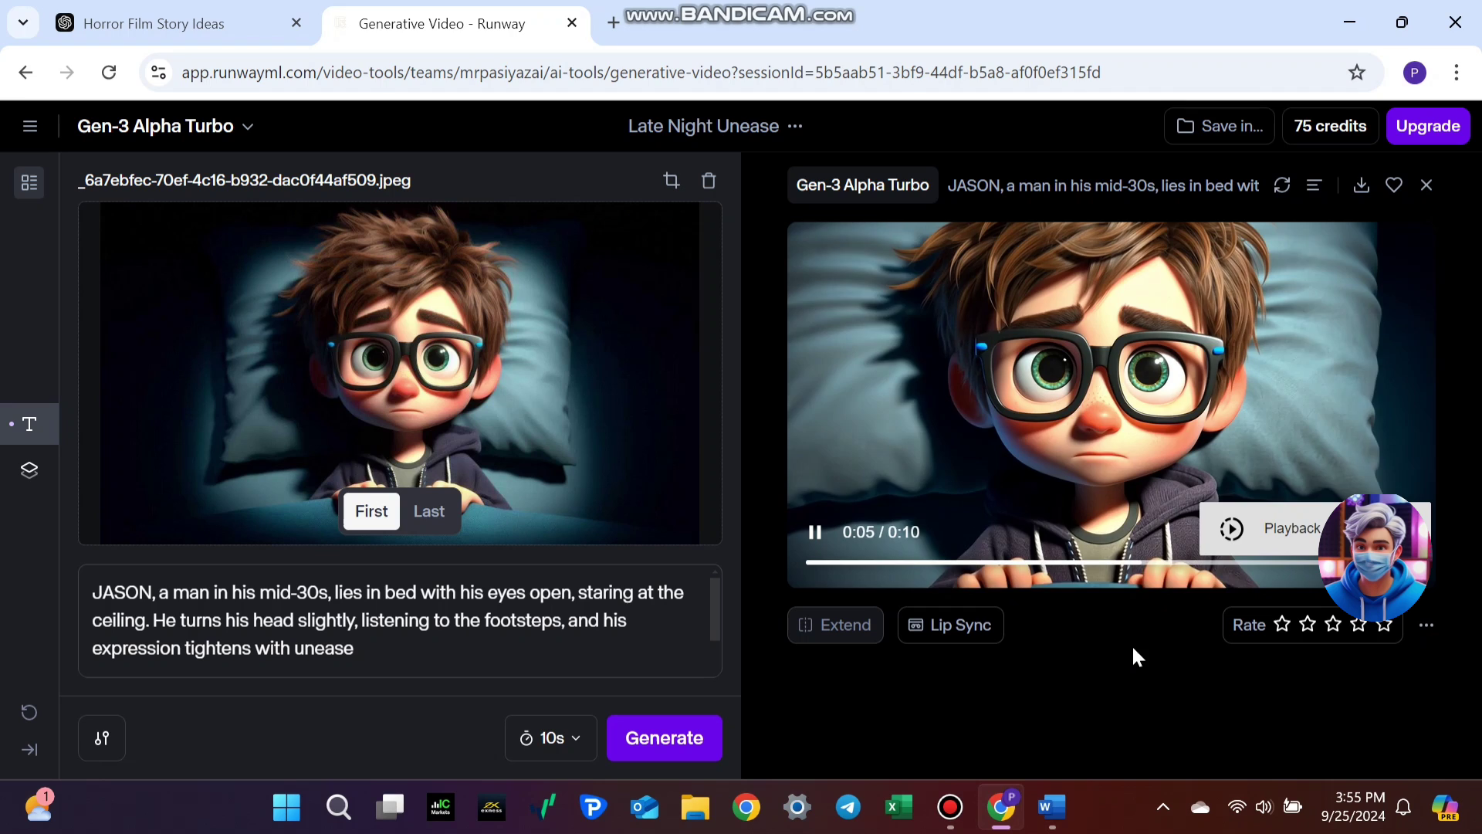
click(1360, 185)
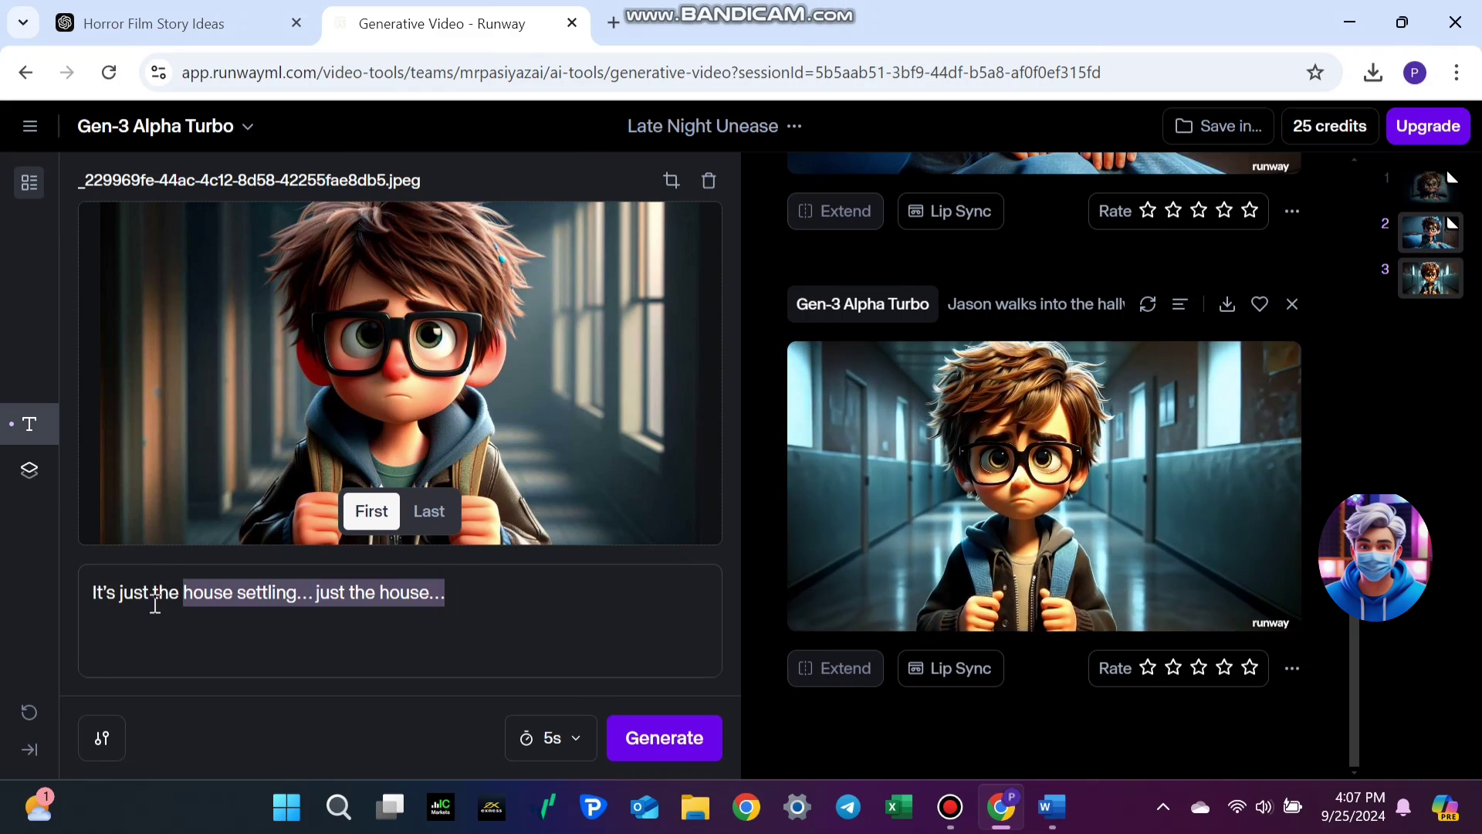
Step: Replace the prompt with the hallway dialogue line, minus the JASON speaker prefix
drag(154, 602, 90, 597)
key(ctrl+v)
drag(331, 596, 92, 602)
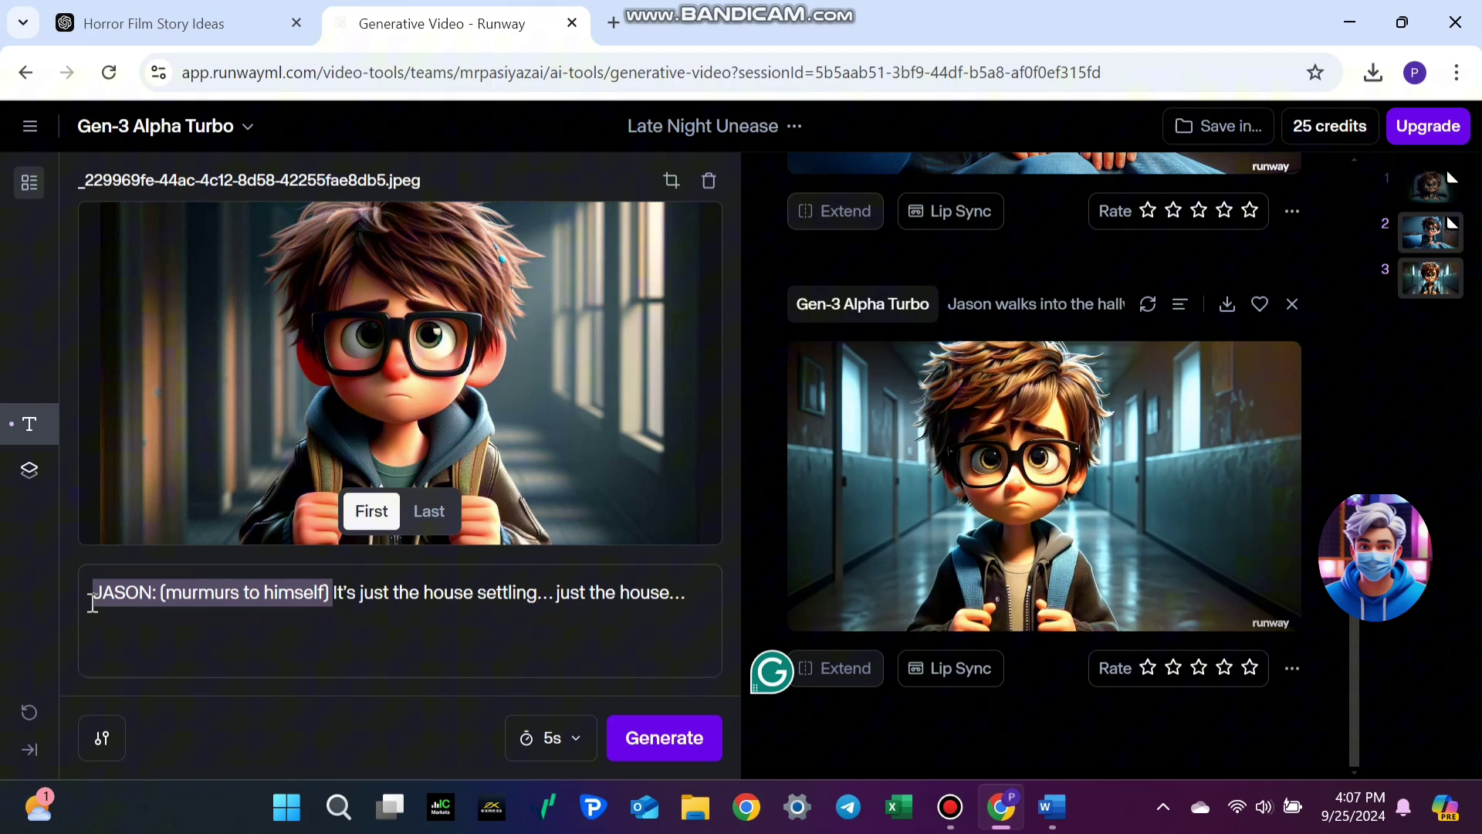
key(BackSpace)
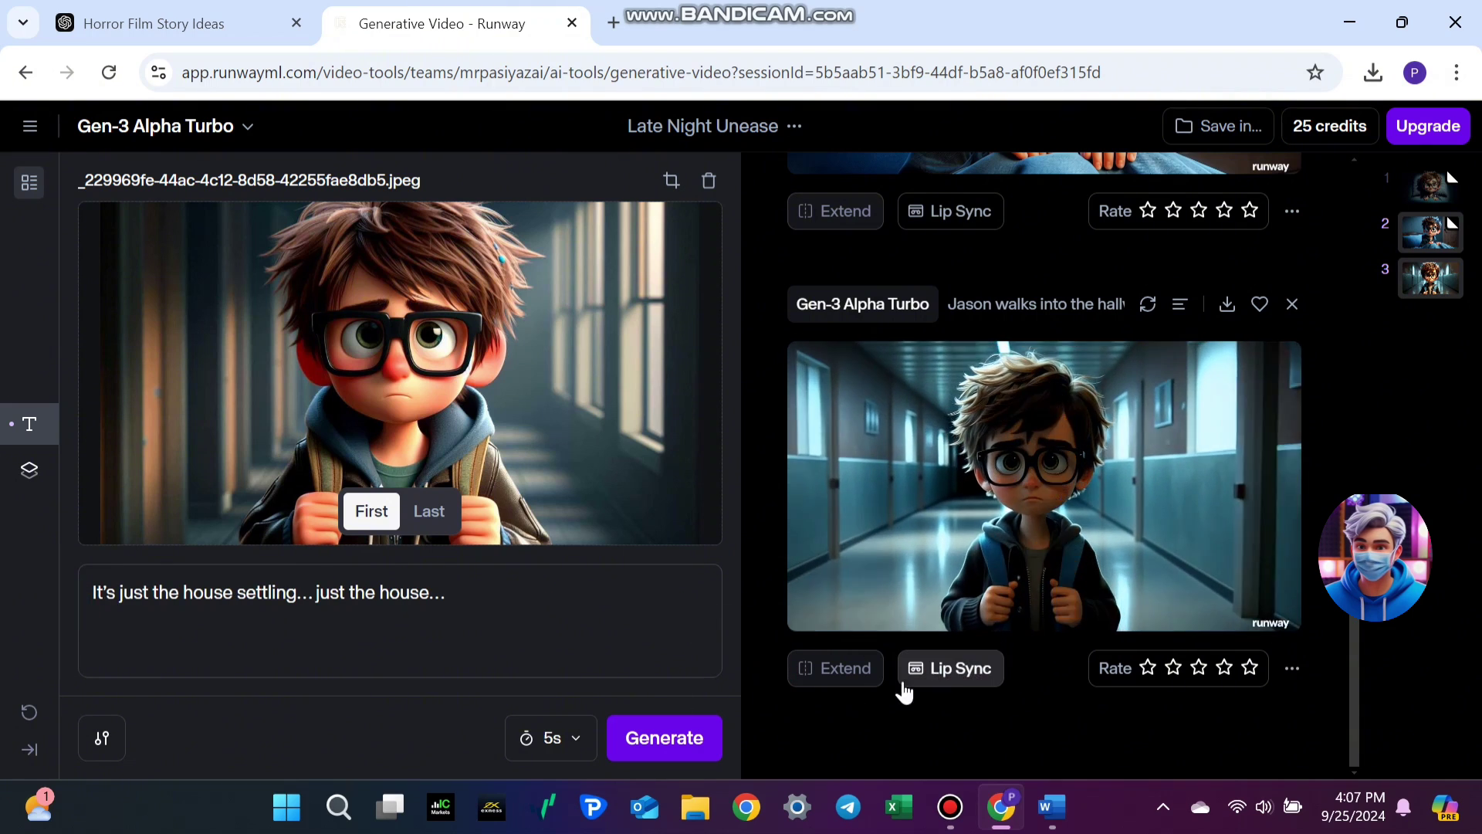
click(102, 739)
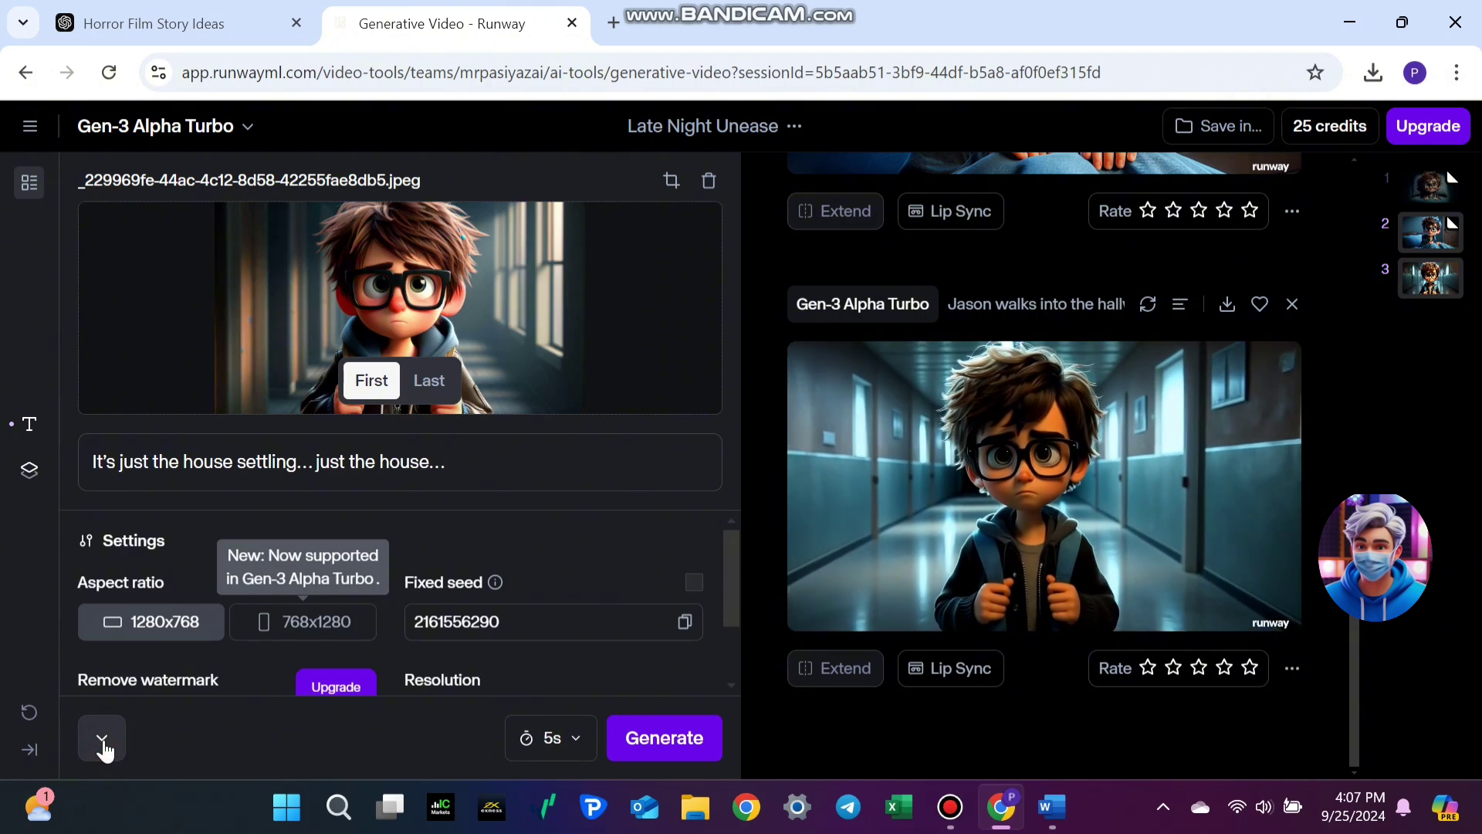
Step: Set the lip sync script to the dialogue without its prefix and choose the Rachel voice
click(960, 668)
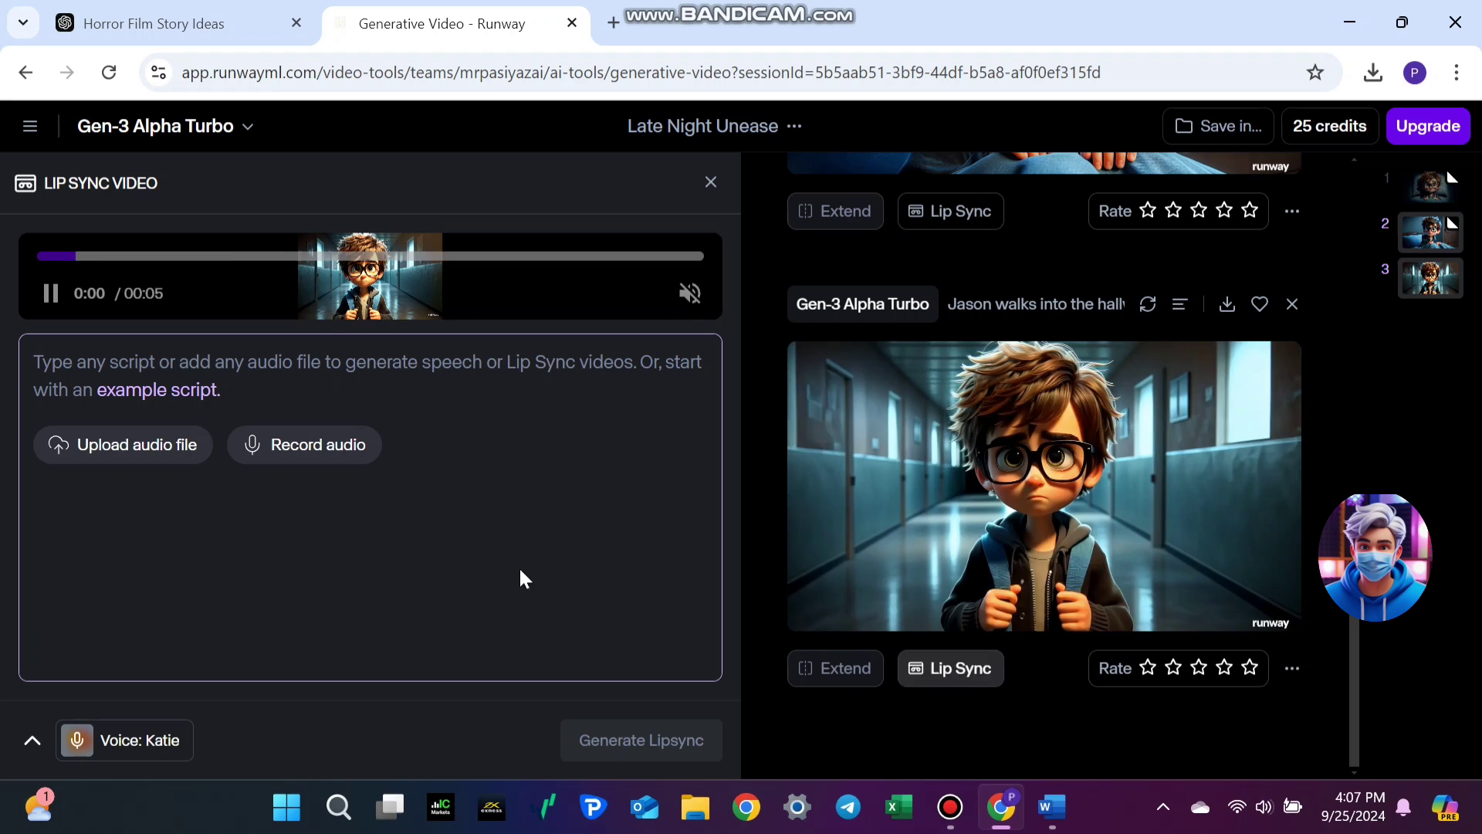
click(66, 389)
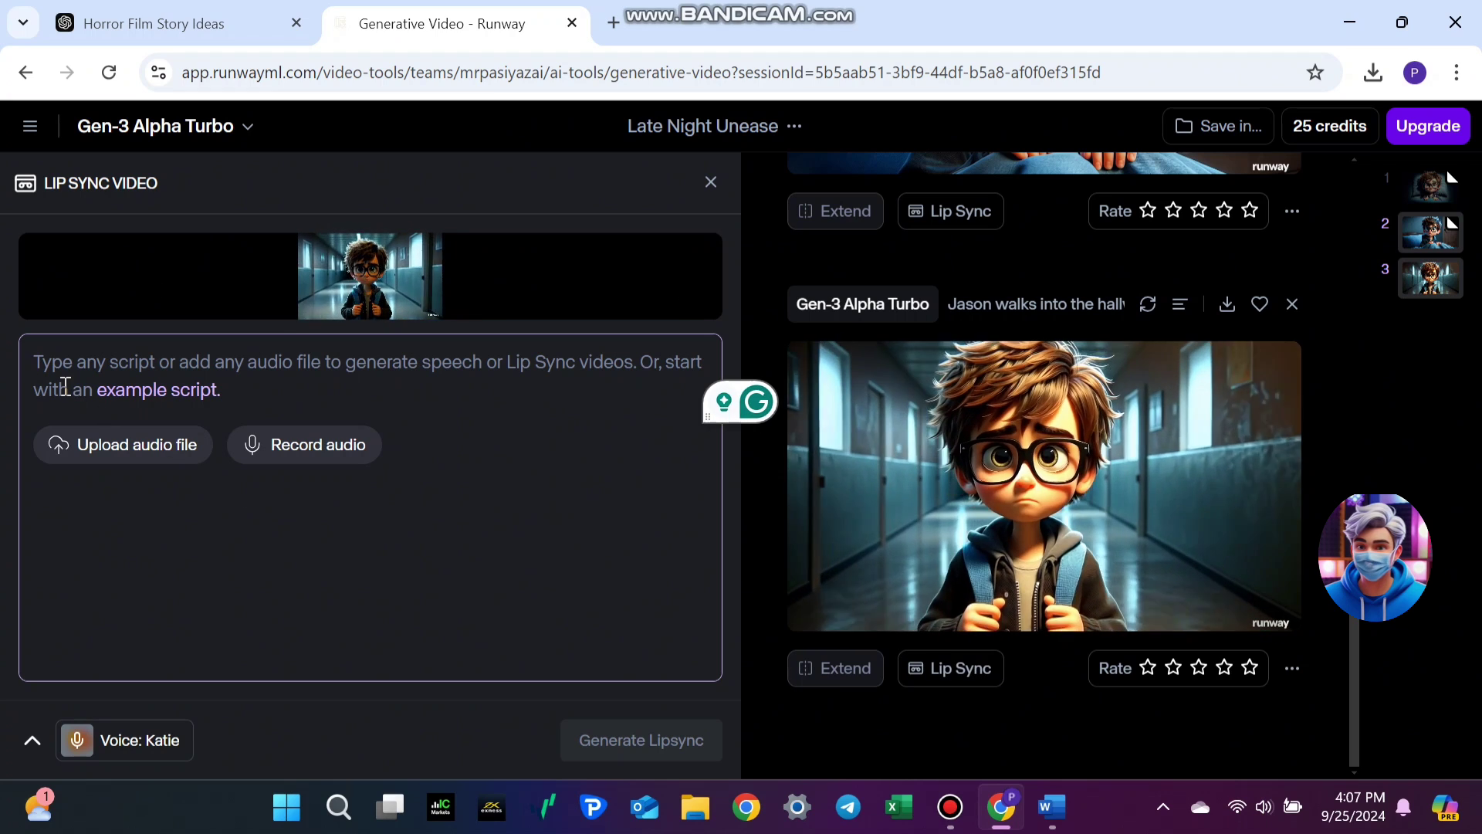
key(ctrl+v)
drag(270, 362, 24, 369)
key(BackSpace)
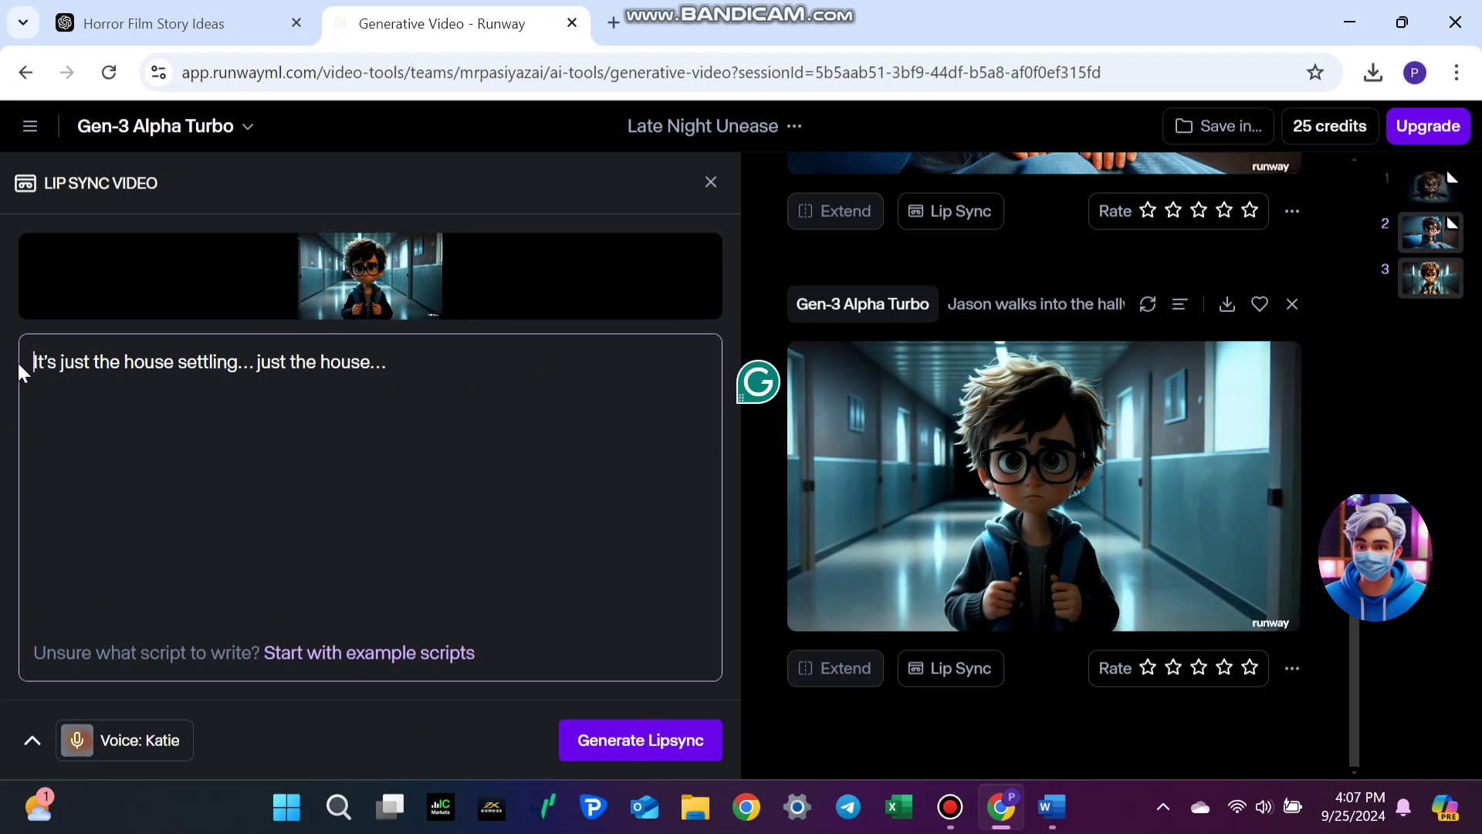
click(127, 740)
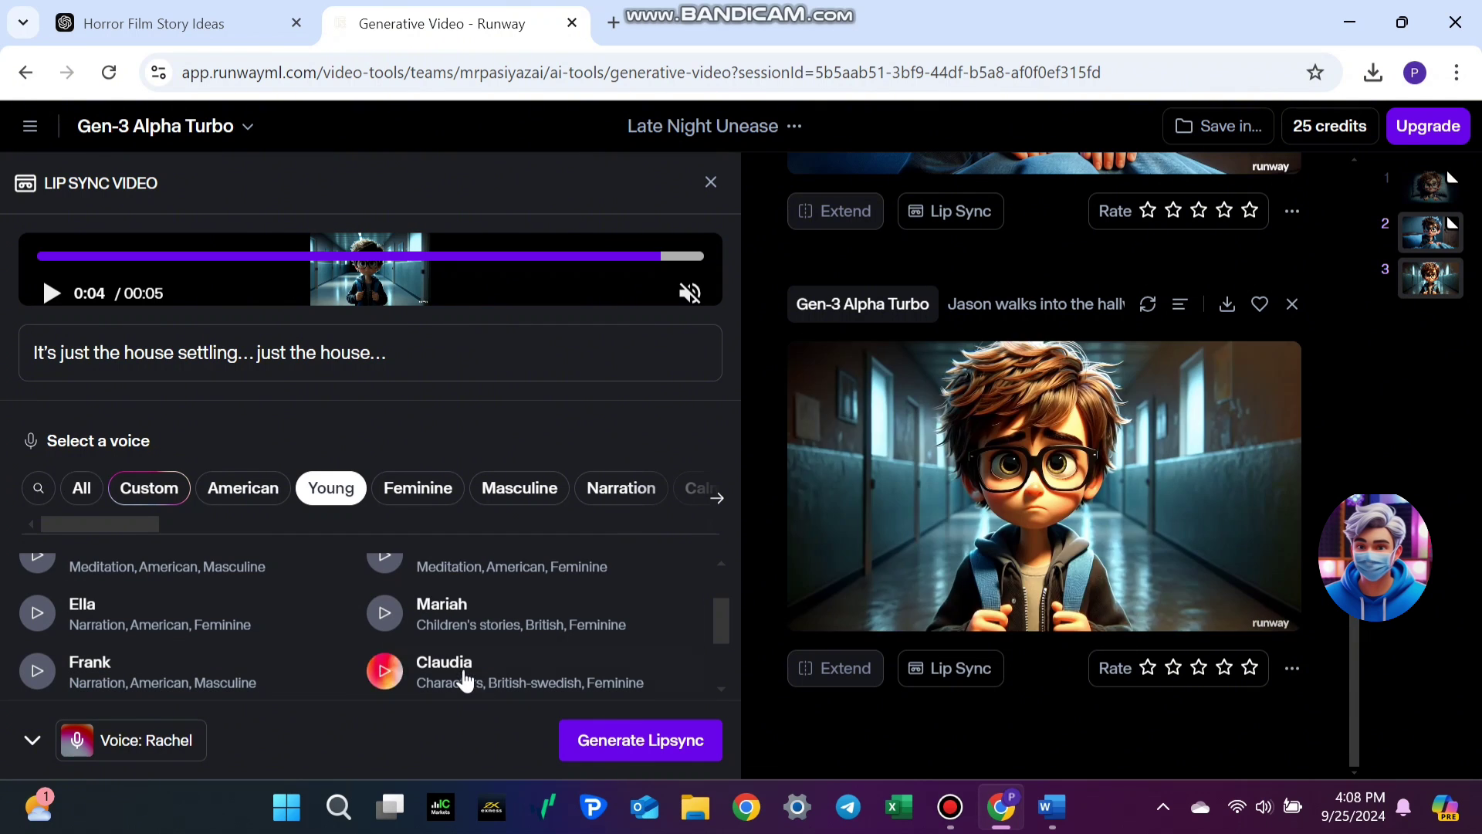
click(641, 740)
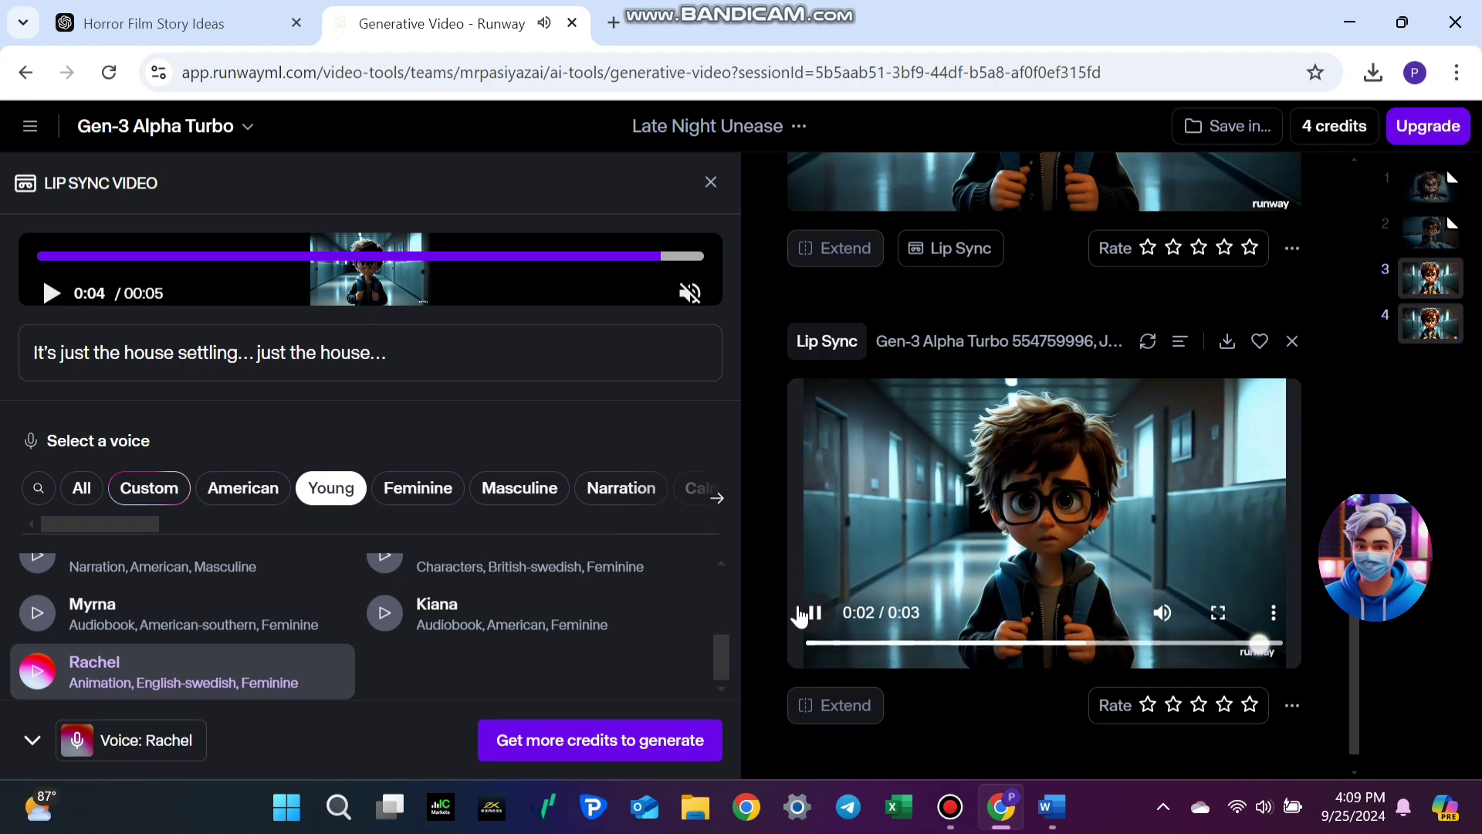
scroll(785, 599, up, 5)
scroll(784, 597, up, 3)
scroll(784, 598, up, 3)
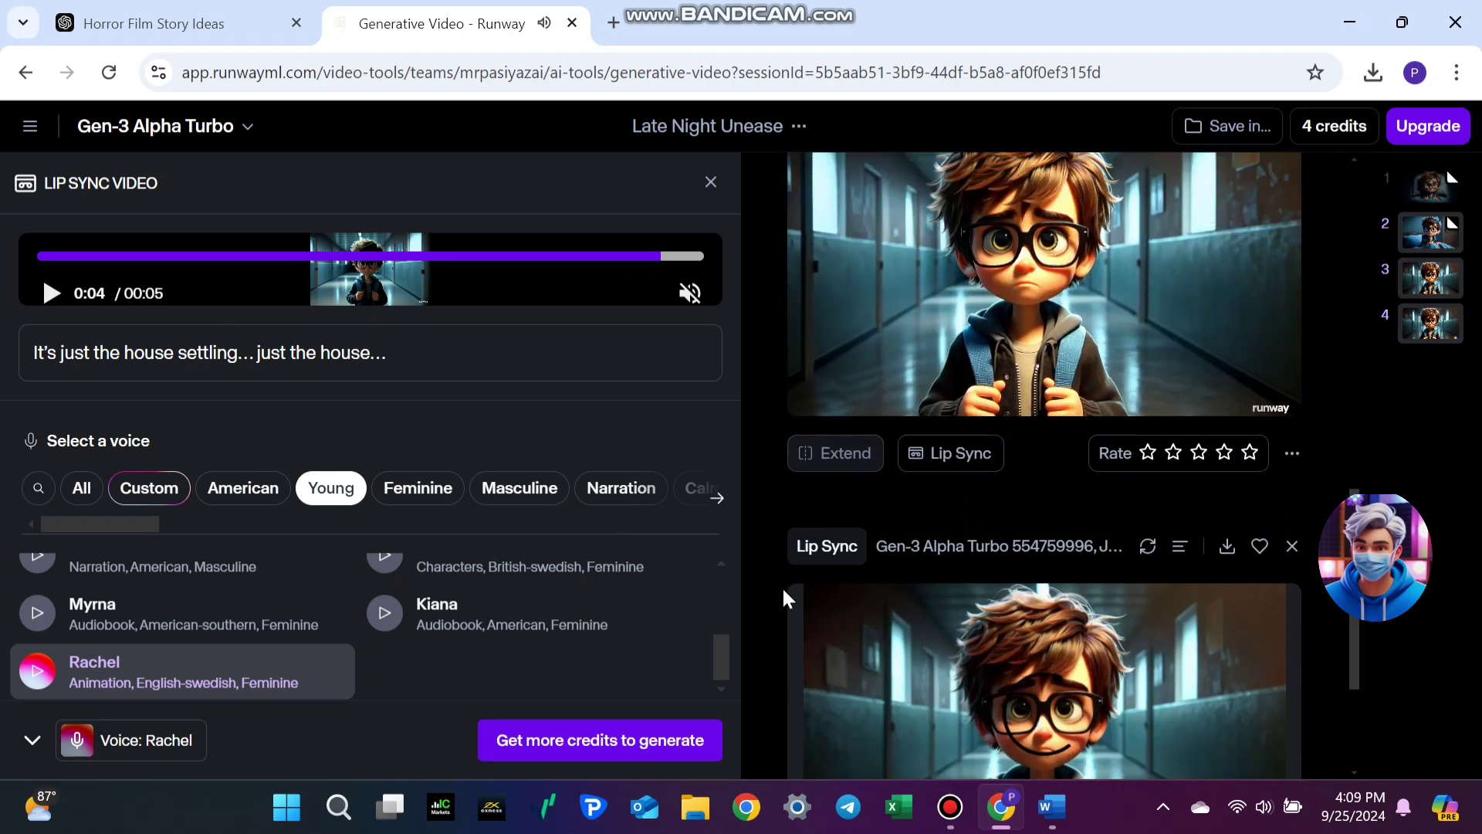
scroll(785, 598, down, 3)
scroll(784, 598, up, 3)
scroll(784, 598, down, 3)
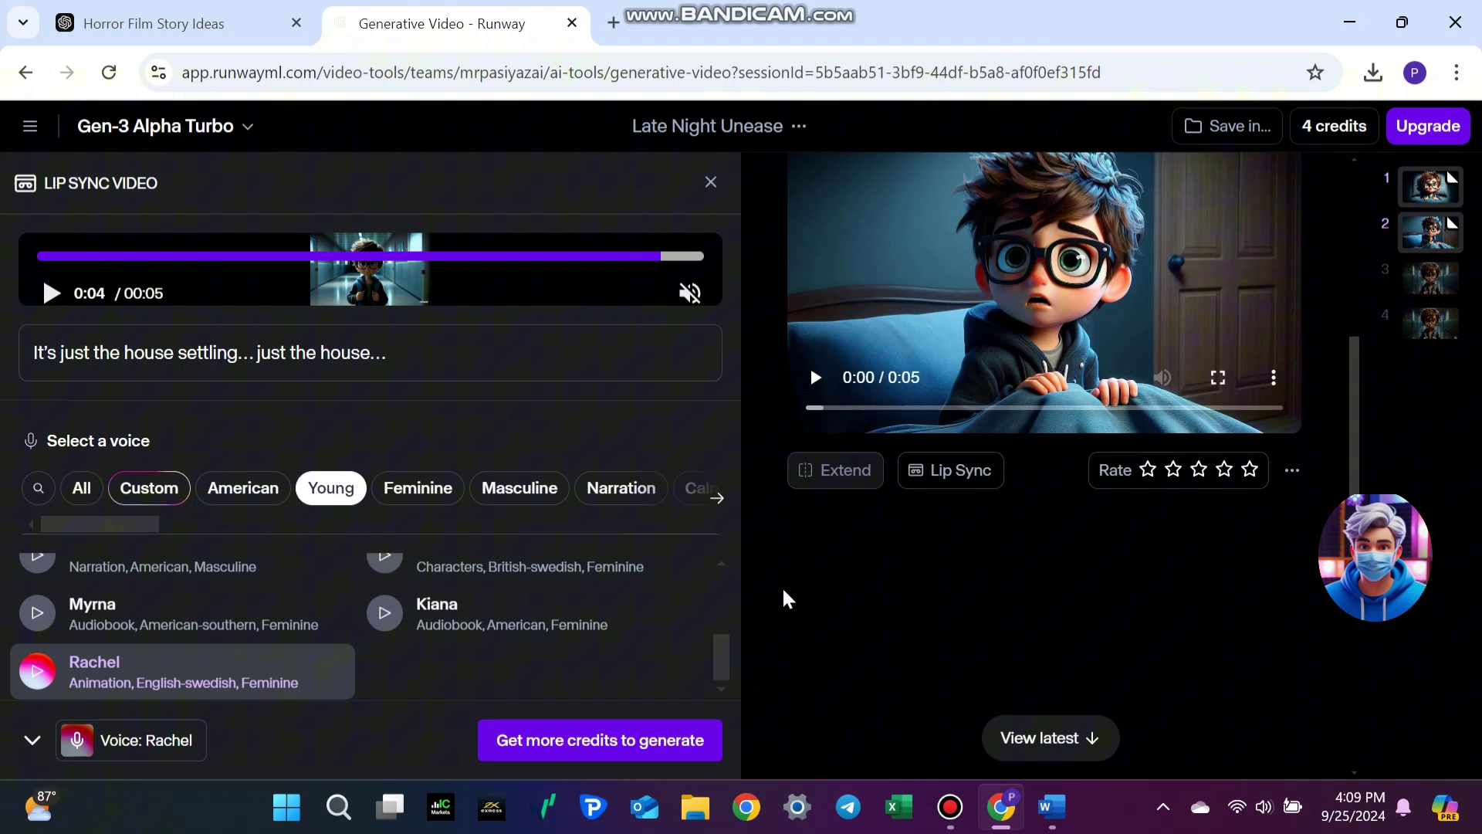
scroll(784, 597, down, 3)
scroll(785, 598, down, 3)
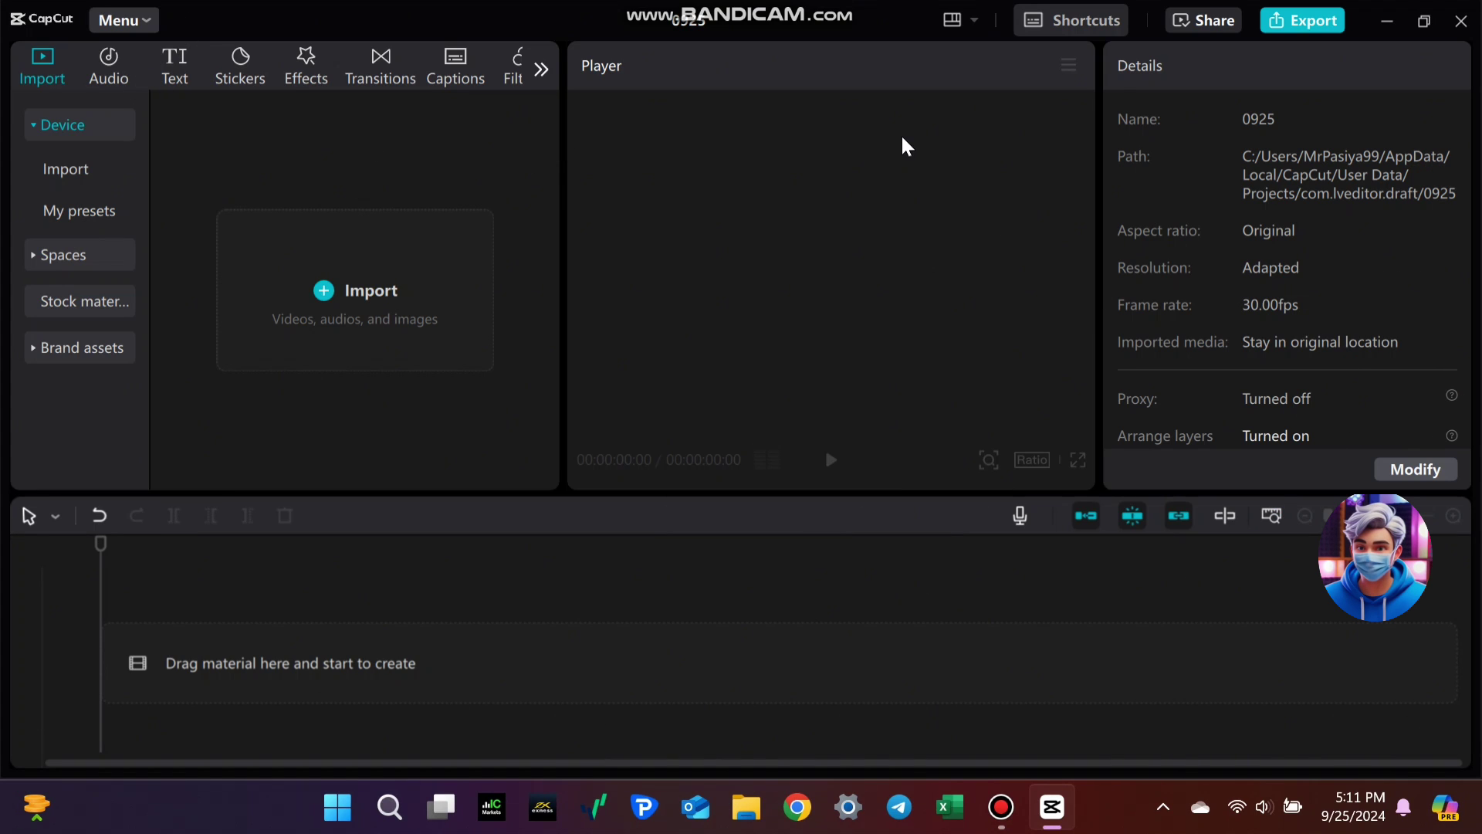
Step: Import every file from the Downloads folder into the CapCut project media
click(385, 322)
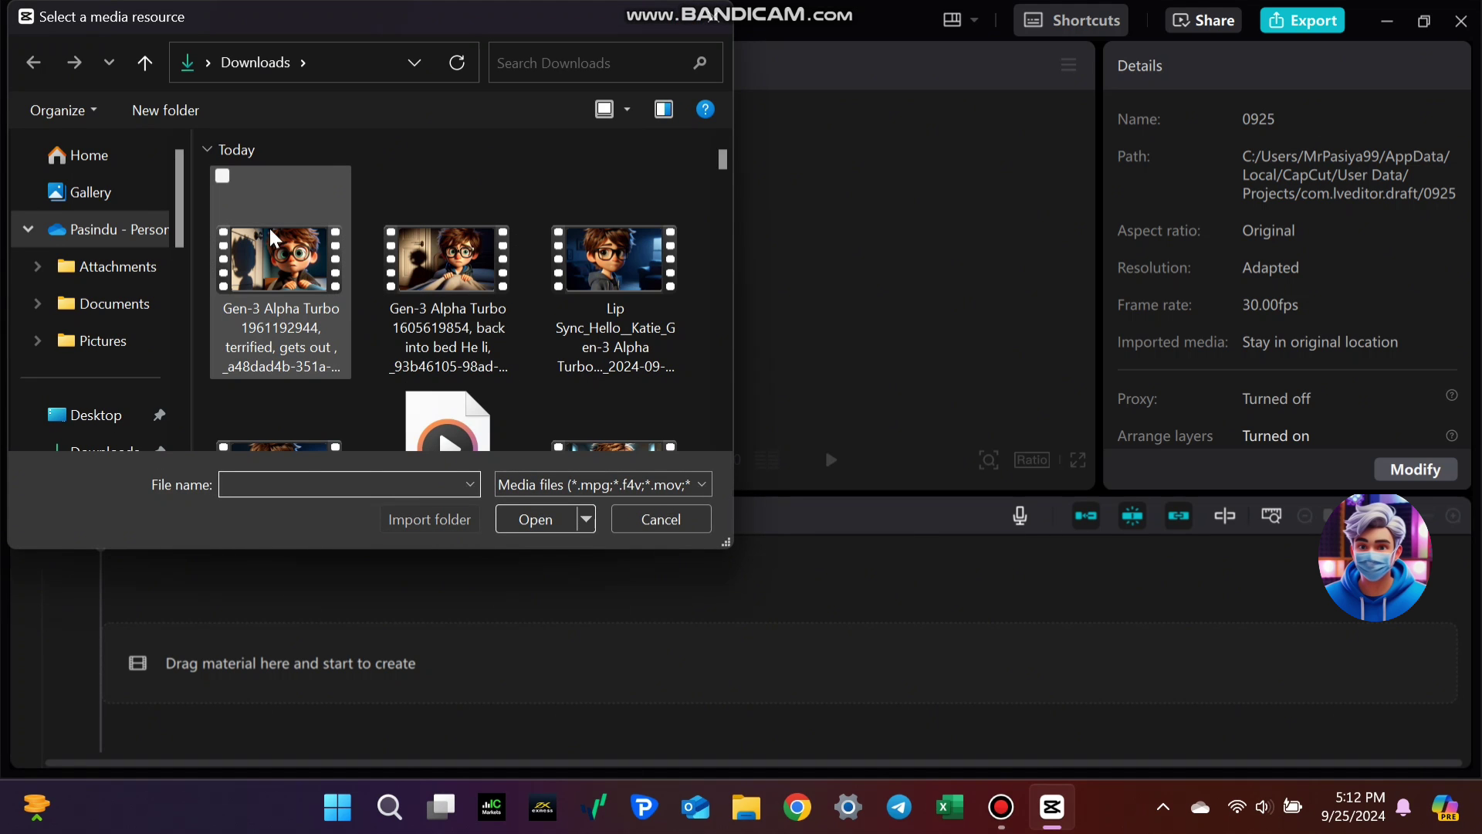
key(Right)
key(Right)
key(Right)
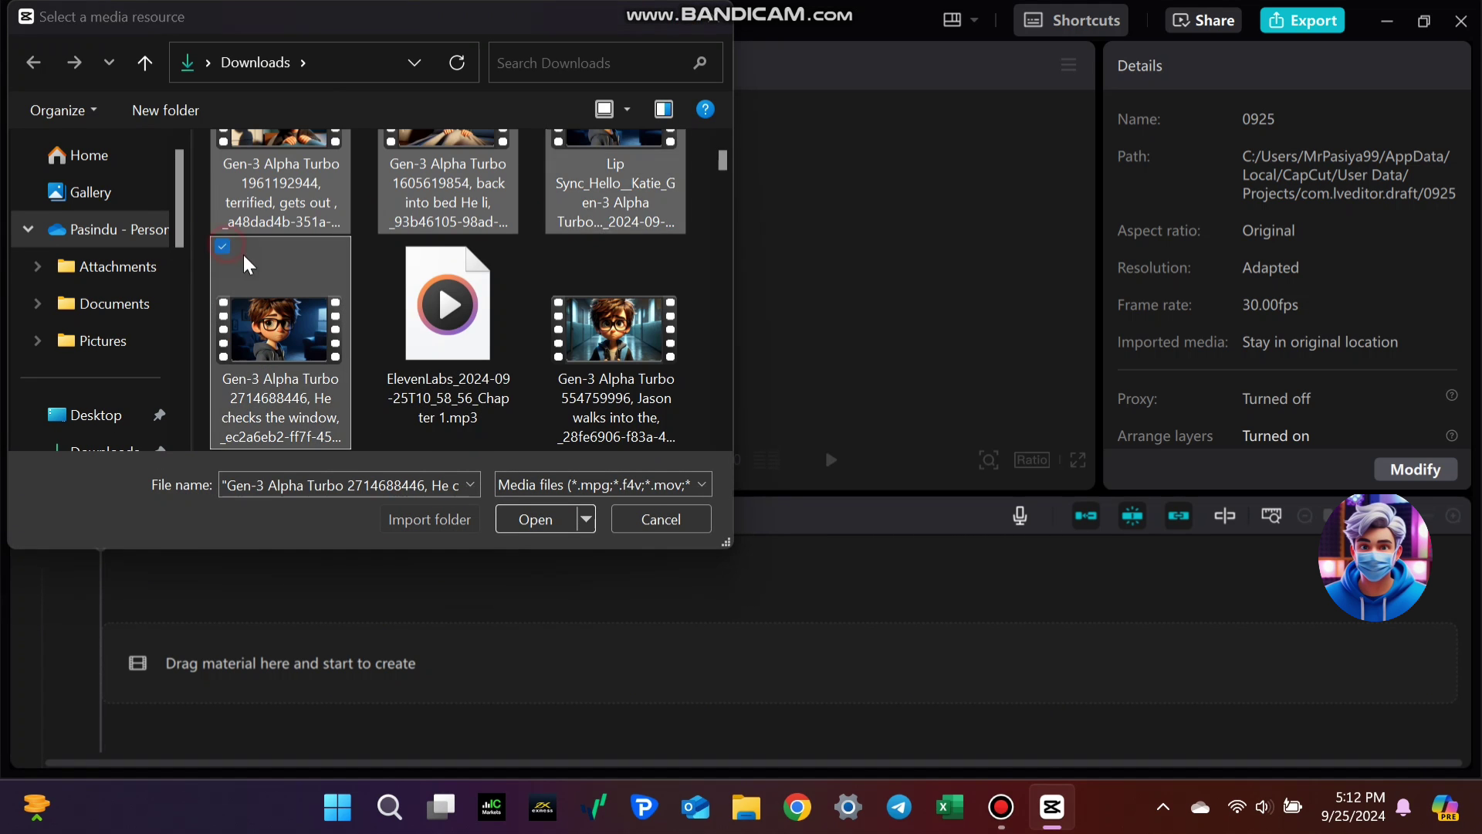
key(Right)
key(Right)
key(Right)
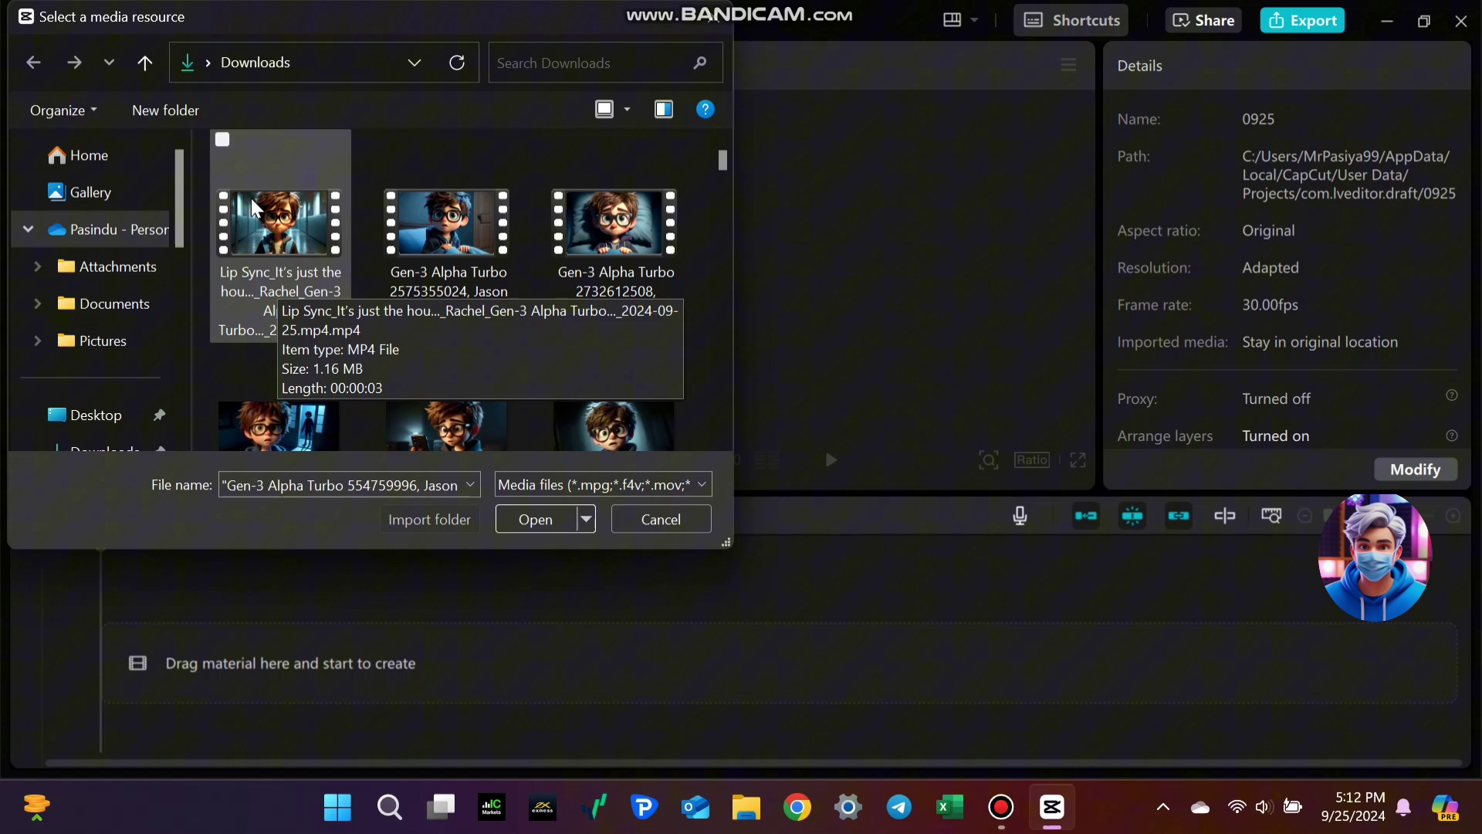
key(ctrl+a)
click(535, 519)
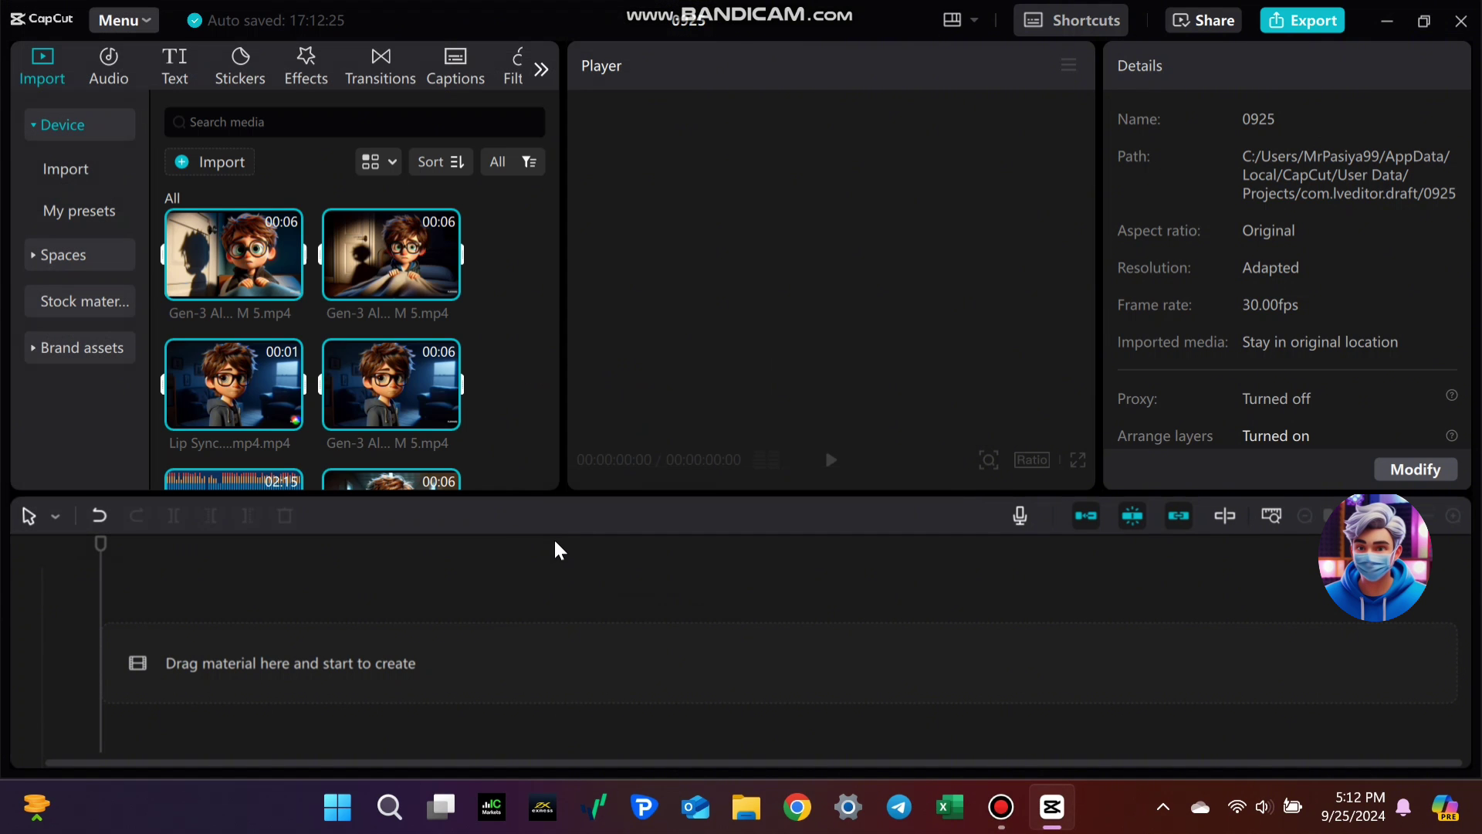
Step: Place the imported clips and narration track on the timeline
drag(289, 272, 254, 669)
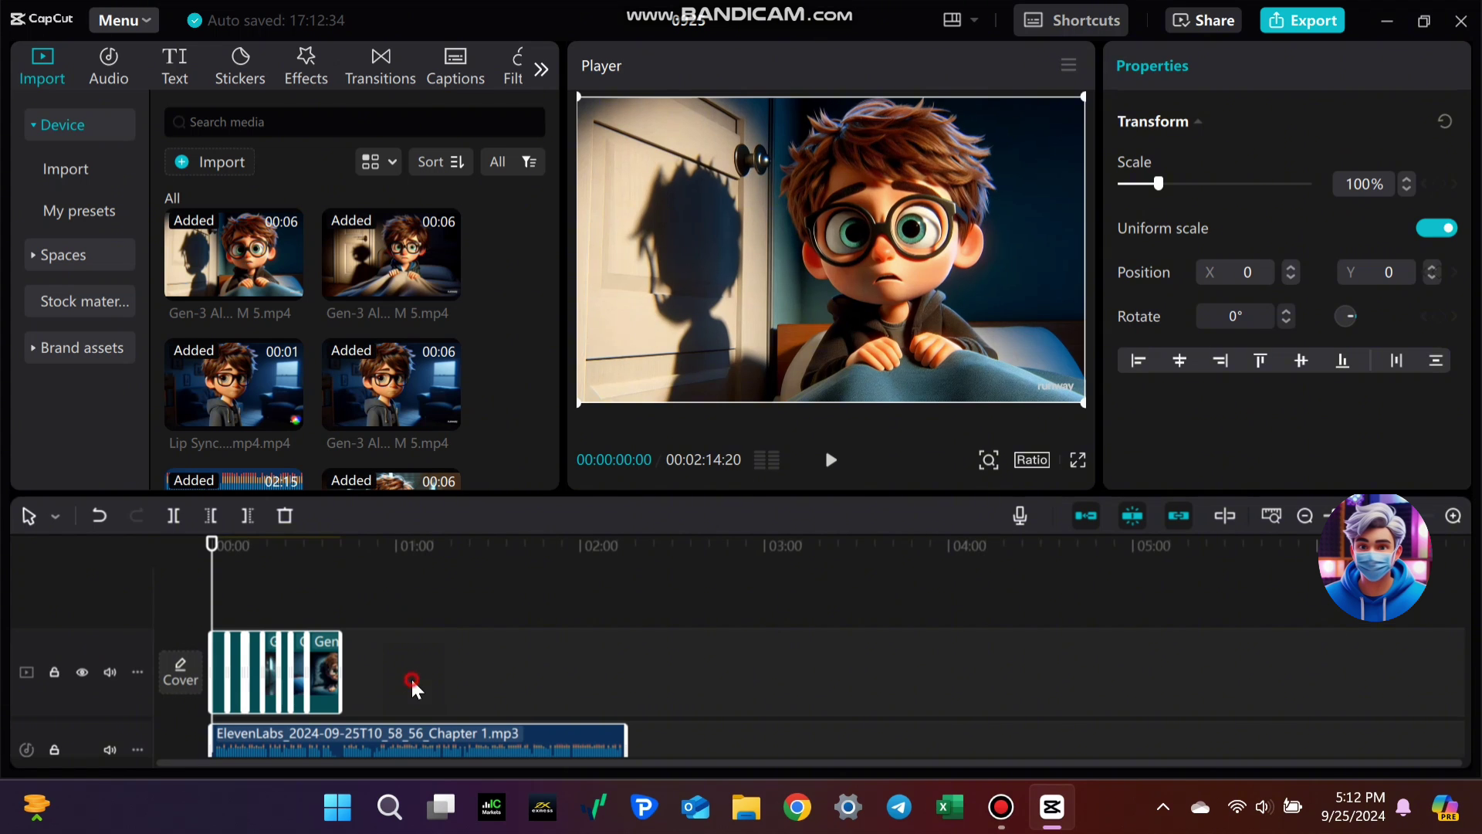
click(413, 688)
click(212, 545)
Step: Preview the timeline playback, then stop and return to the beginning
click(830, 460)
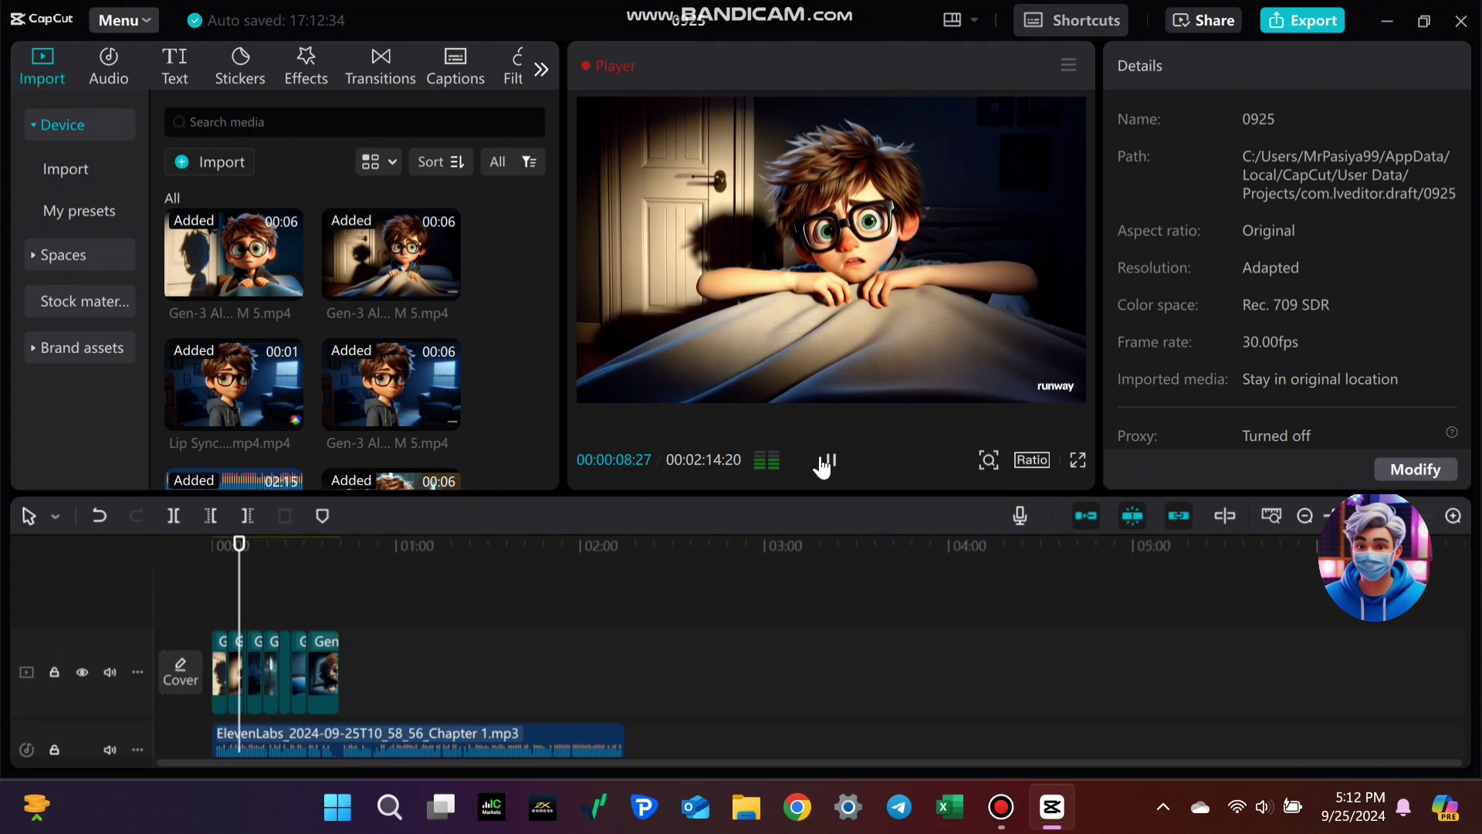
click(1452, 596)
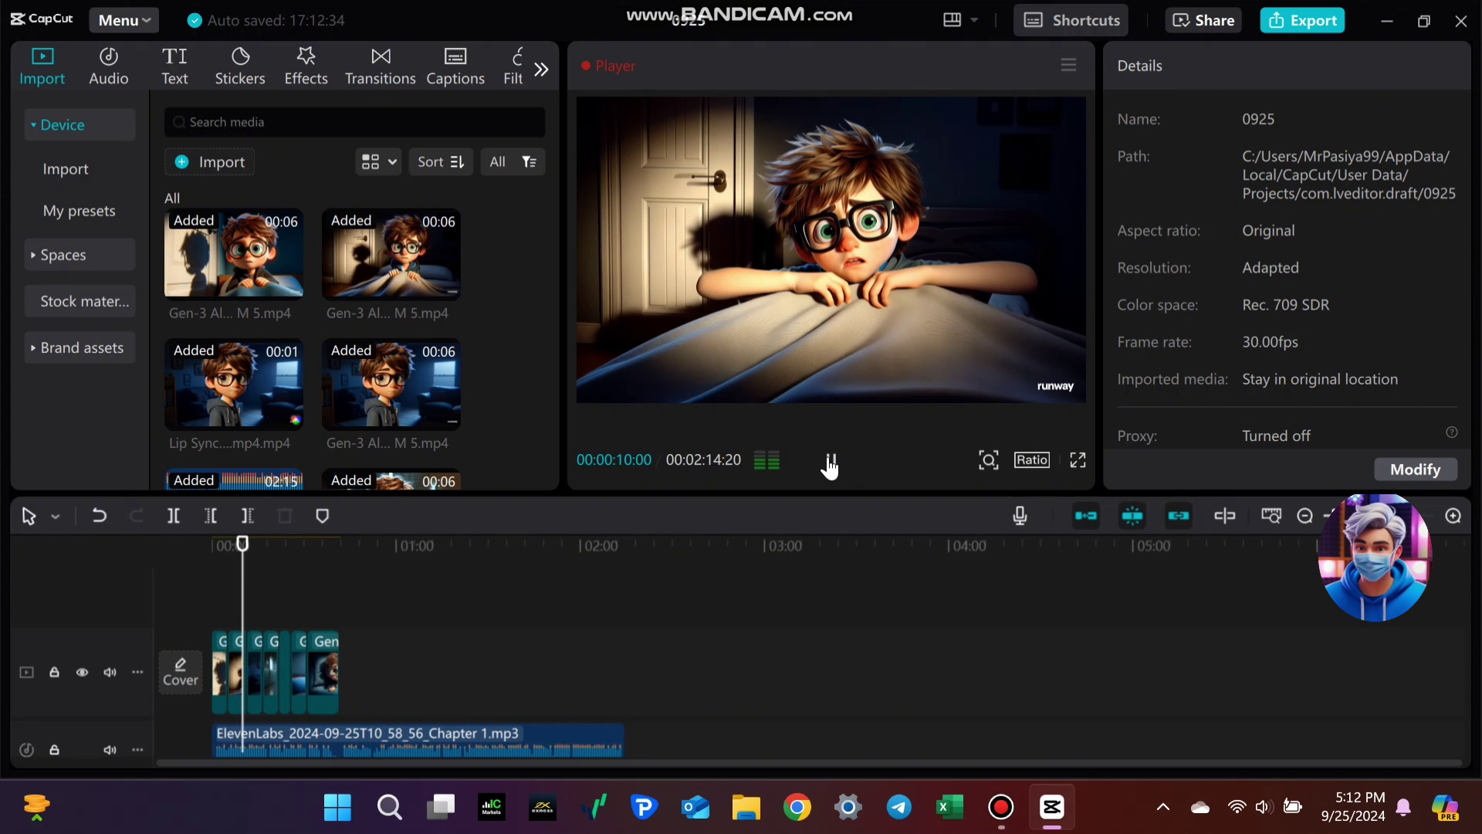
click(829, 464)
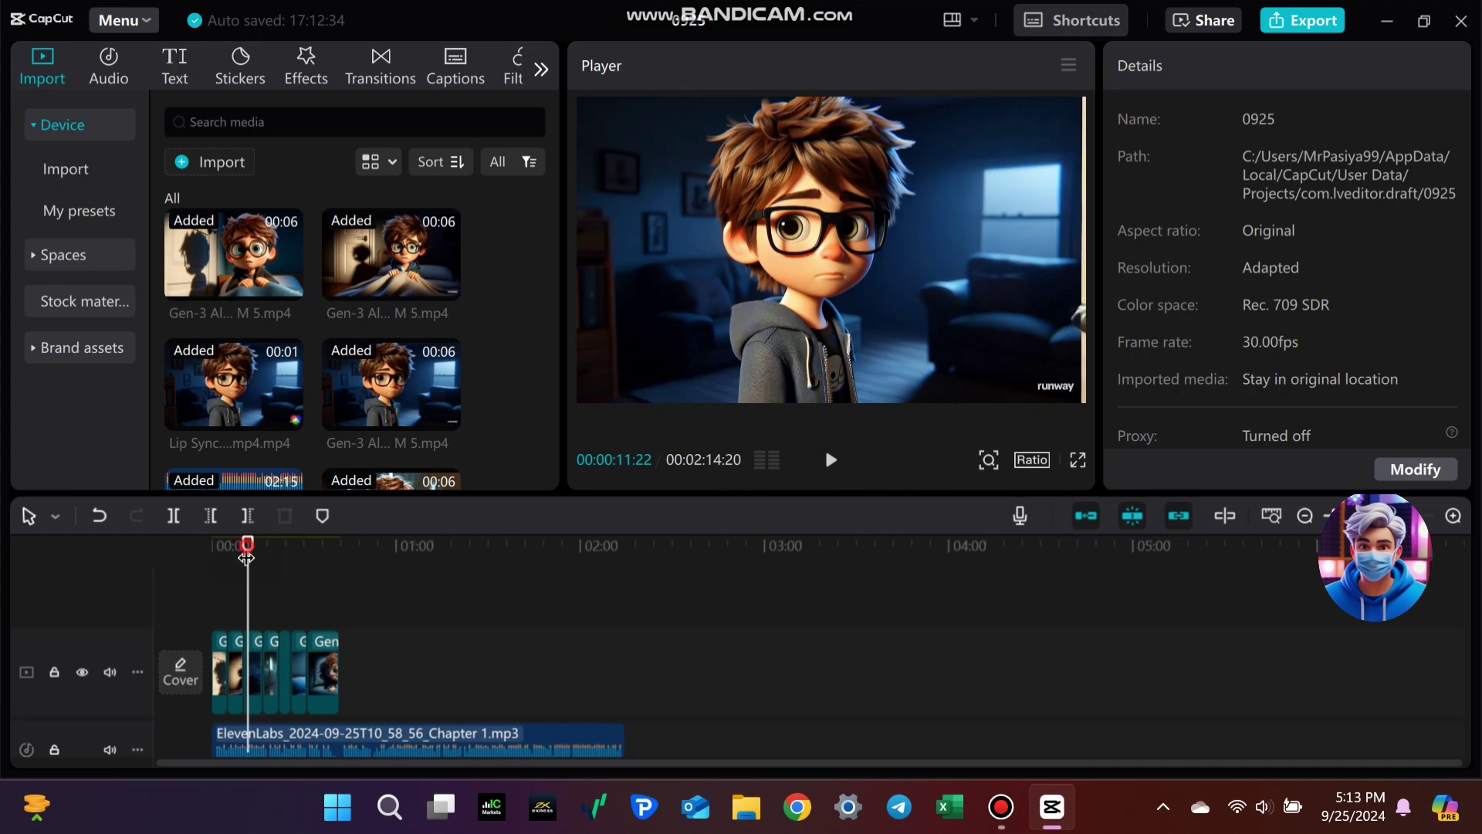
click(244, 548)
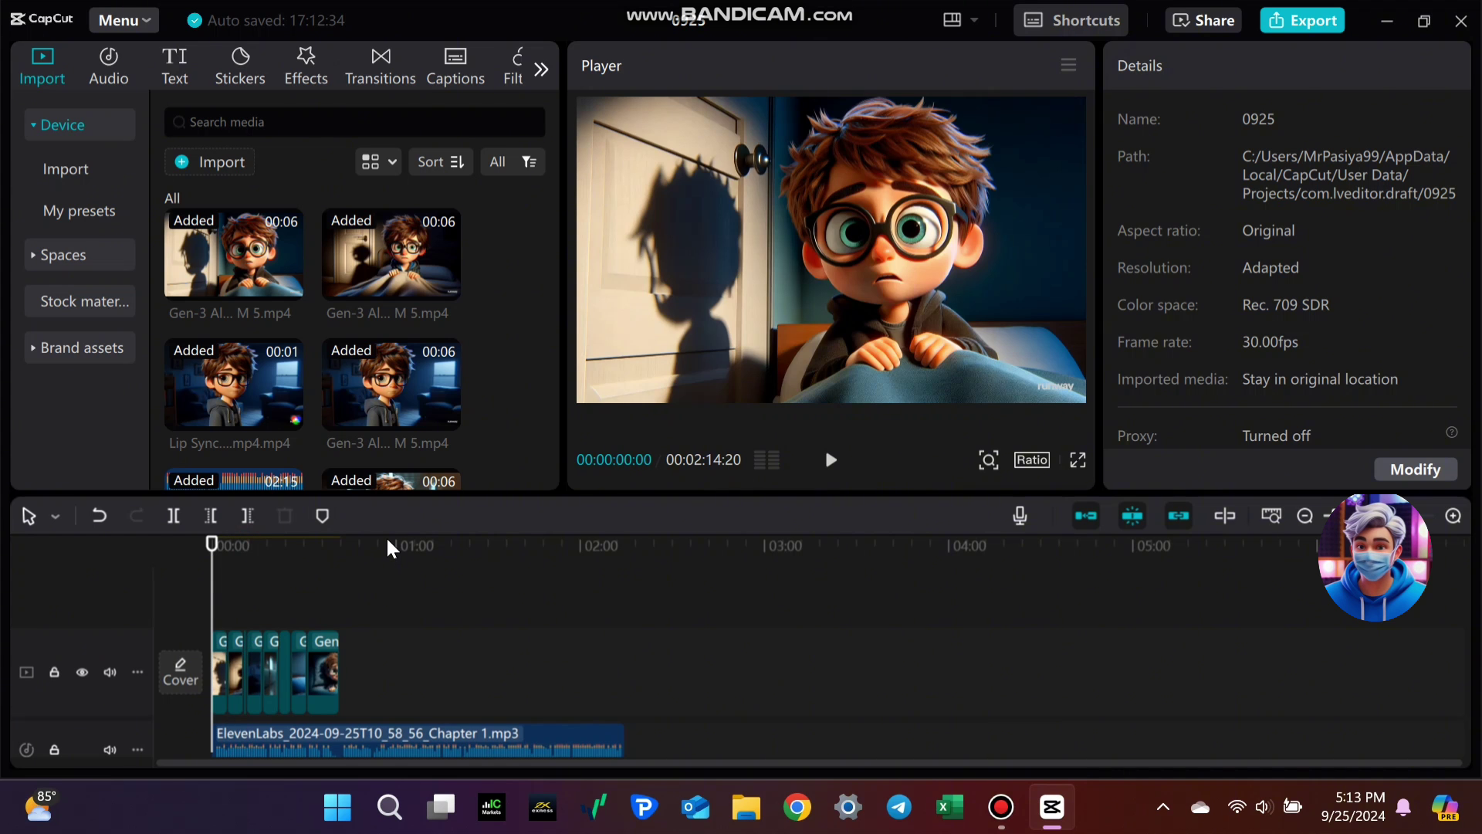